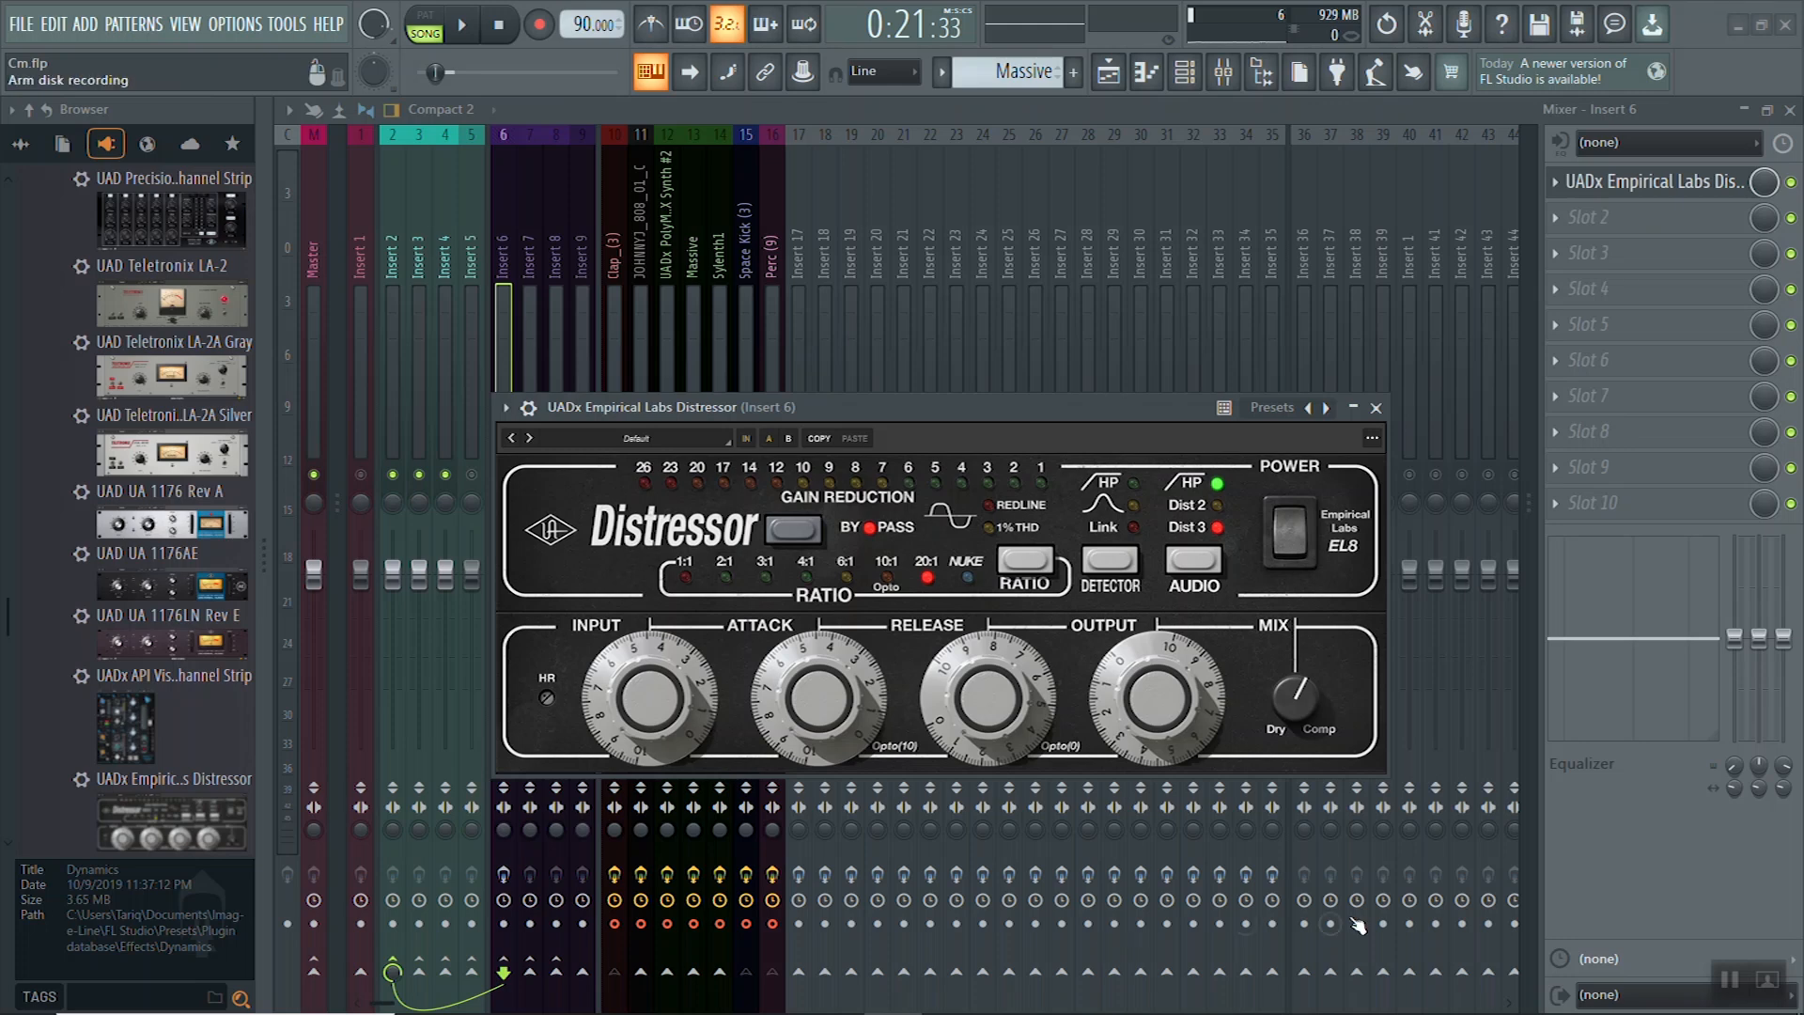
Close the Distressor plugin window and toggle disk recording on the Clap mixer track off and on again
click(1375, 407)
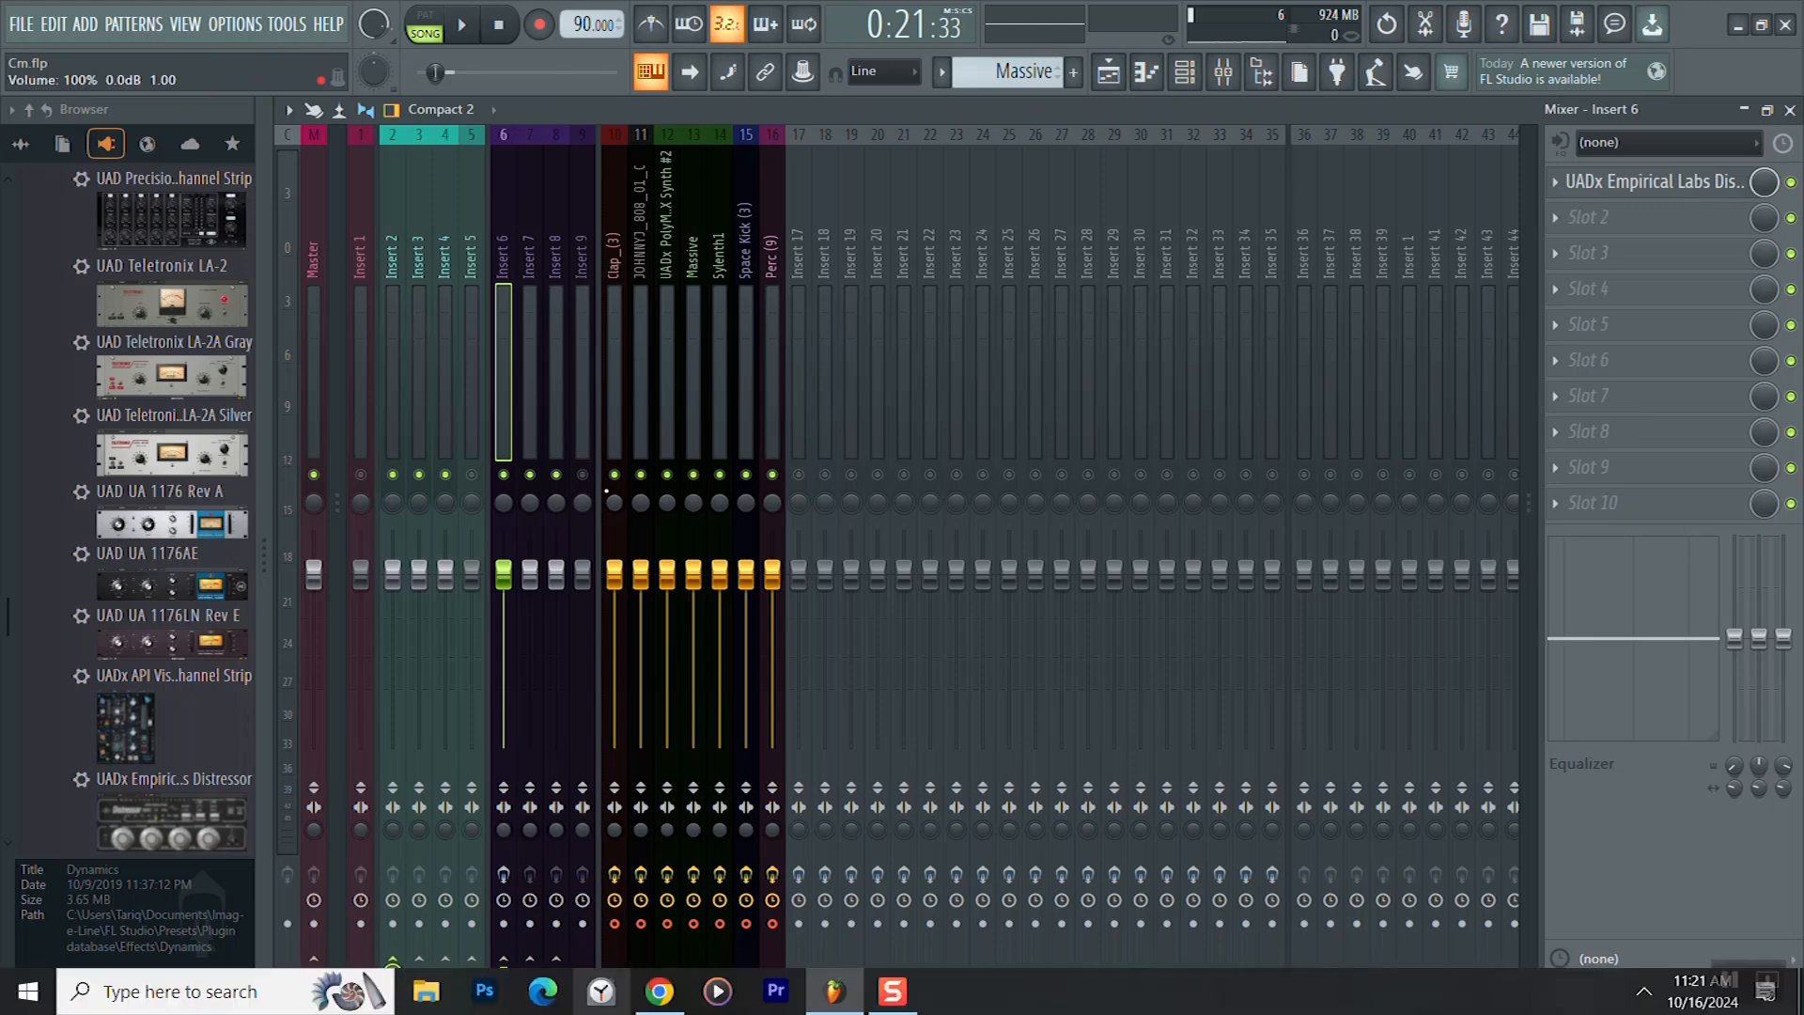
click(615, 926)
click(615, 924)
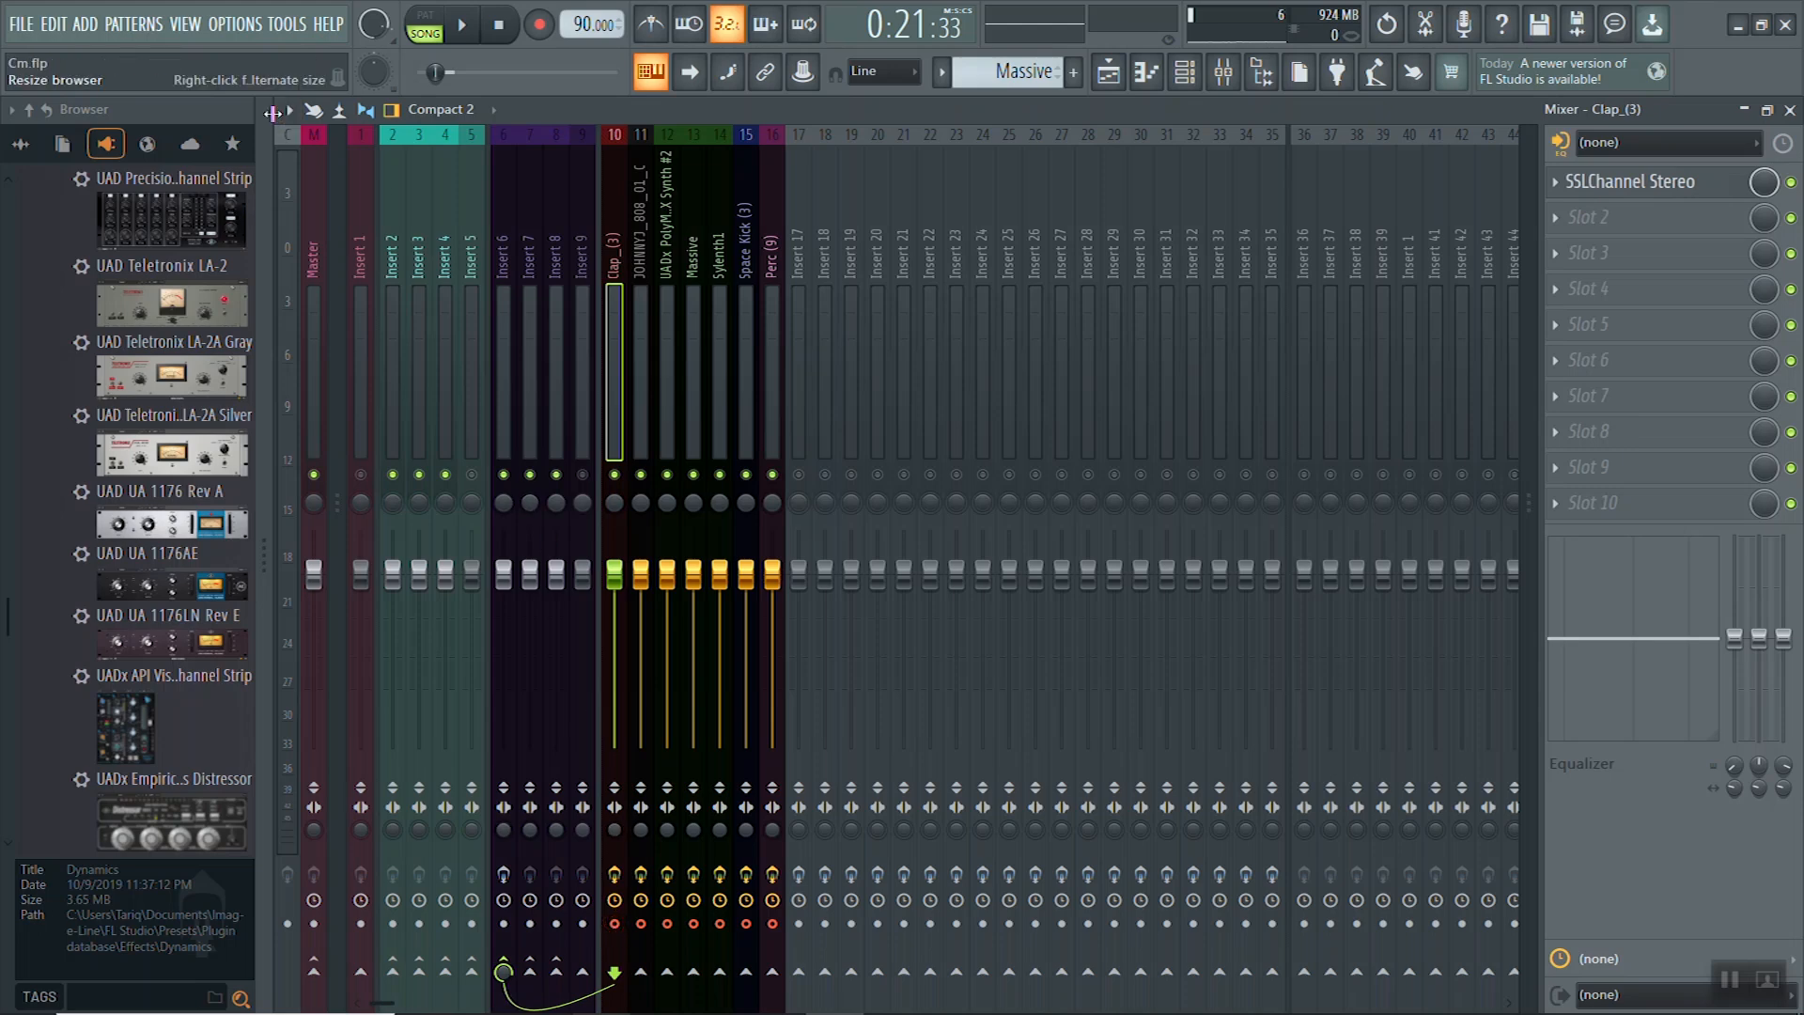
Extend the playlist time selection to cover the whole arrangement from bar 1 to bar 89
click(1109, 72)
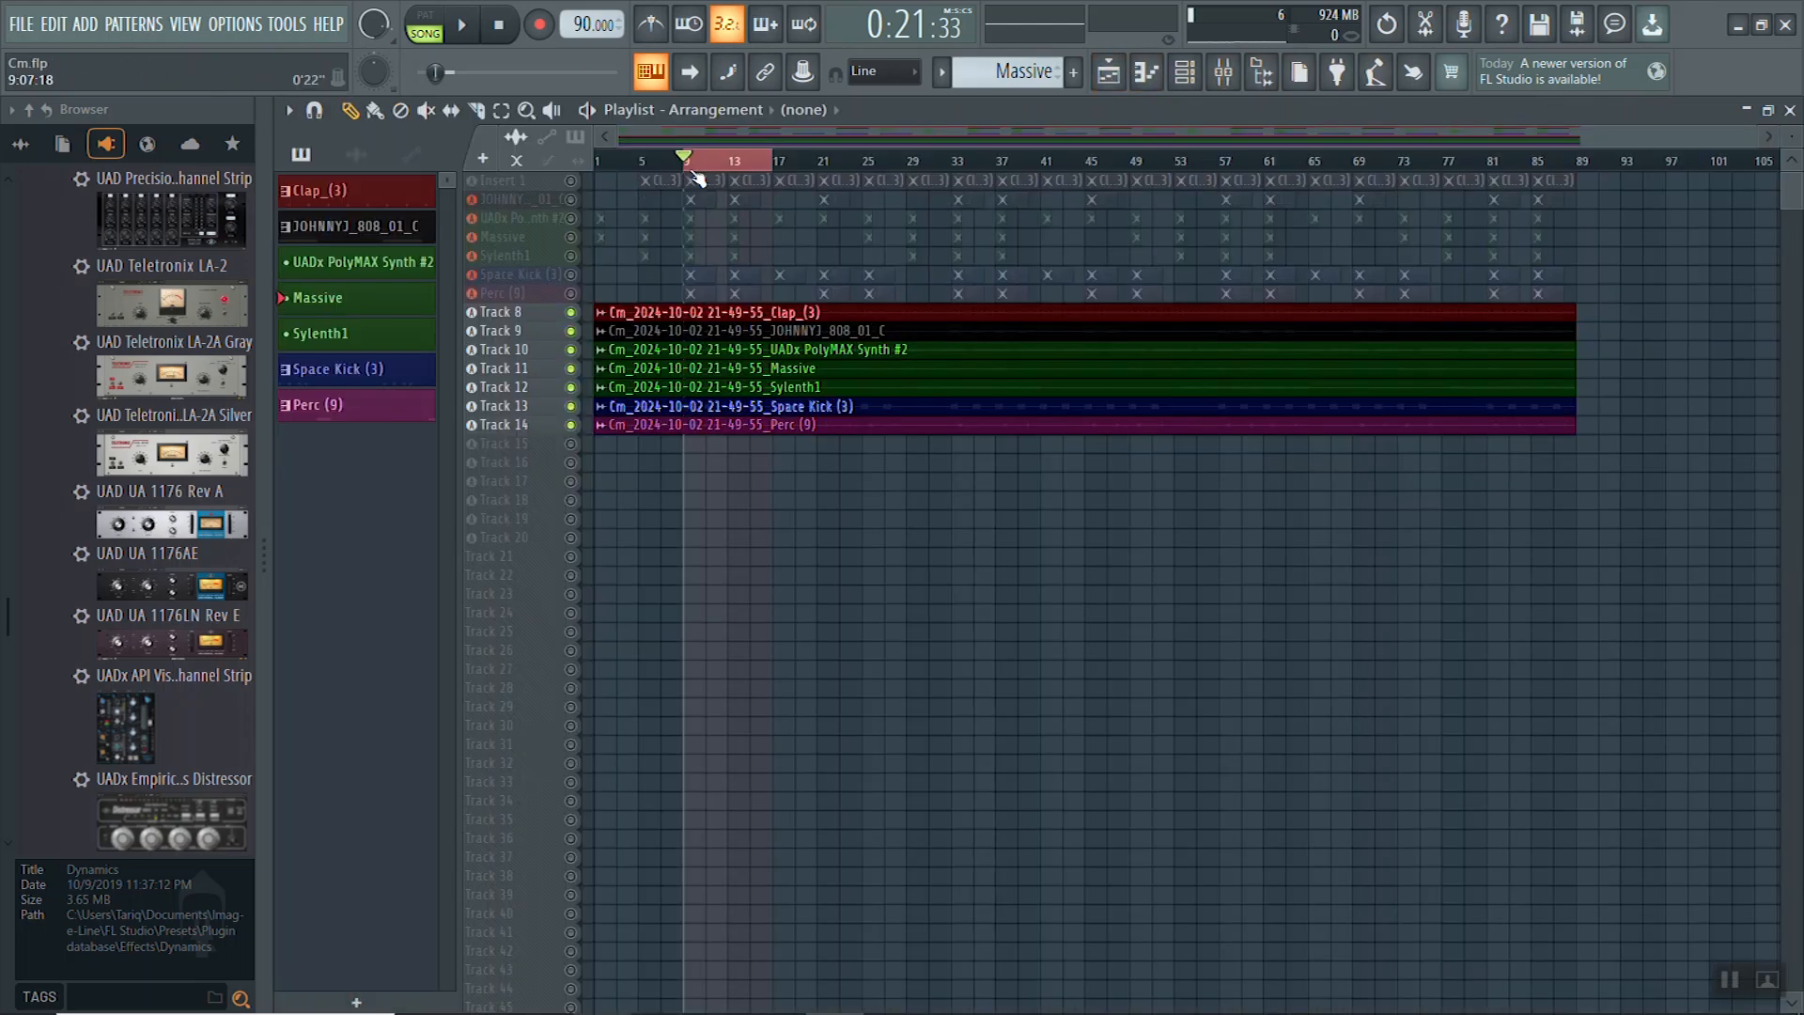
drag(768, 158, 1588, 243)
click(782, 735)
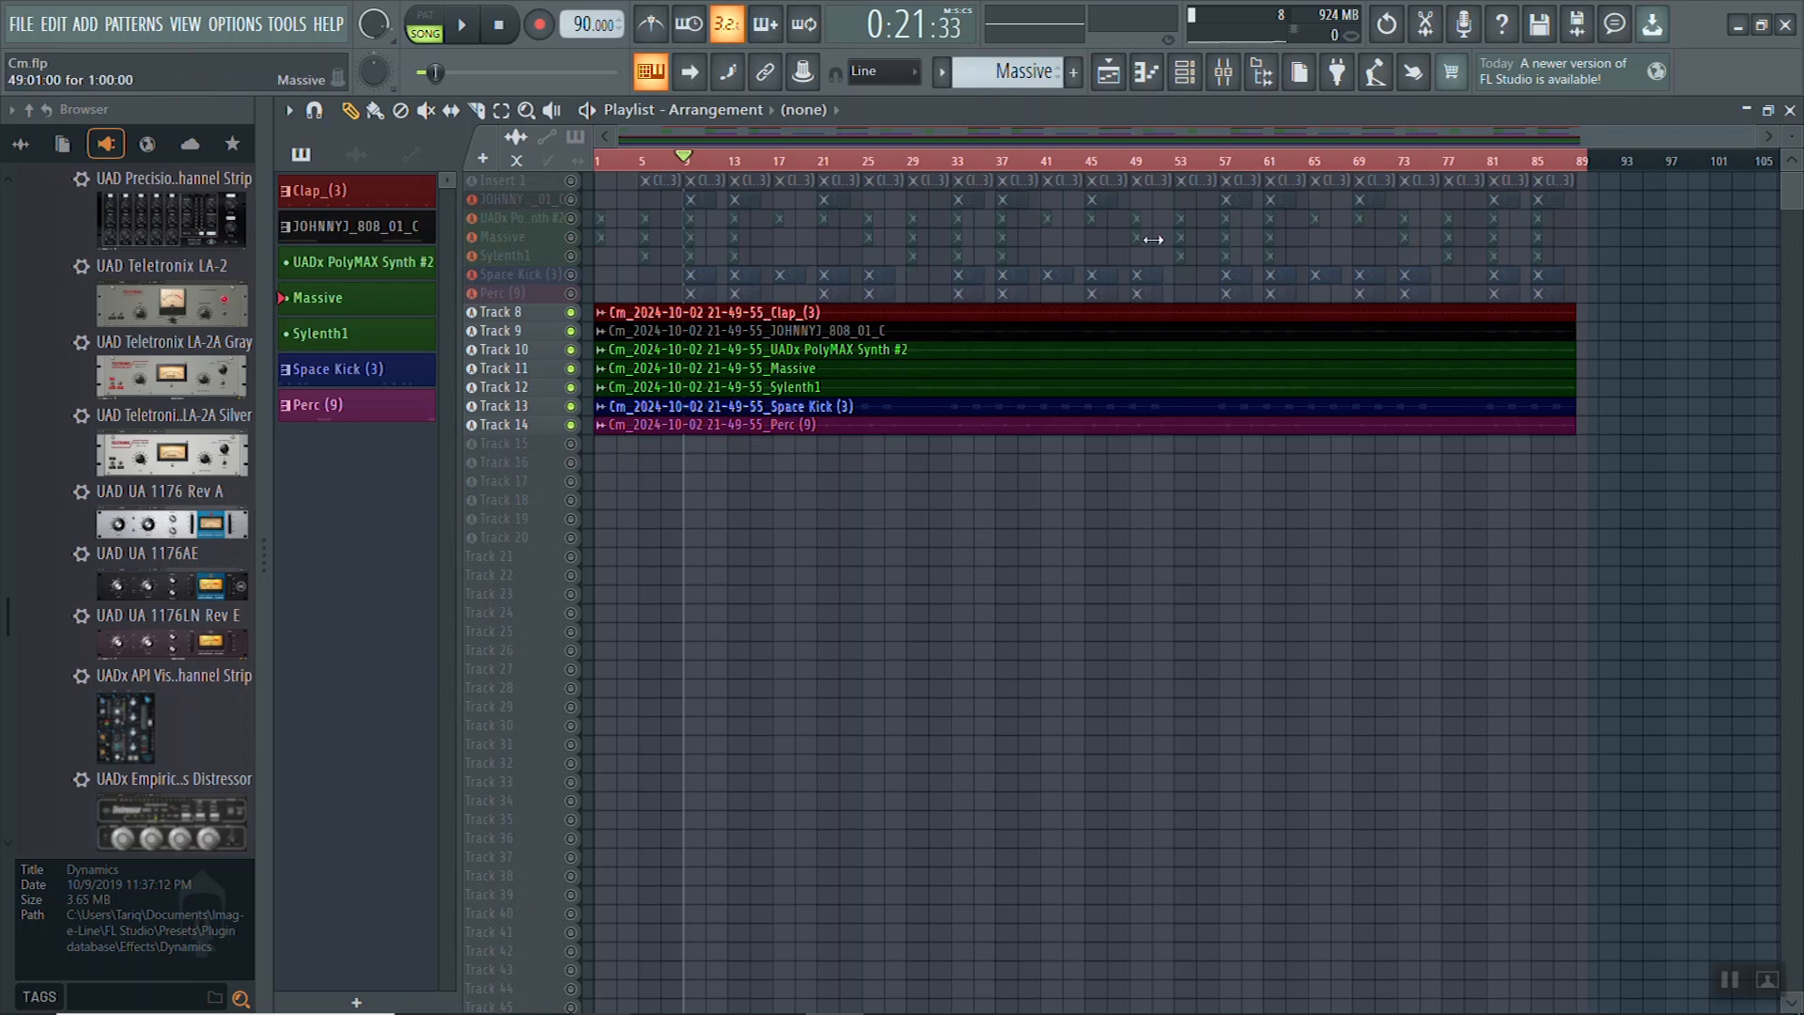
Render the armed mixer tracks to wave files with a WAV bit depth of 24Bit int
click(1250, 79)
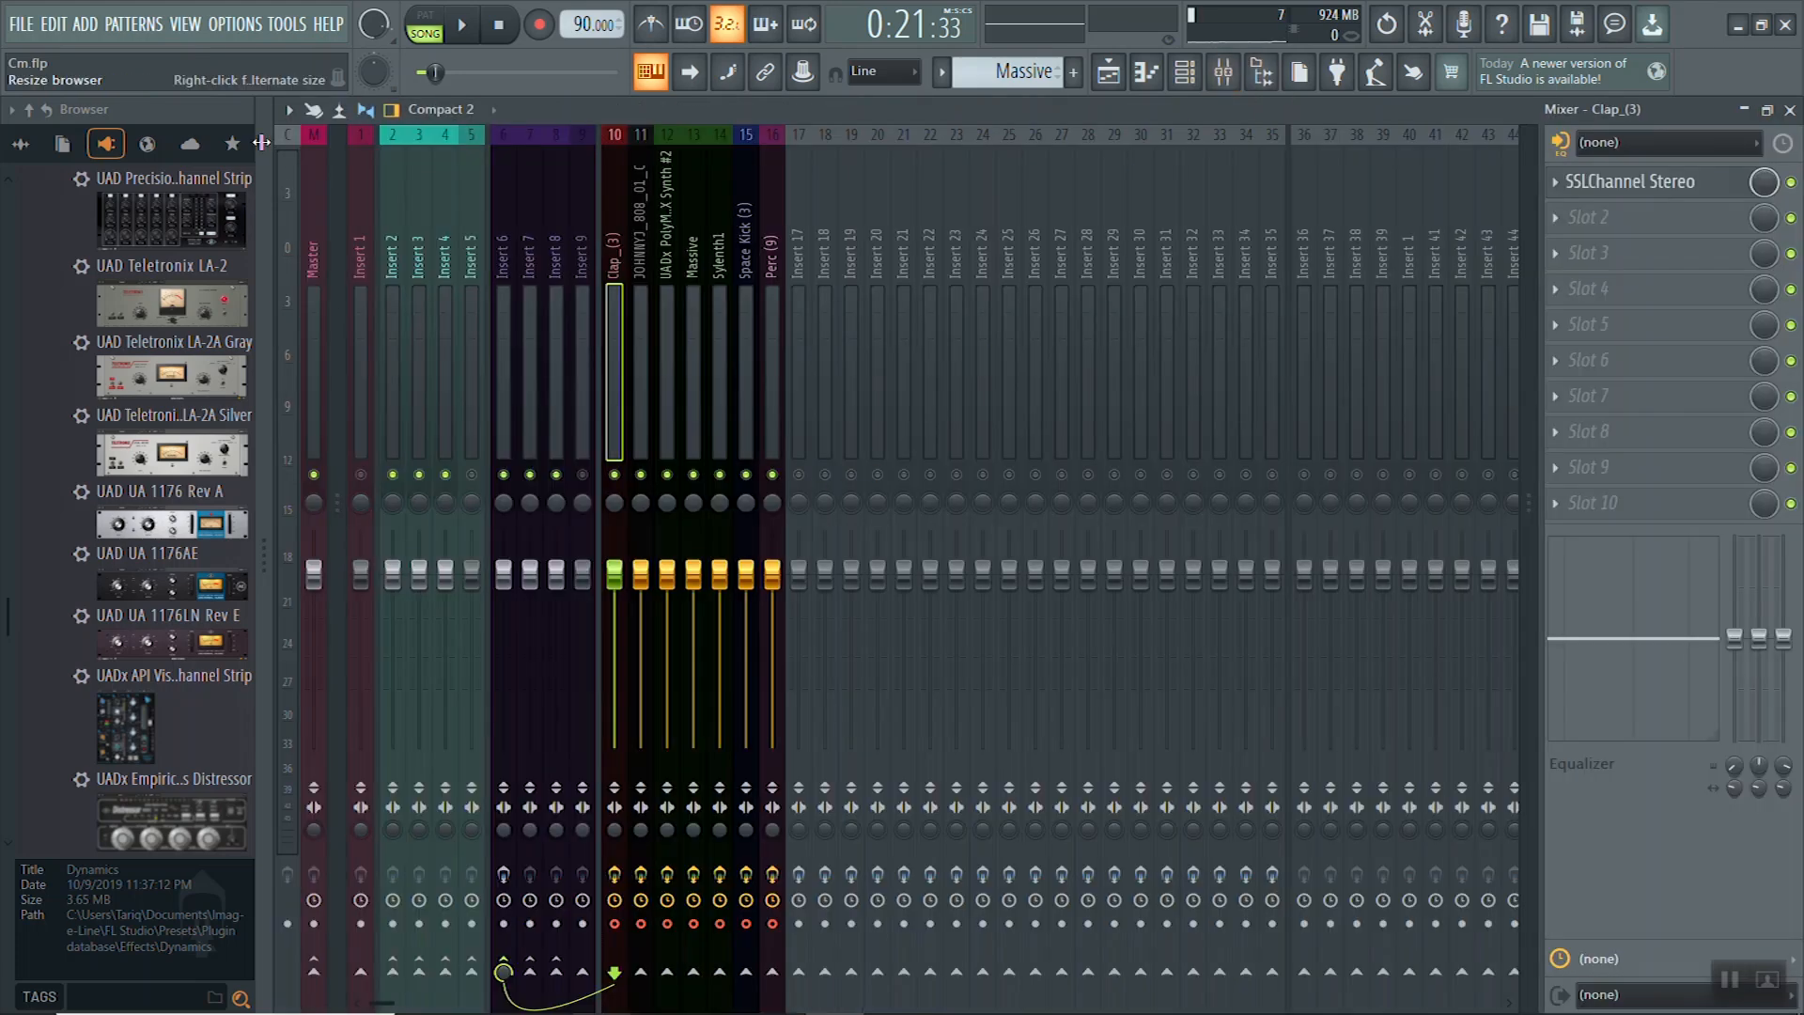
click(288, 110)
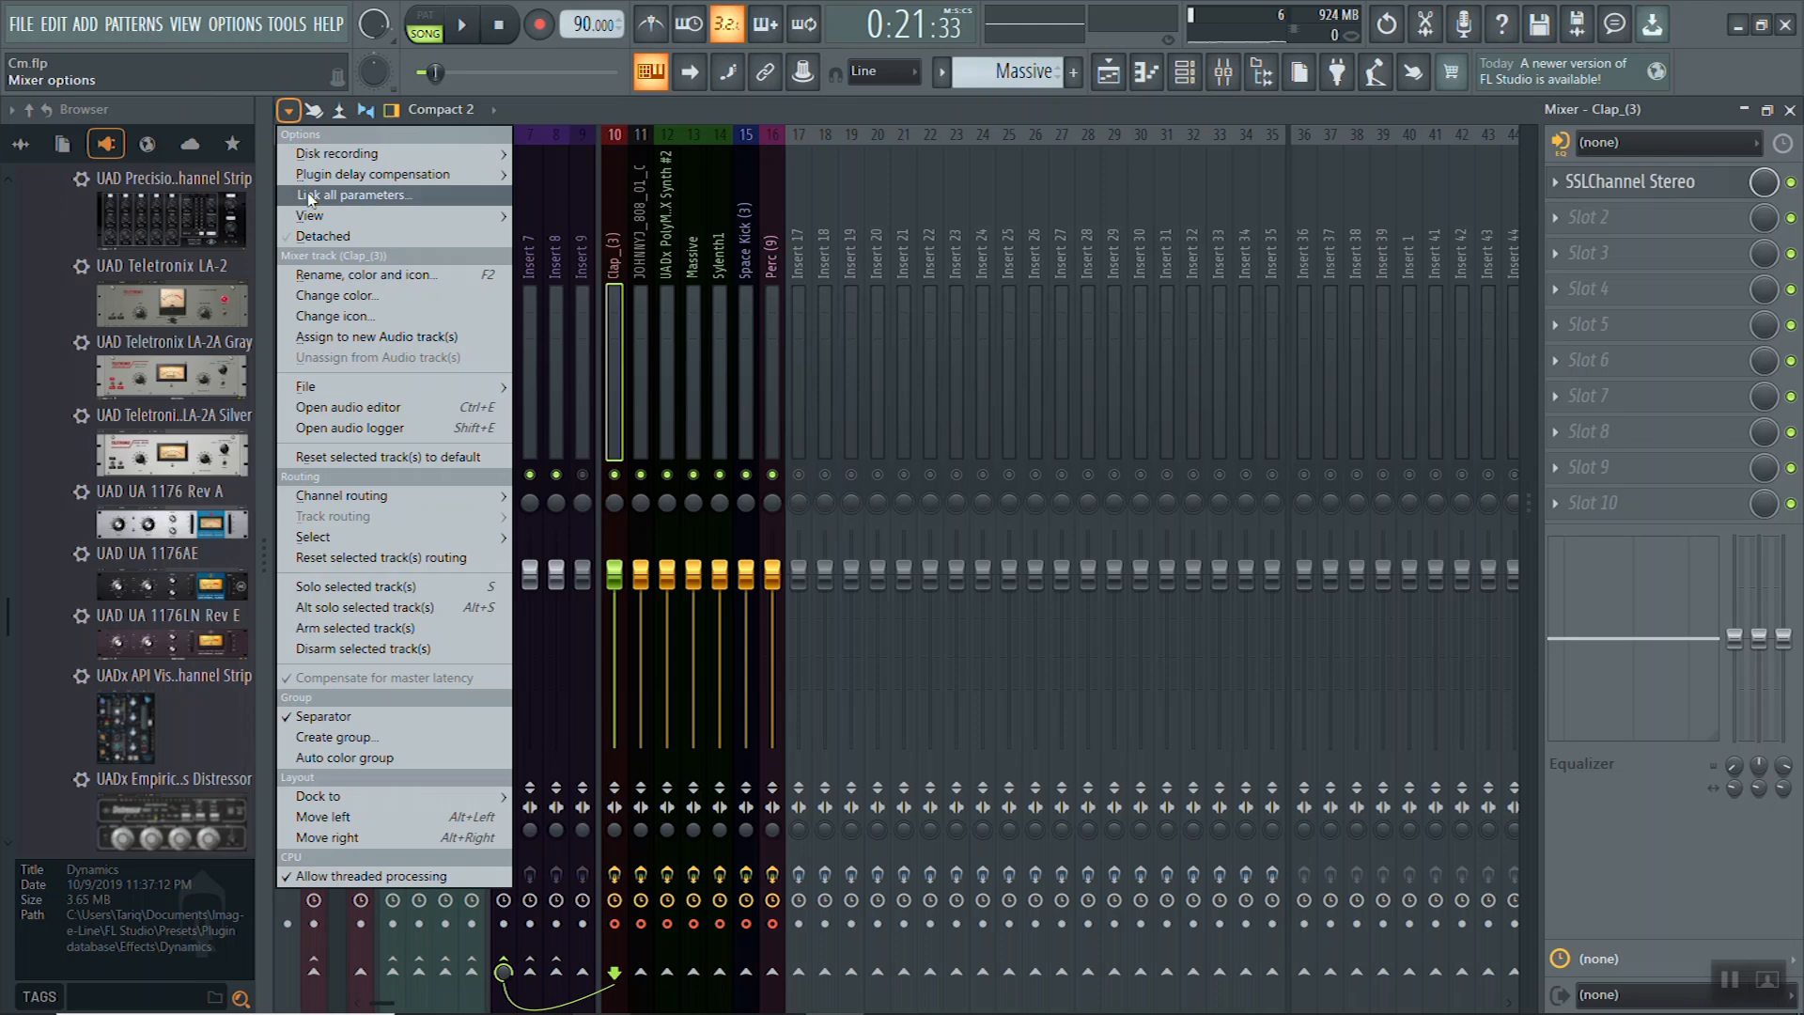
mouse_move(336, 155)
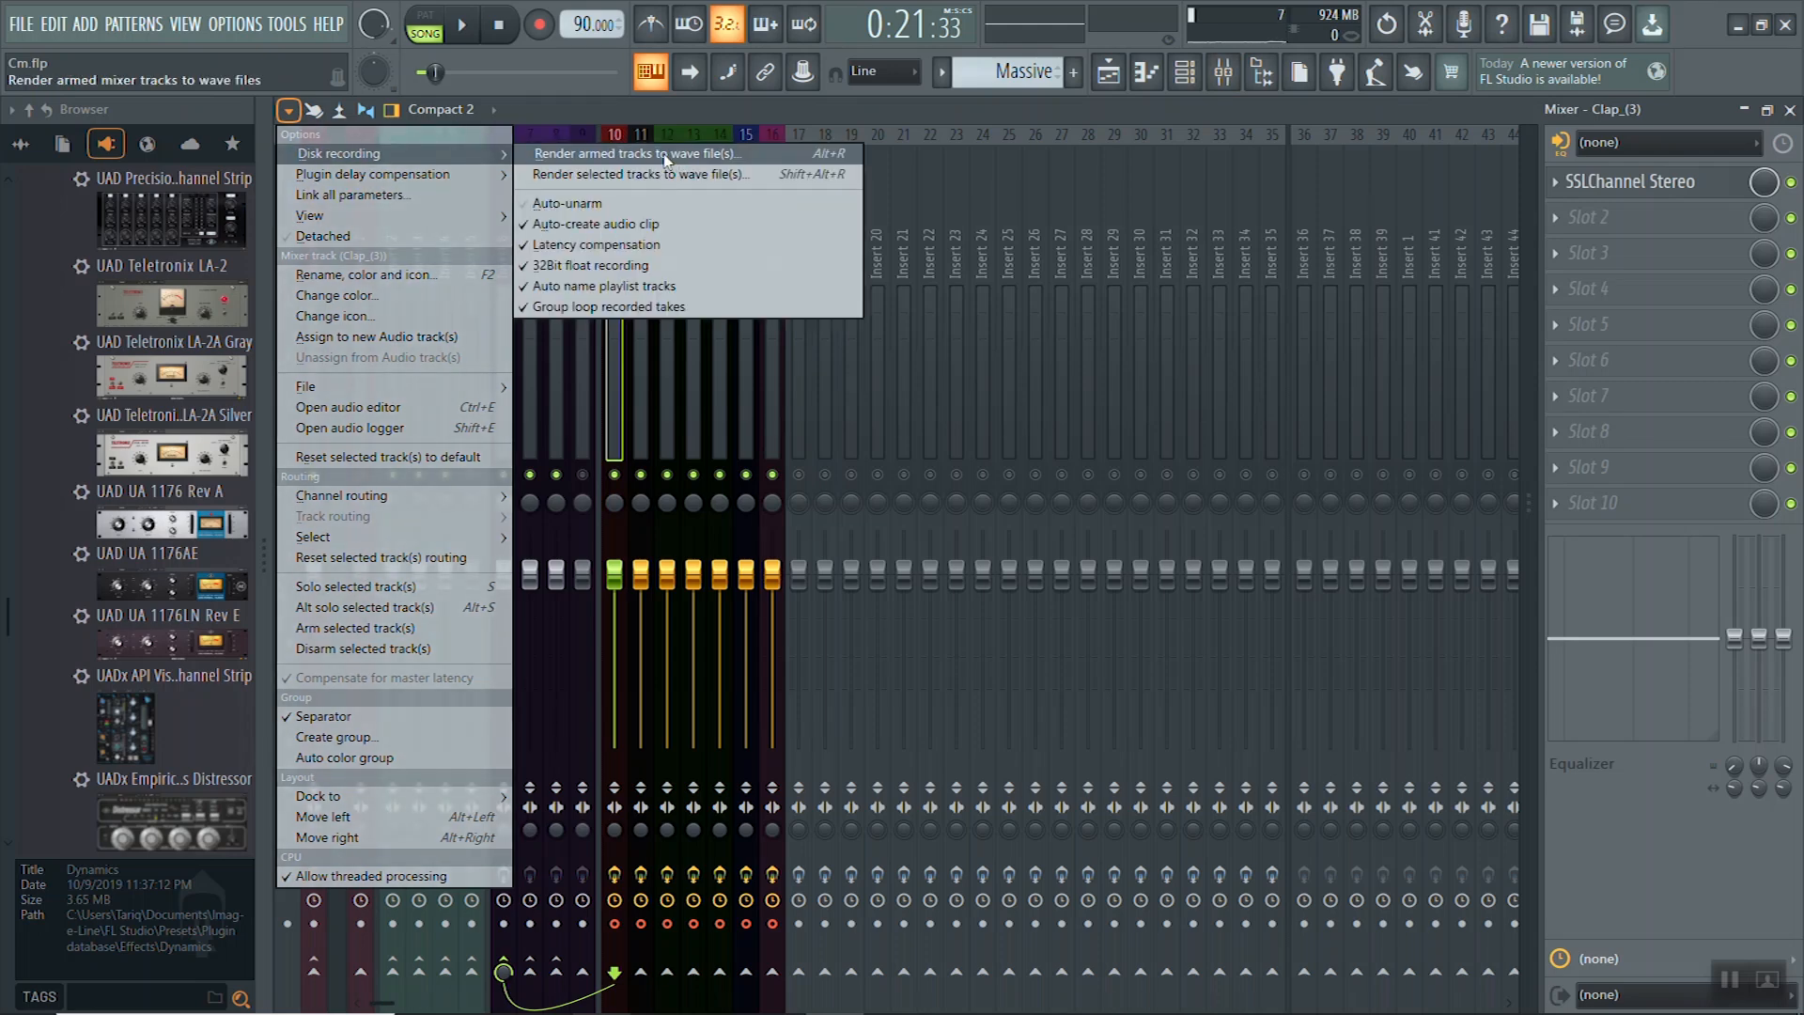
click(666, 155)
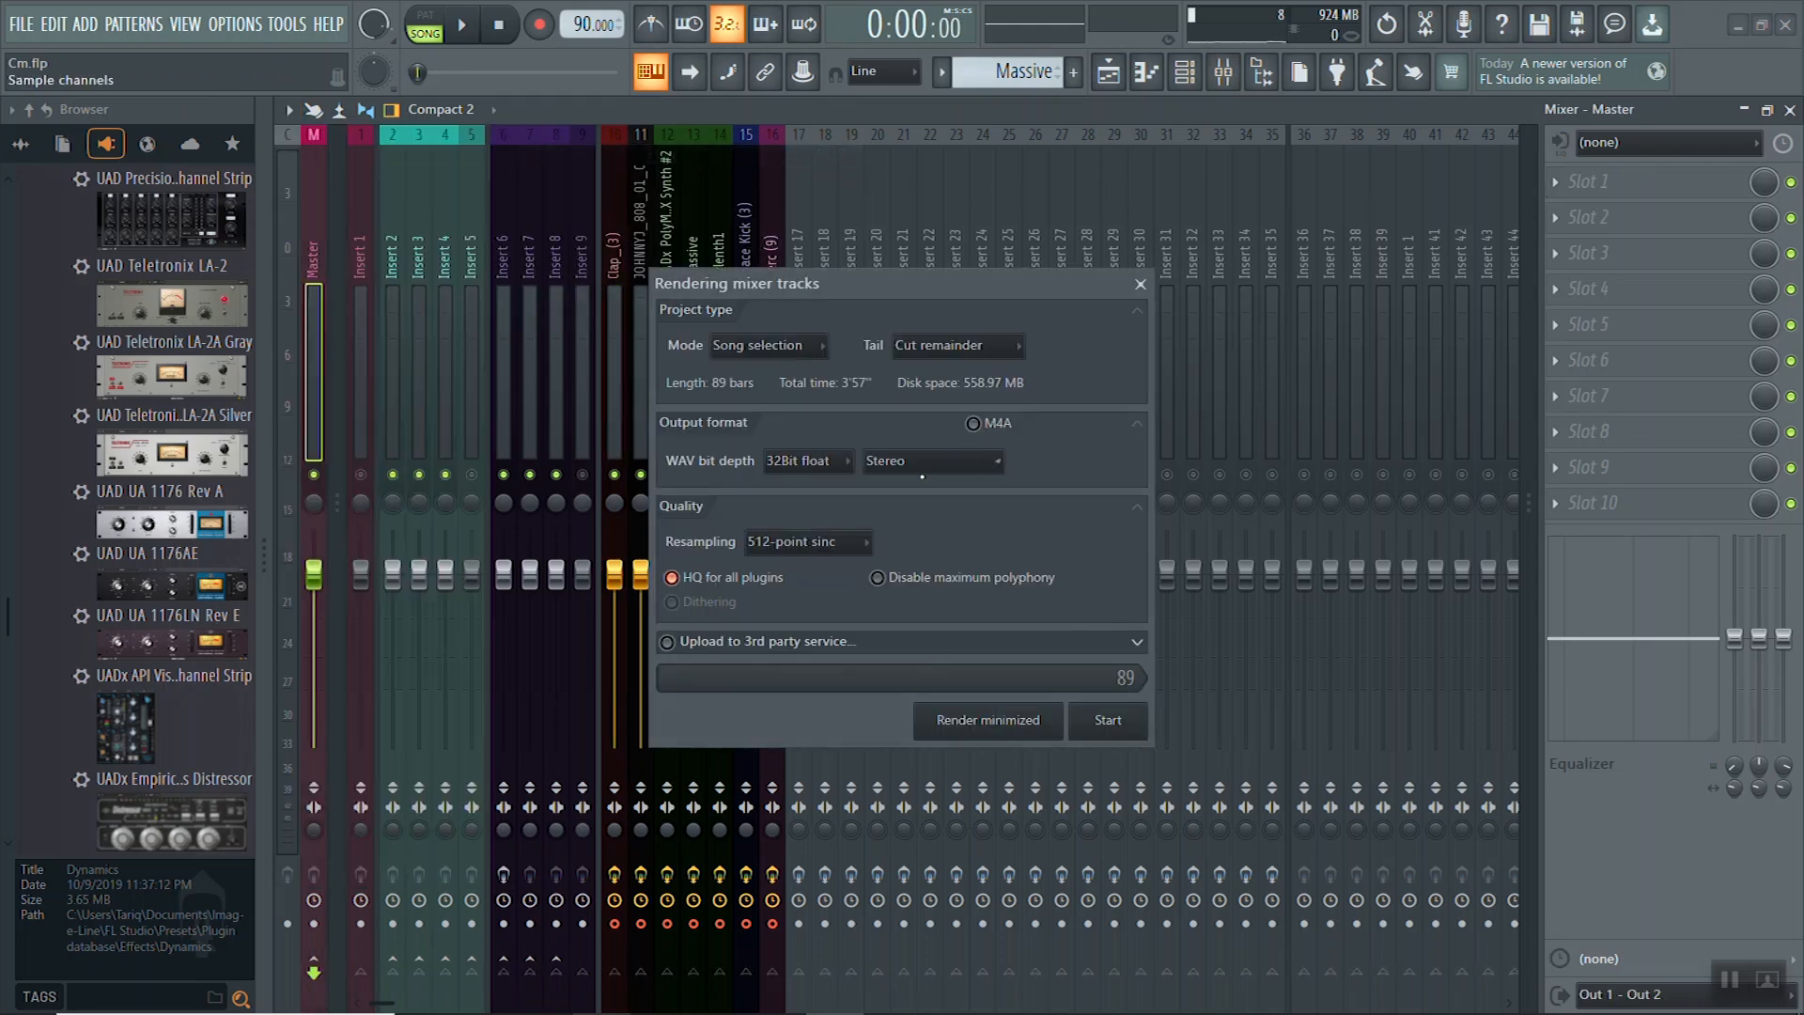
click(798, 460)
click(792, 505)
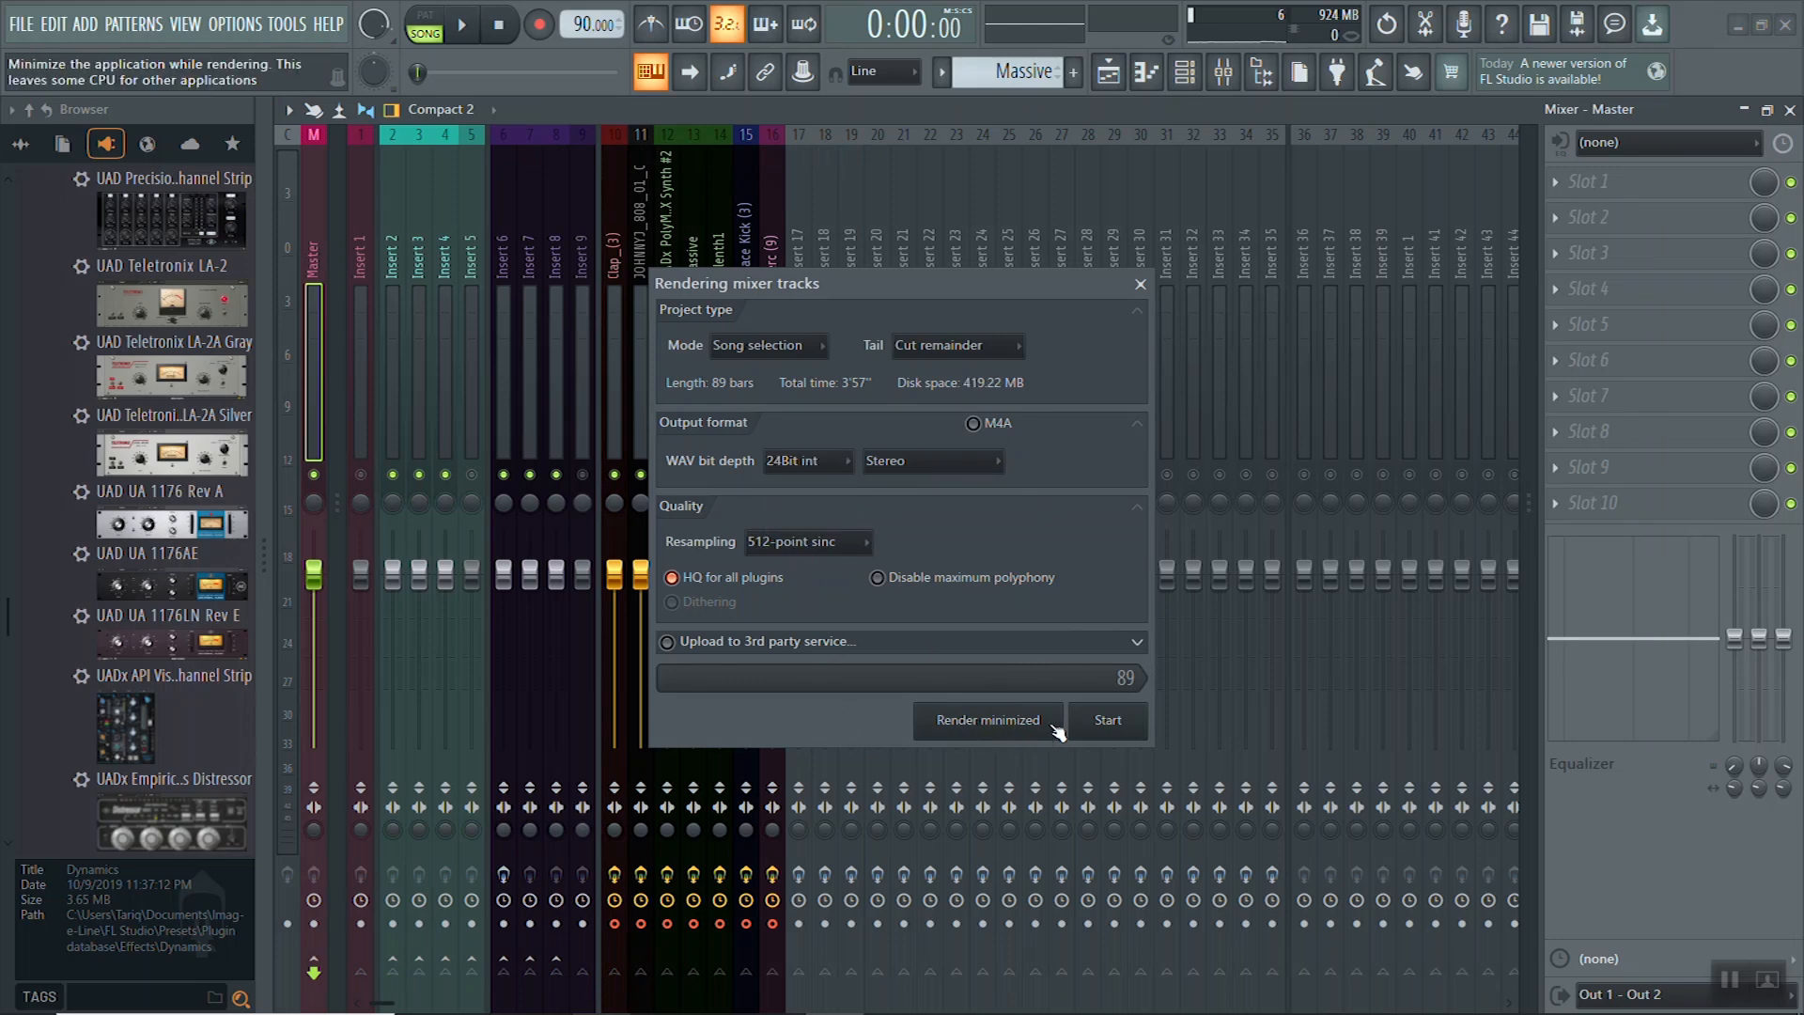
click(1085, 722)
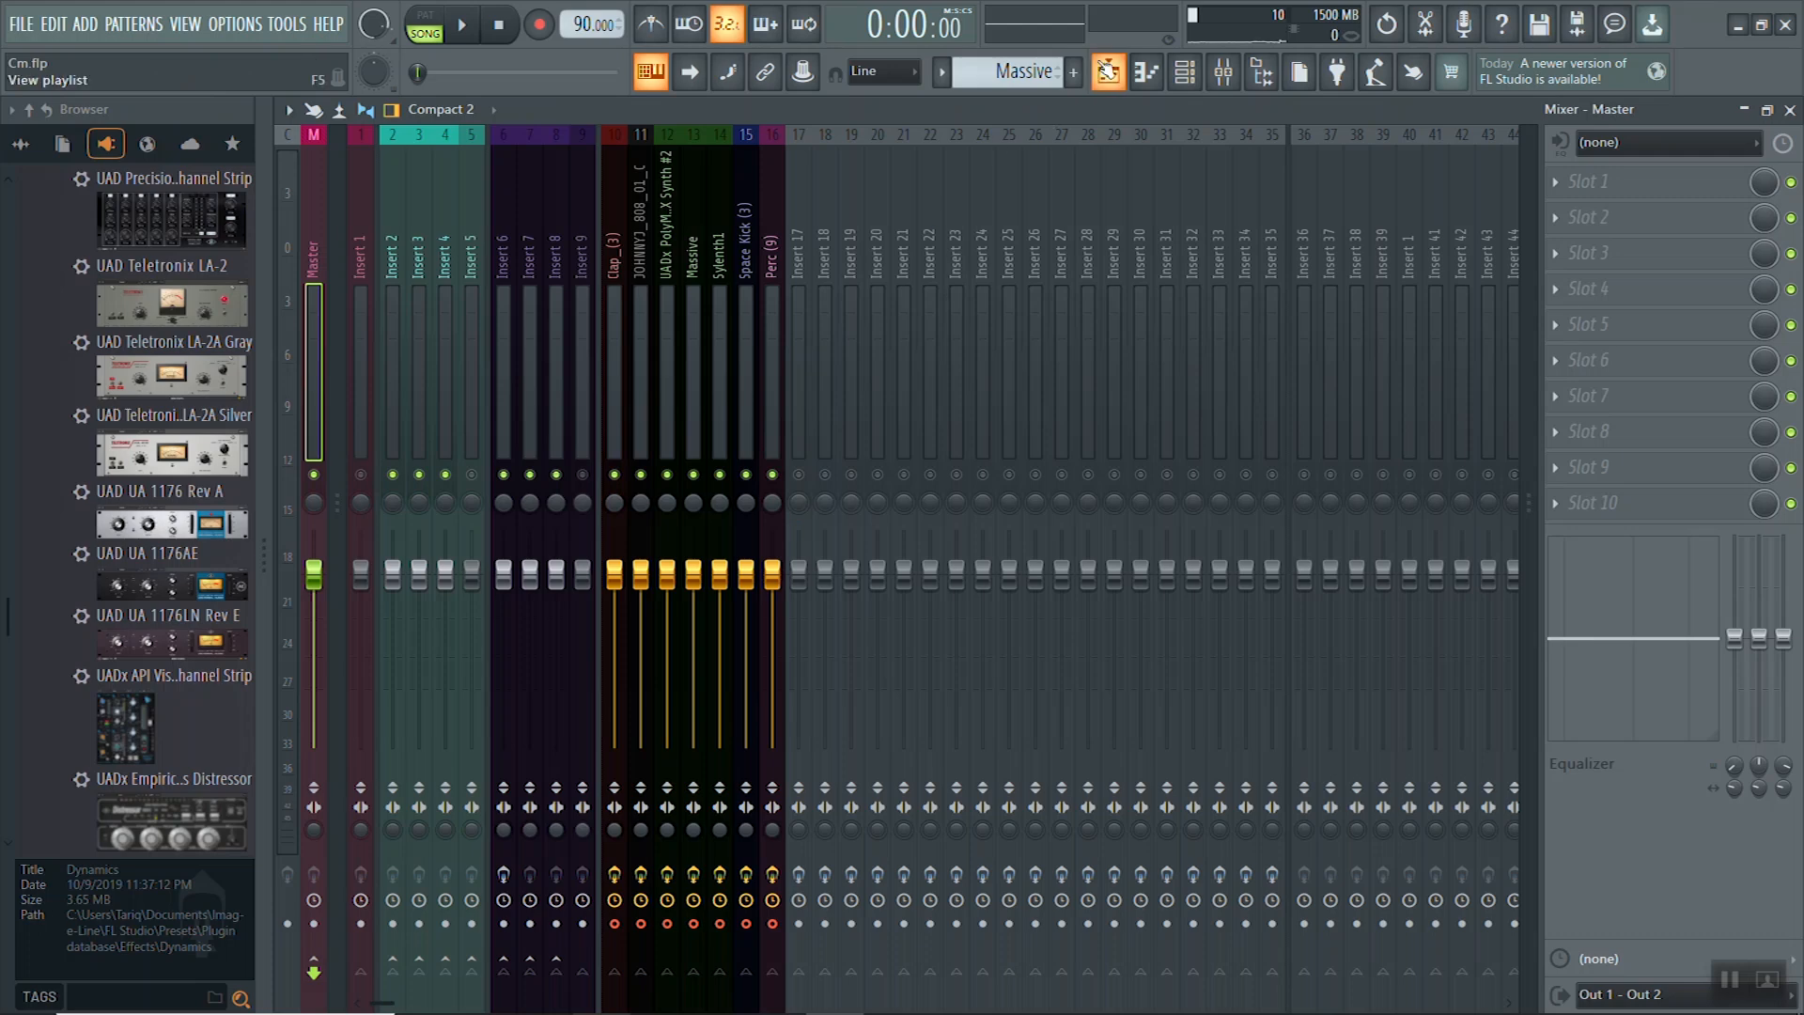
Solo the newly rendered audio tracks 15 to 21 in the playlist and deselect their clips
click(1106, 83)
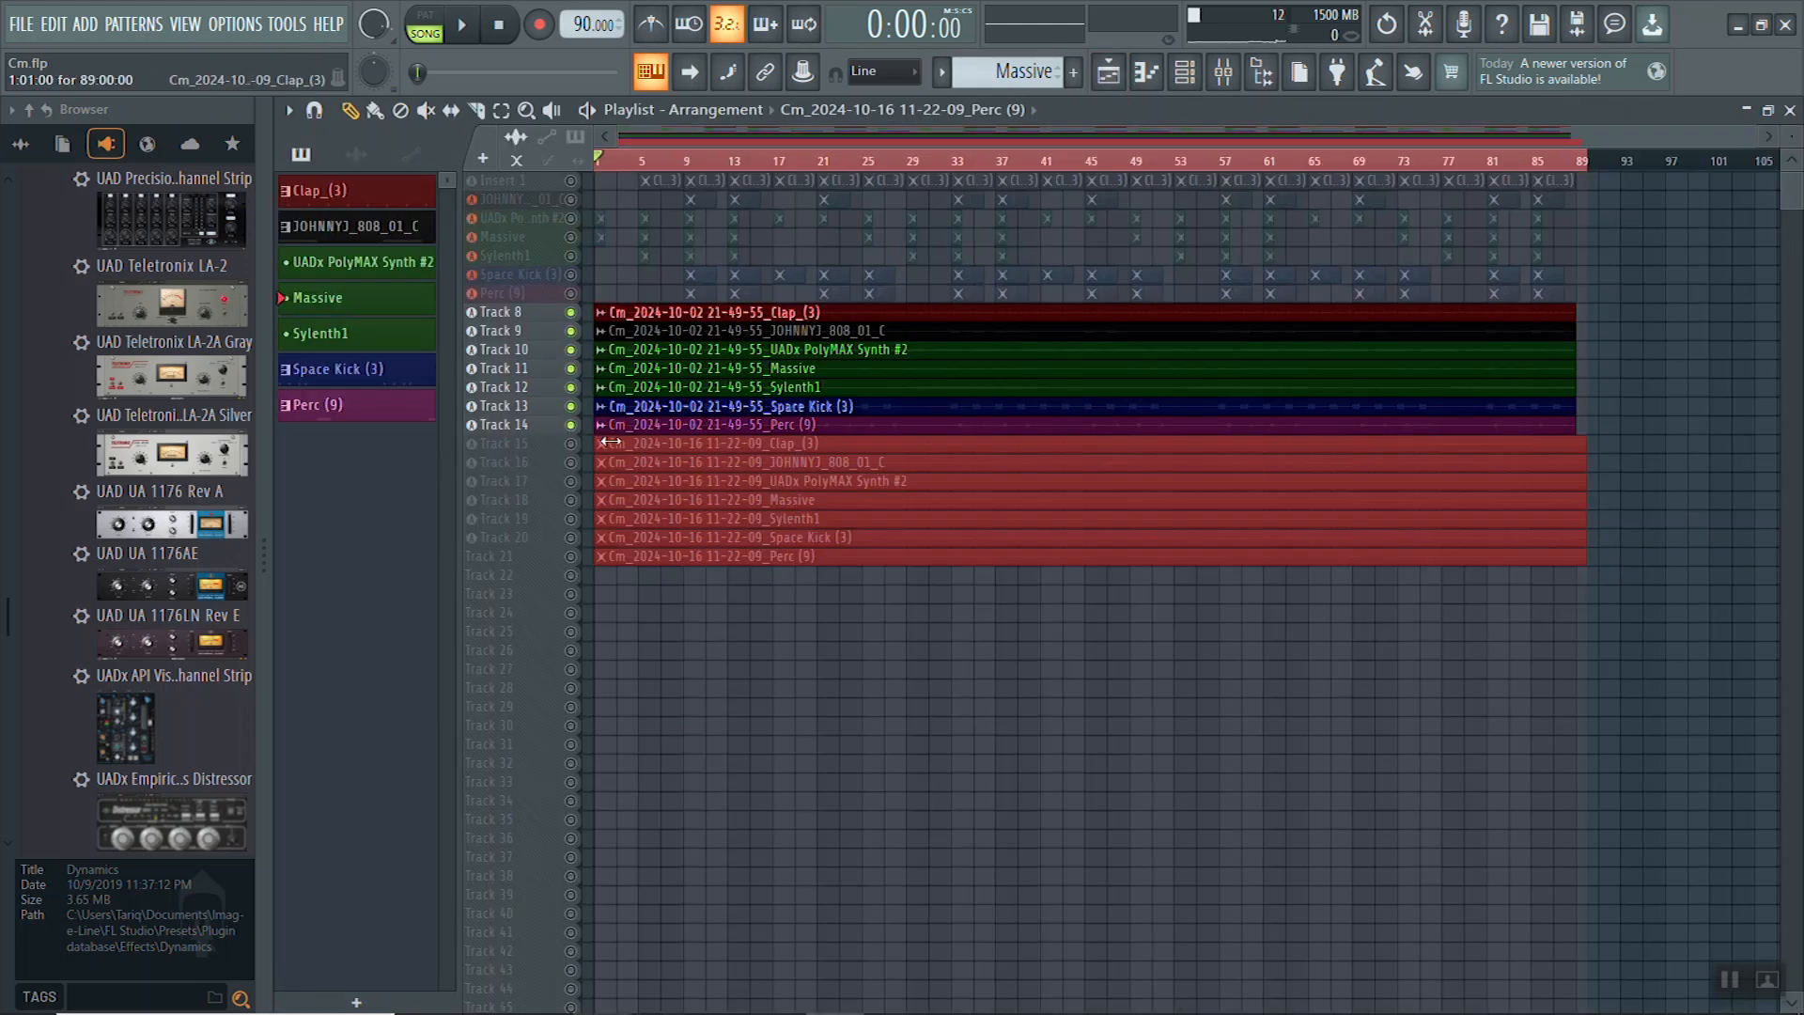
right_click(575, 572)
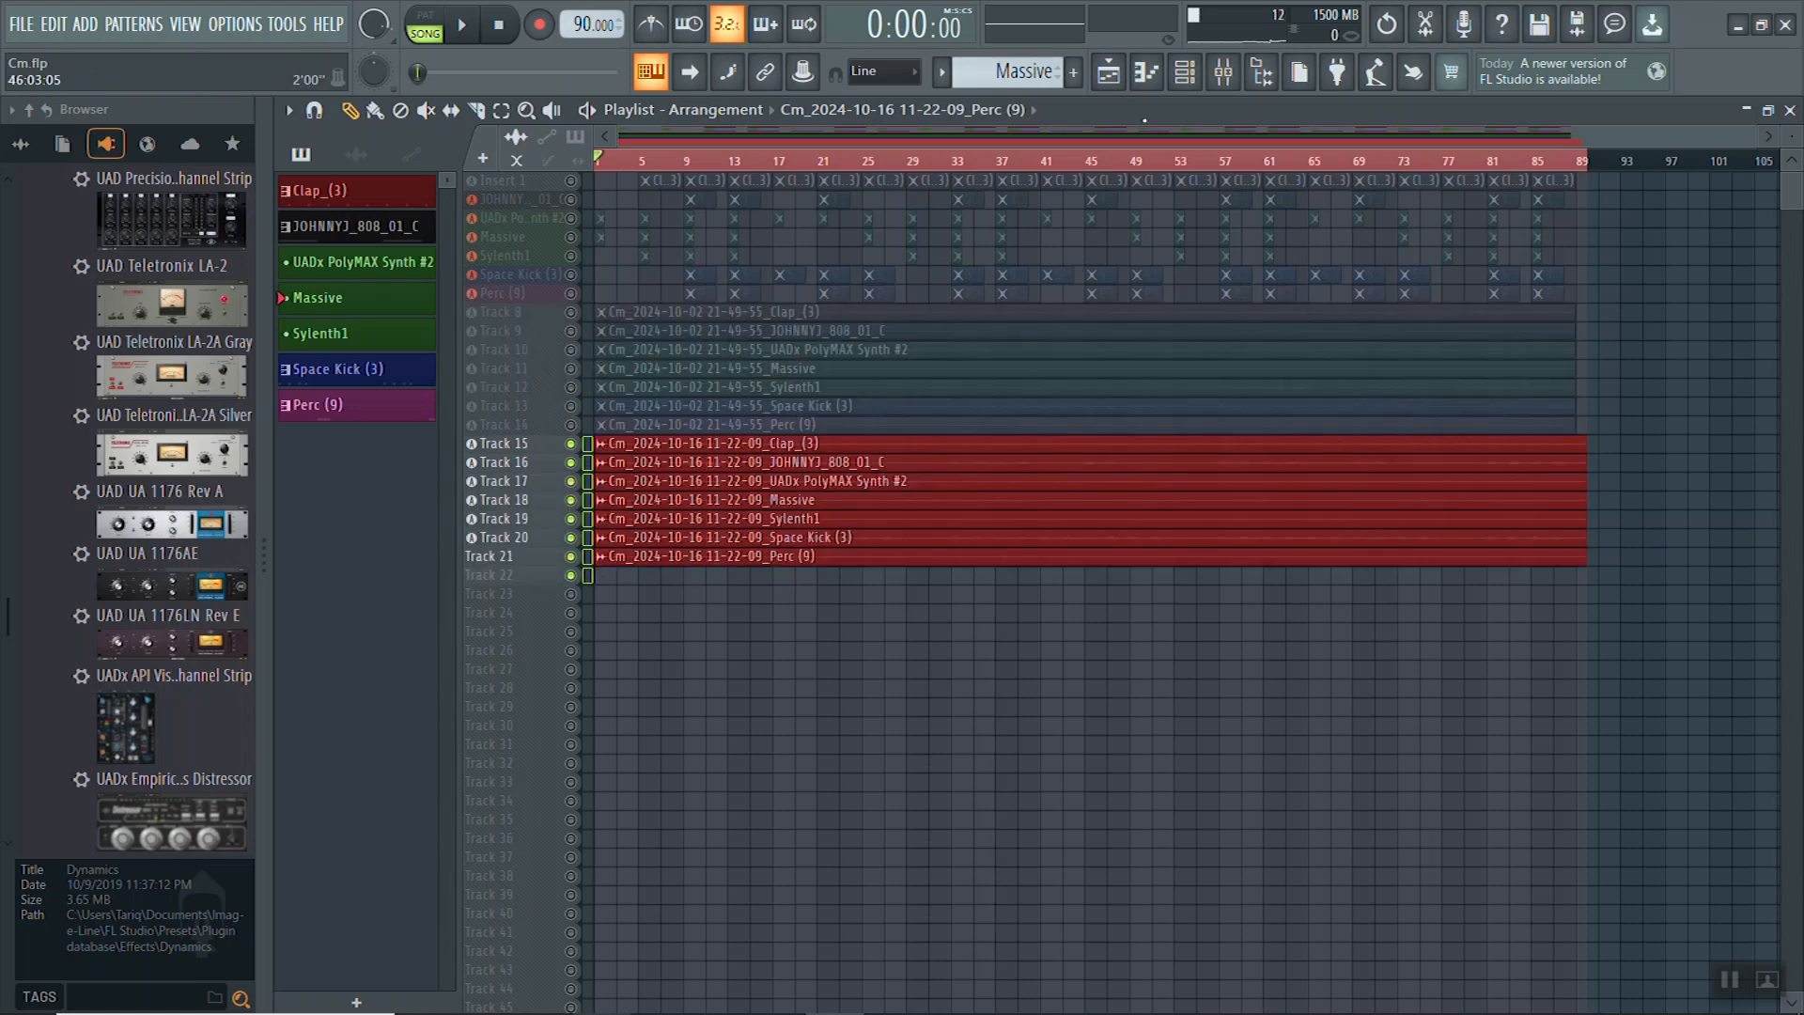
ctrl+click(854, 741)
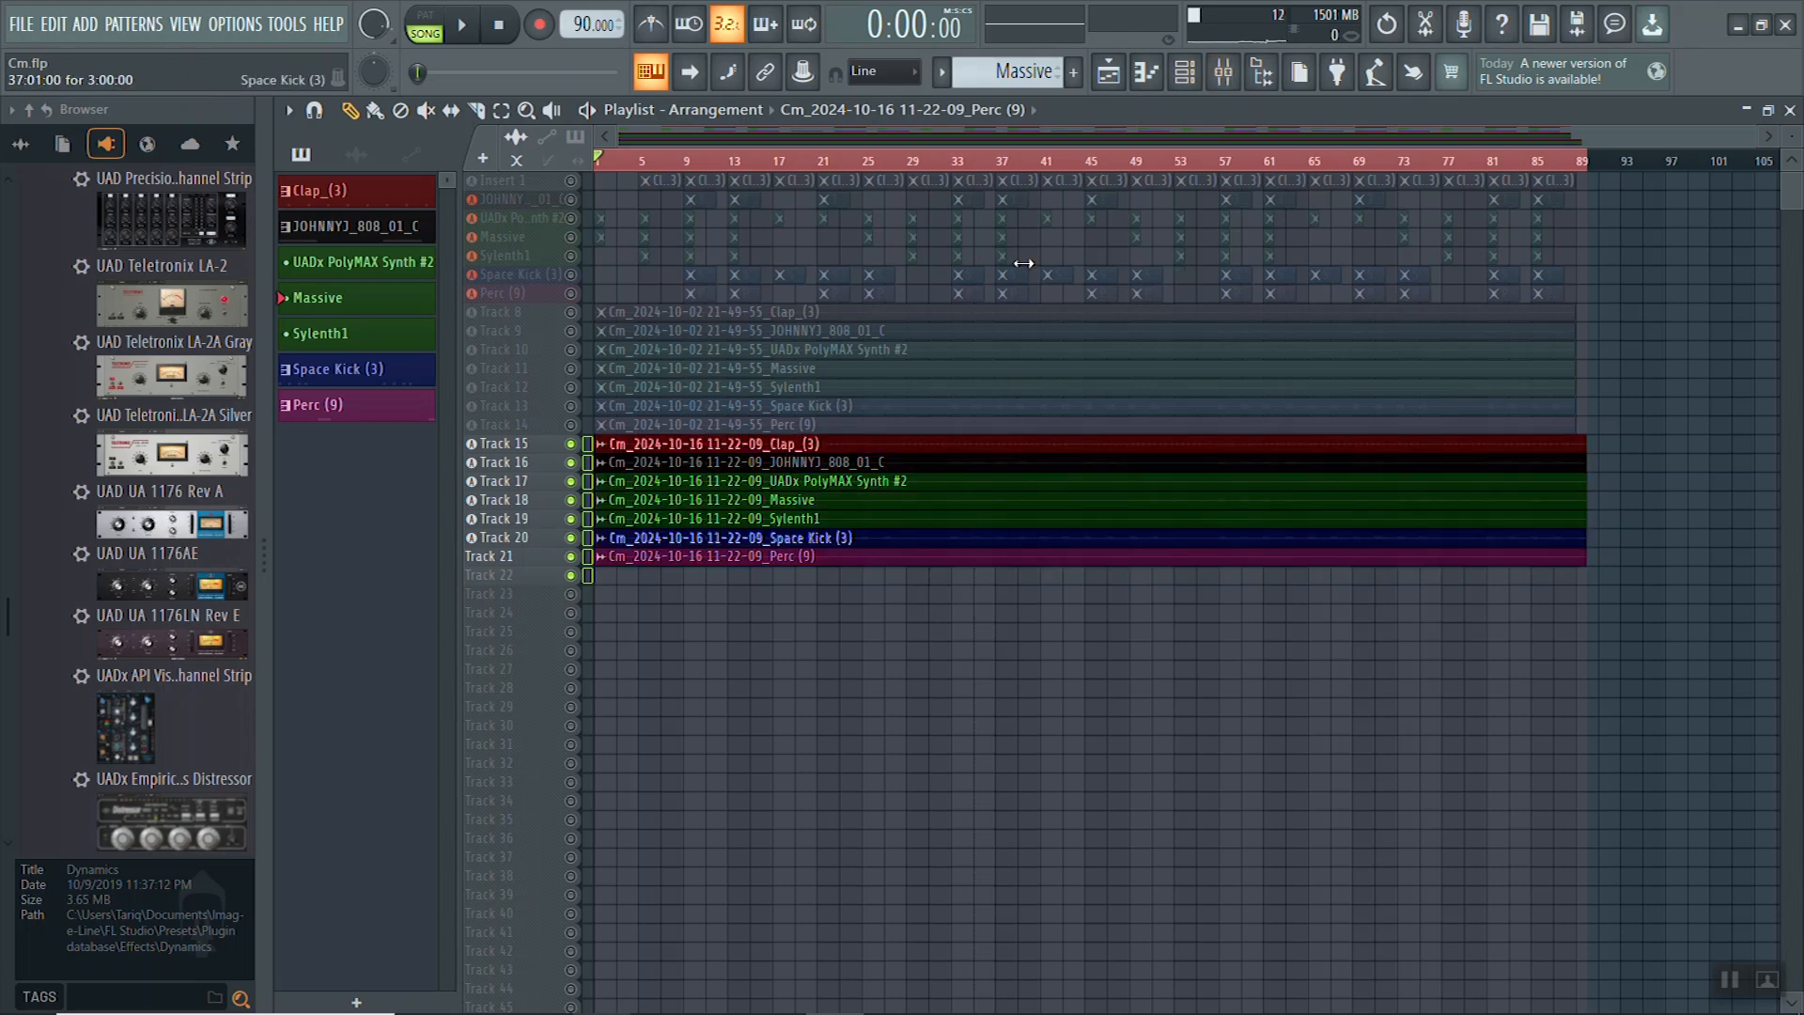
Disarm disk recording on mixer tracks 10 to 16, from Clap through Perc
click(1223, 72)
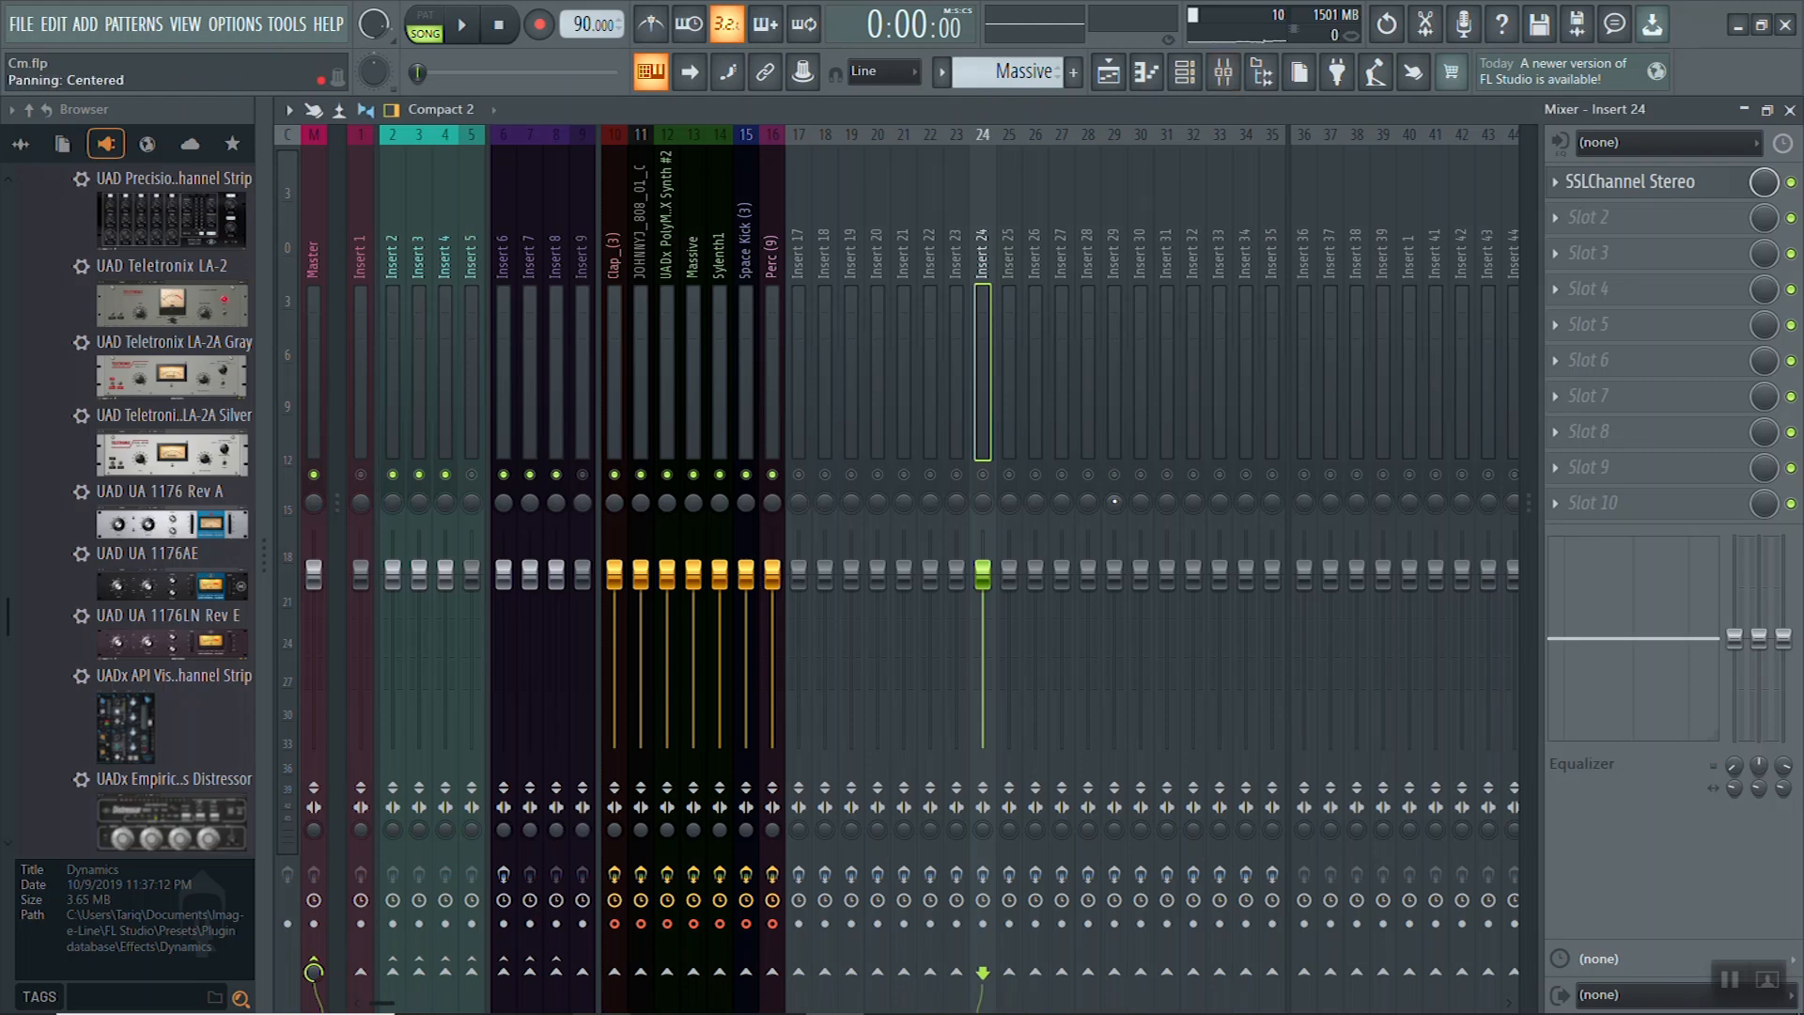
drag(613, 313, 801, 313)
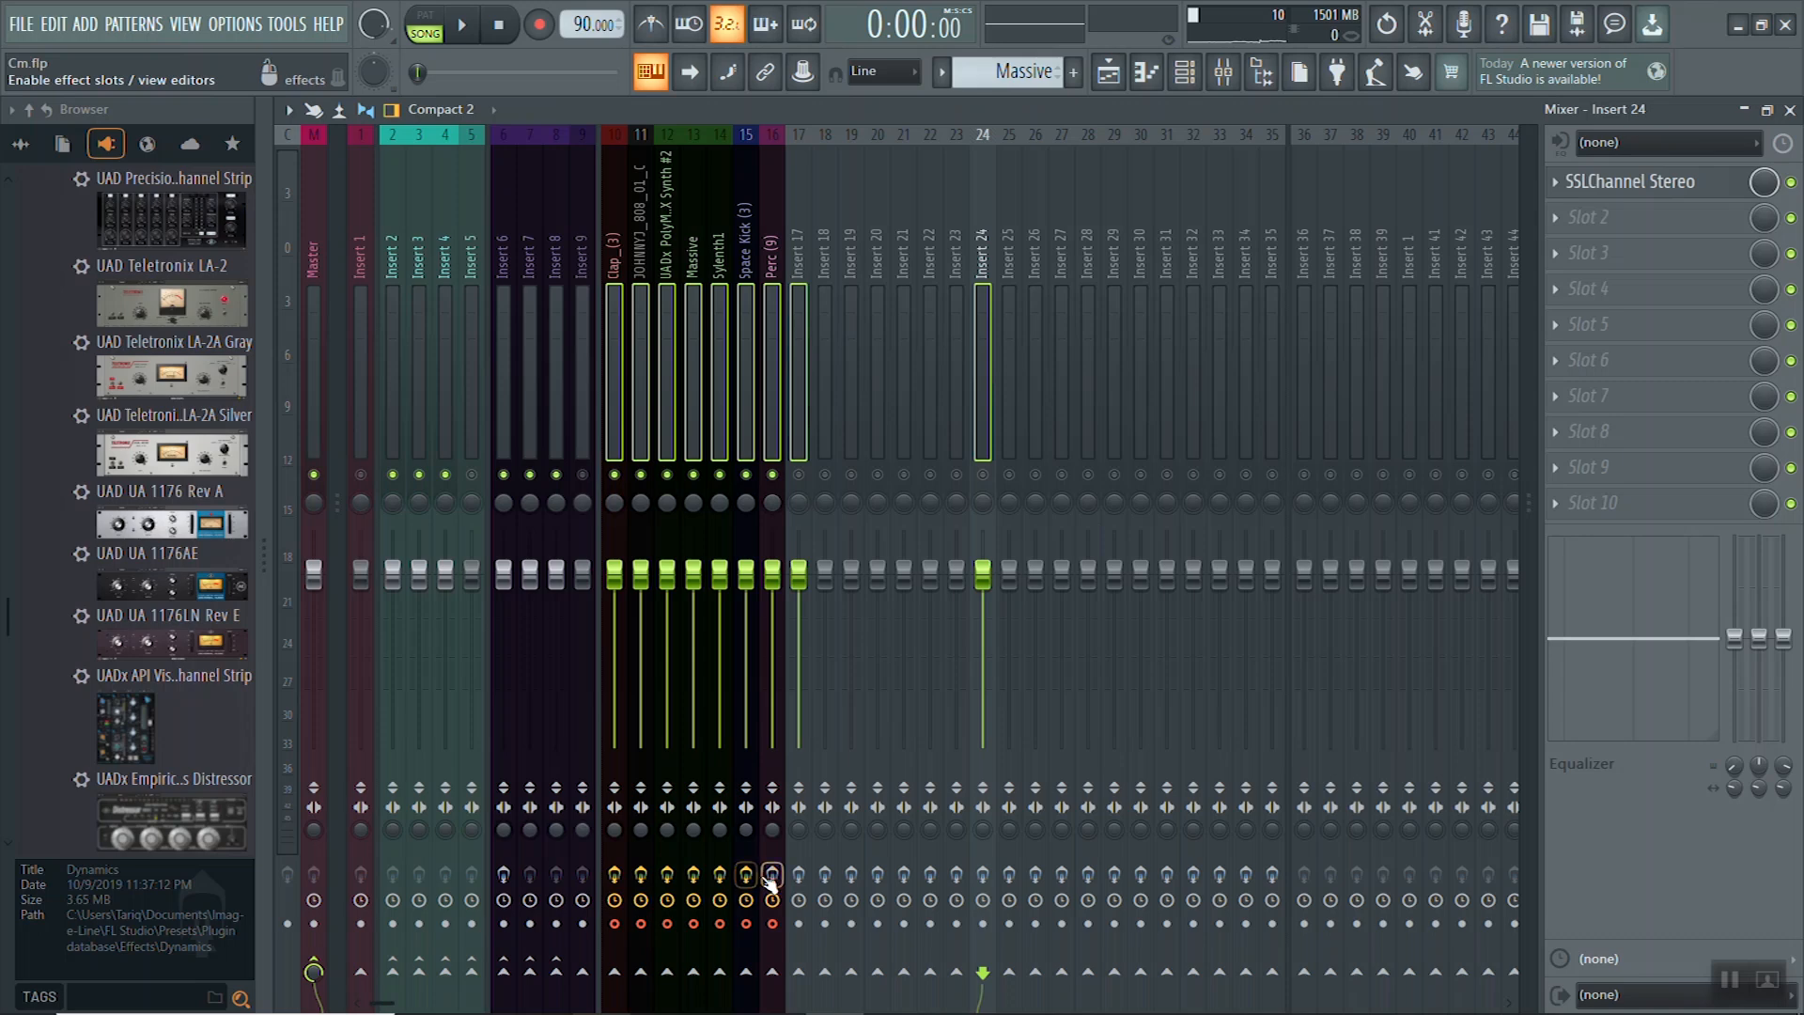
click(615, 924)
click(641, 924)
click(667, 924)
click(694, 924)
click(720, 923)
click(746, 923)
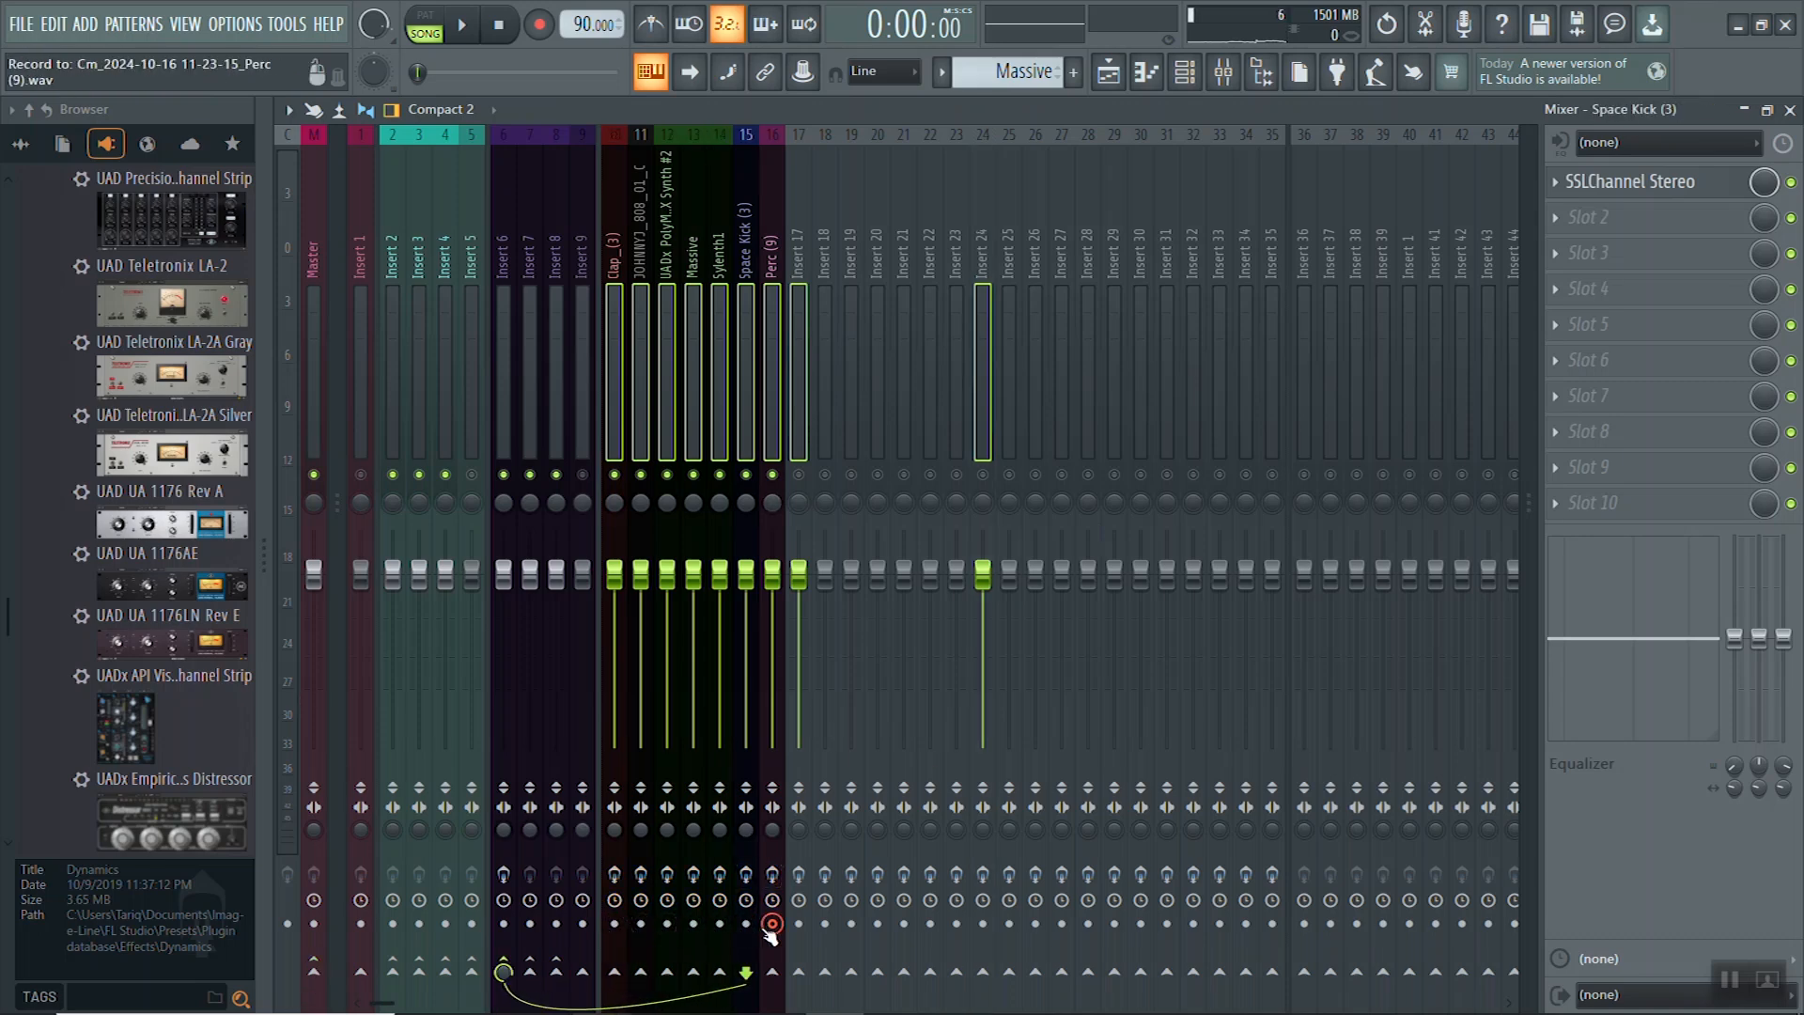
click(772, 923)
Route the seven newly rendered audio clip channels to consecutive mixer tracks starting from the Clap track
click(1184, 71)
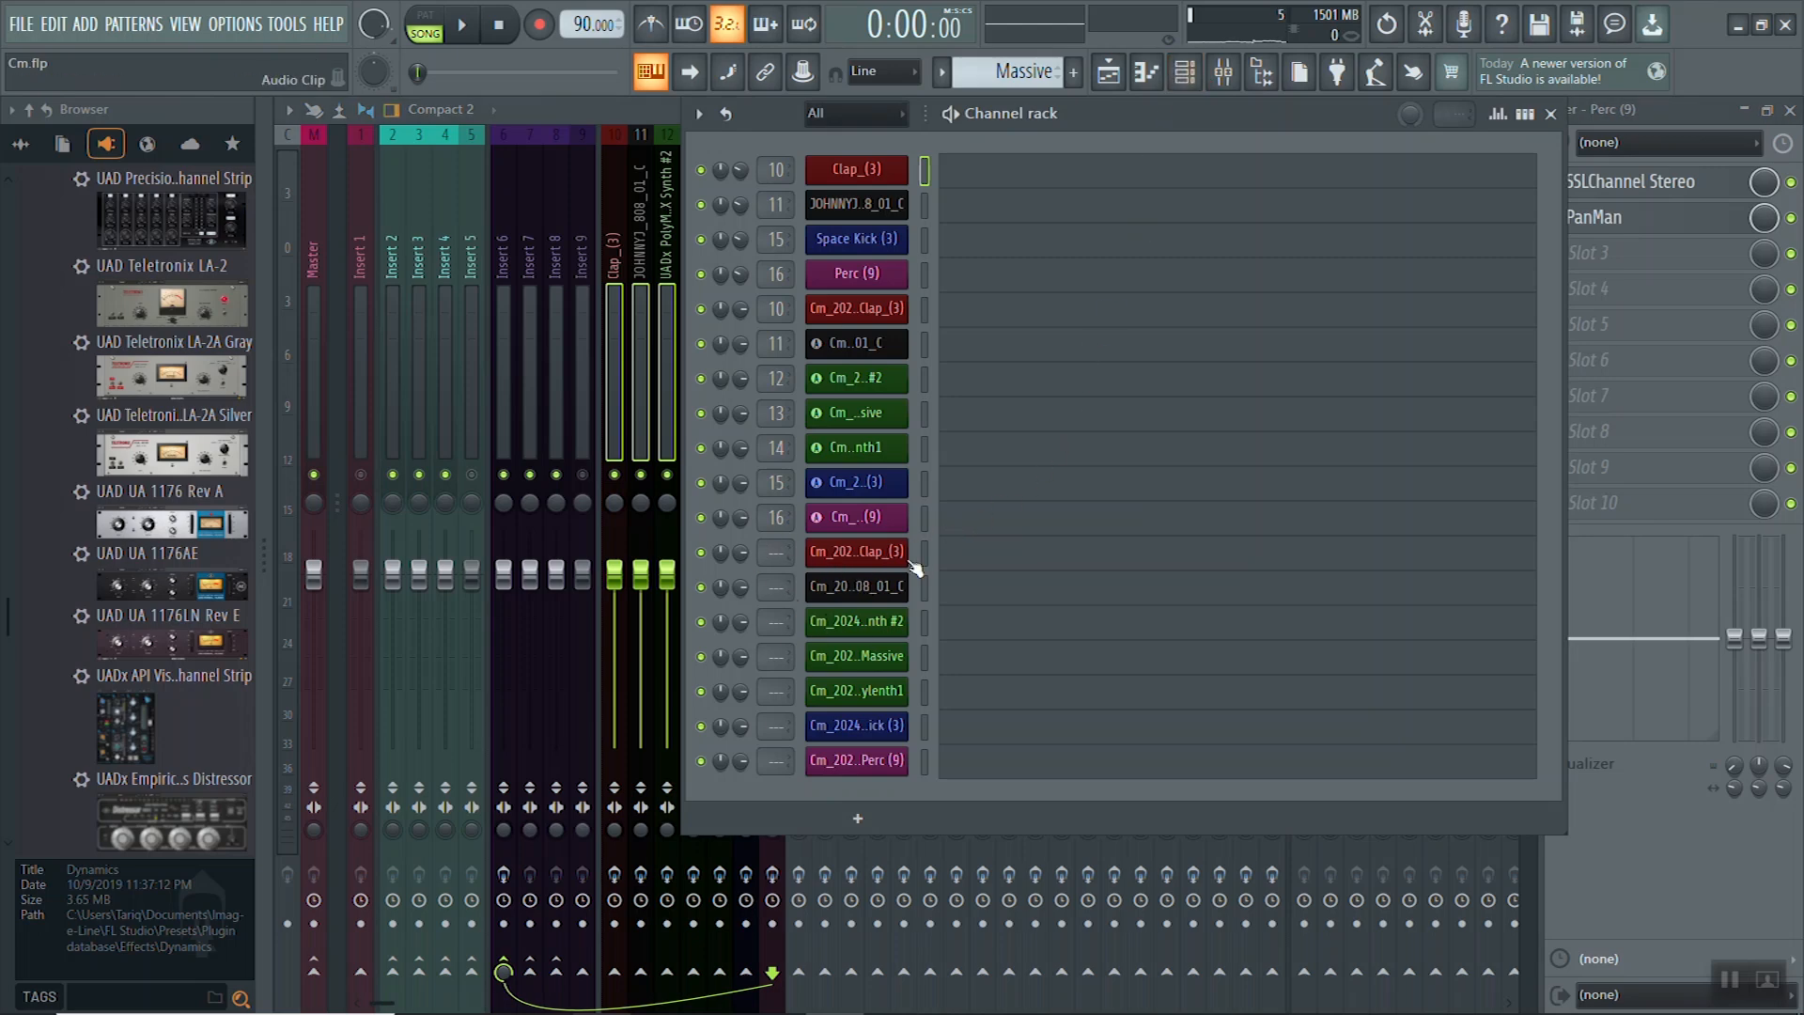
drag(925, 554, 925, 761)
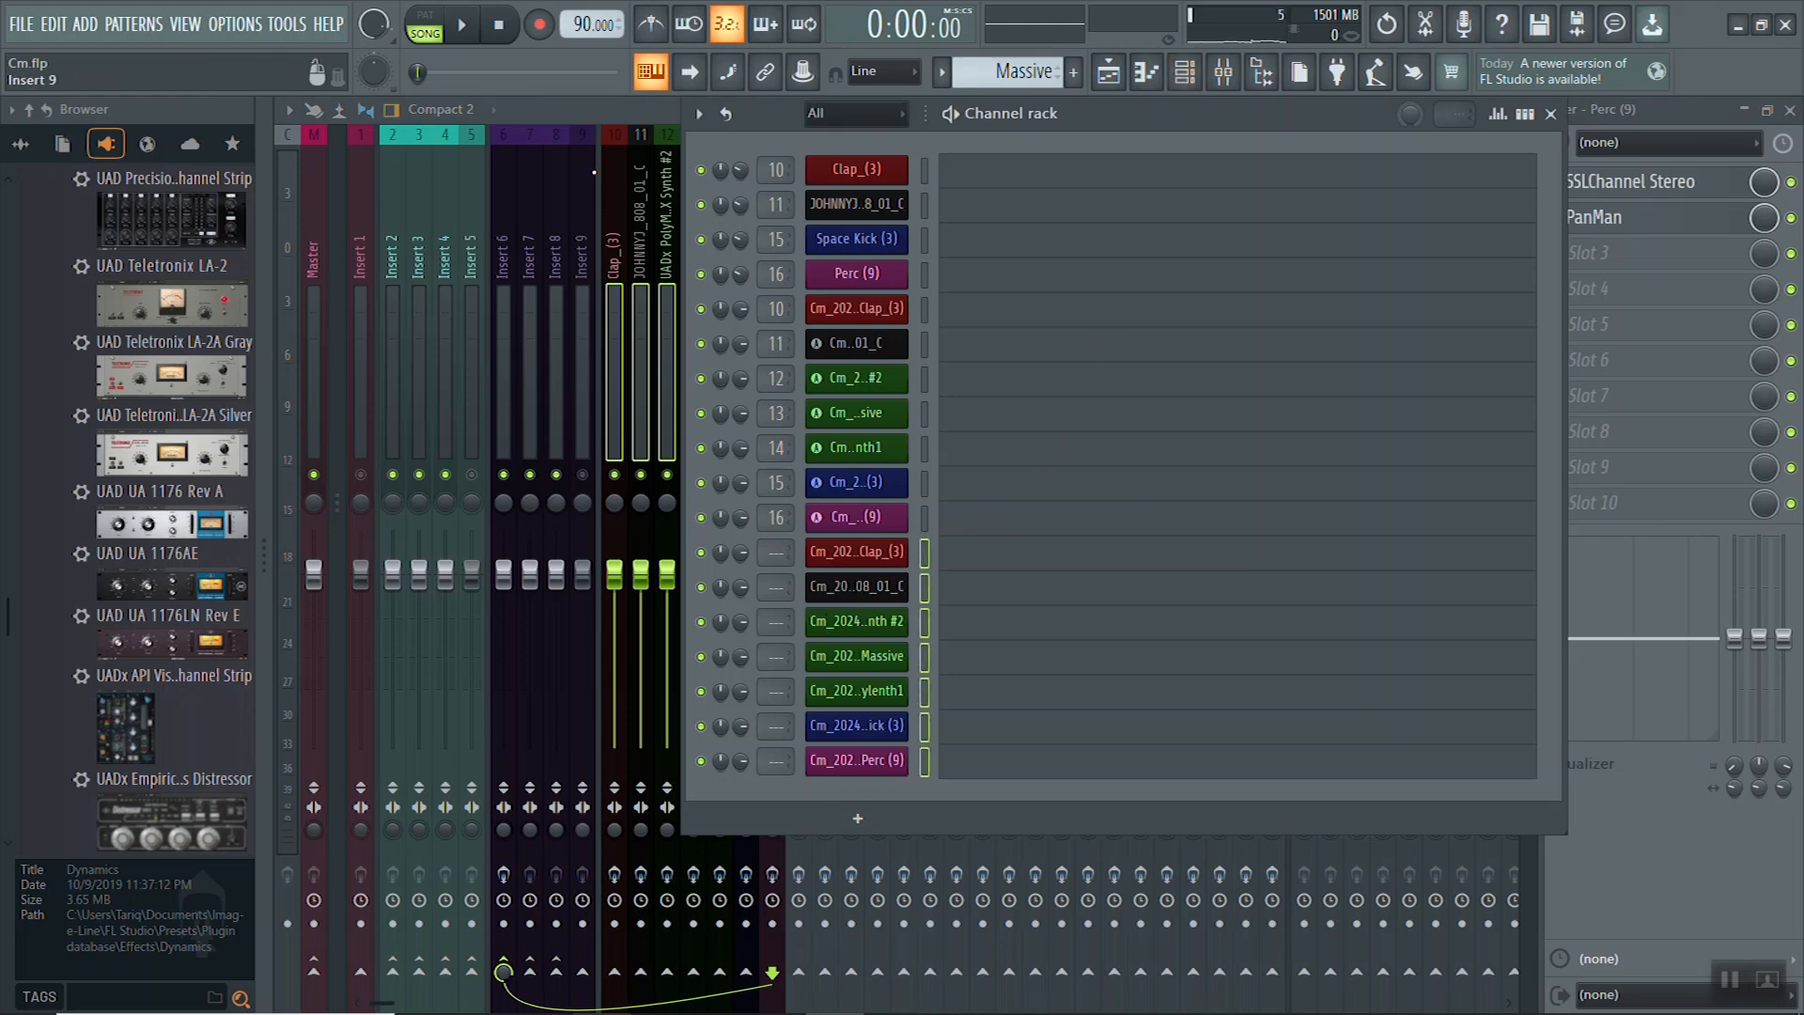
click(620, 184)
right_click(620, 183)
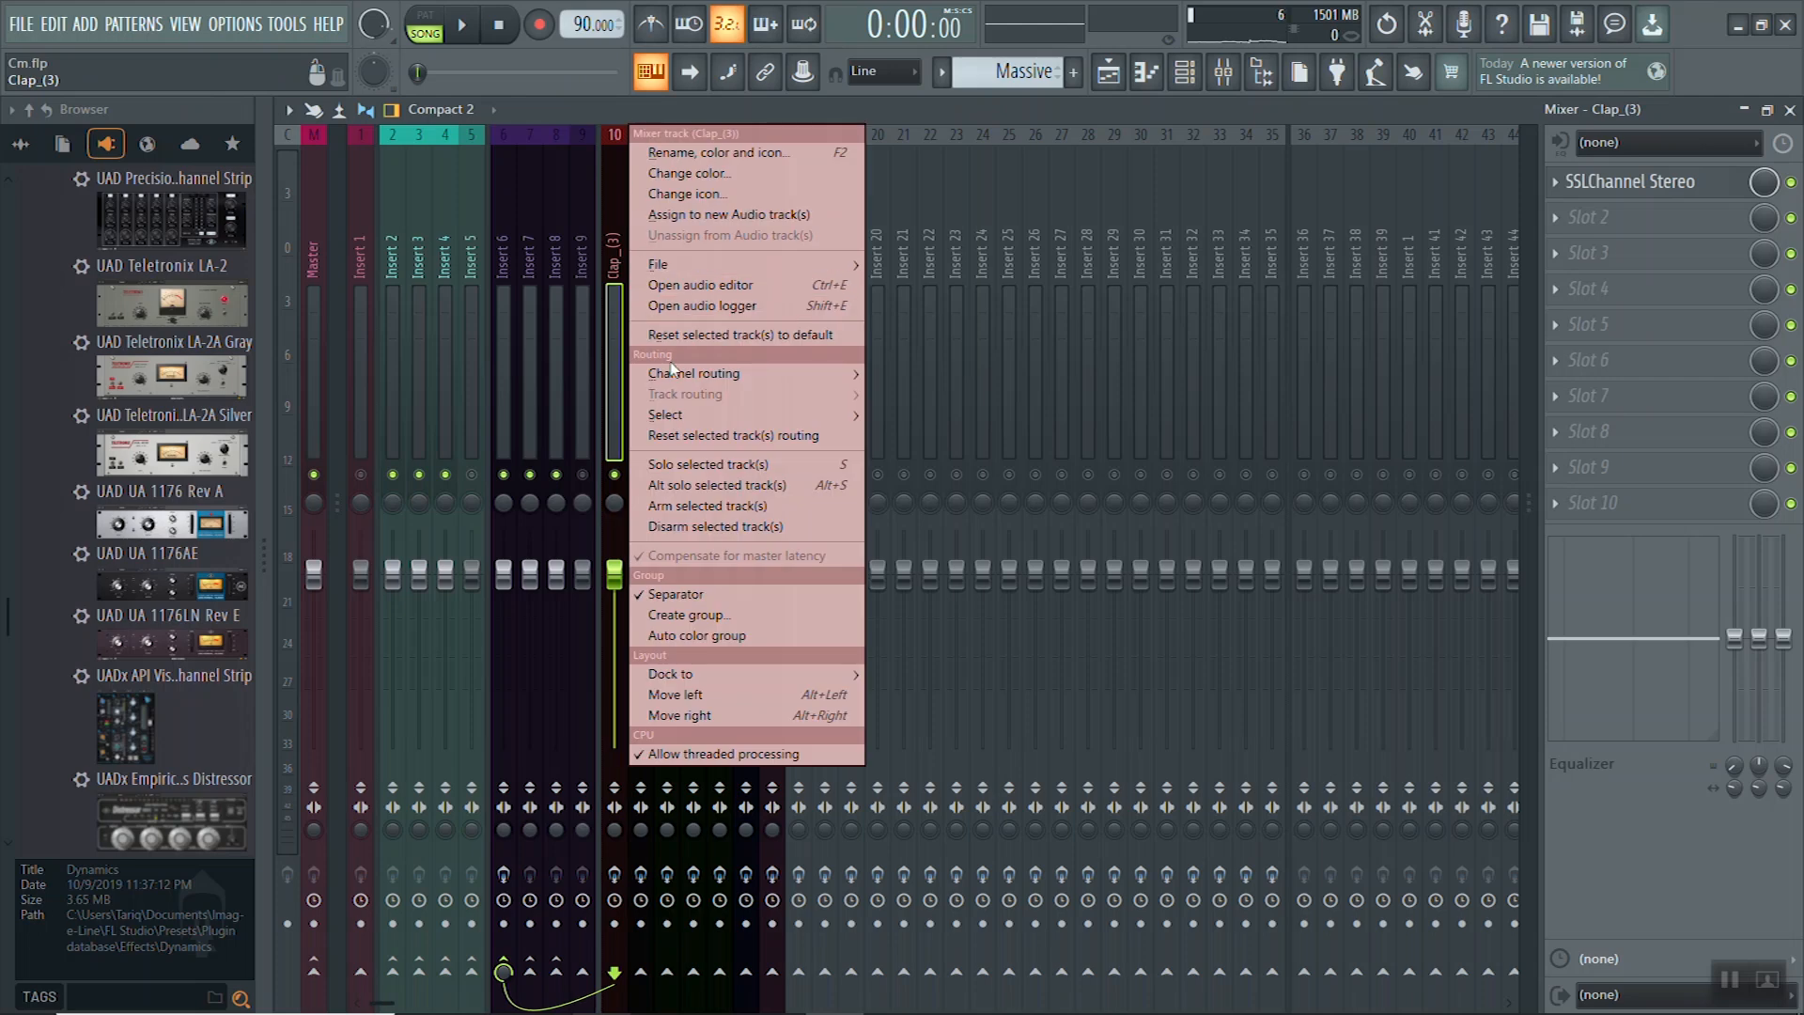
mouse_move(667, 378)
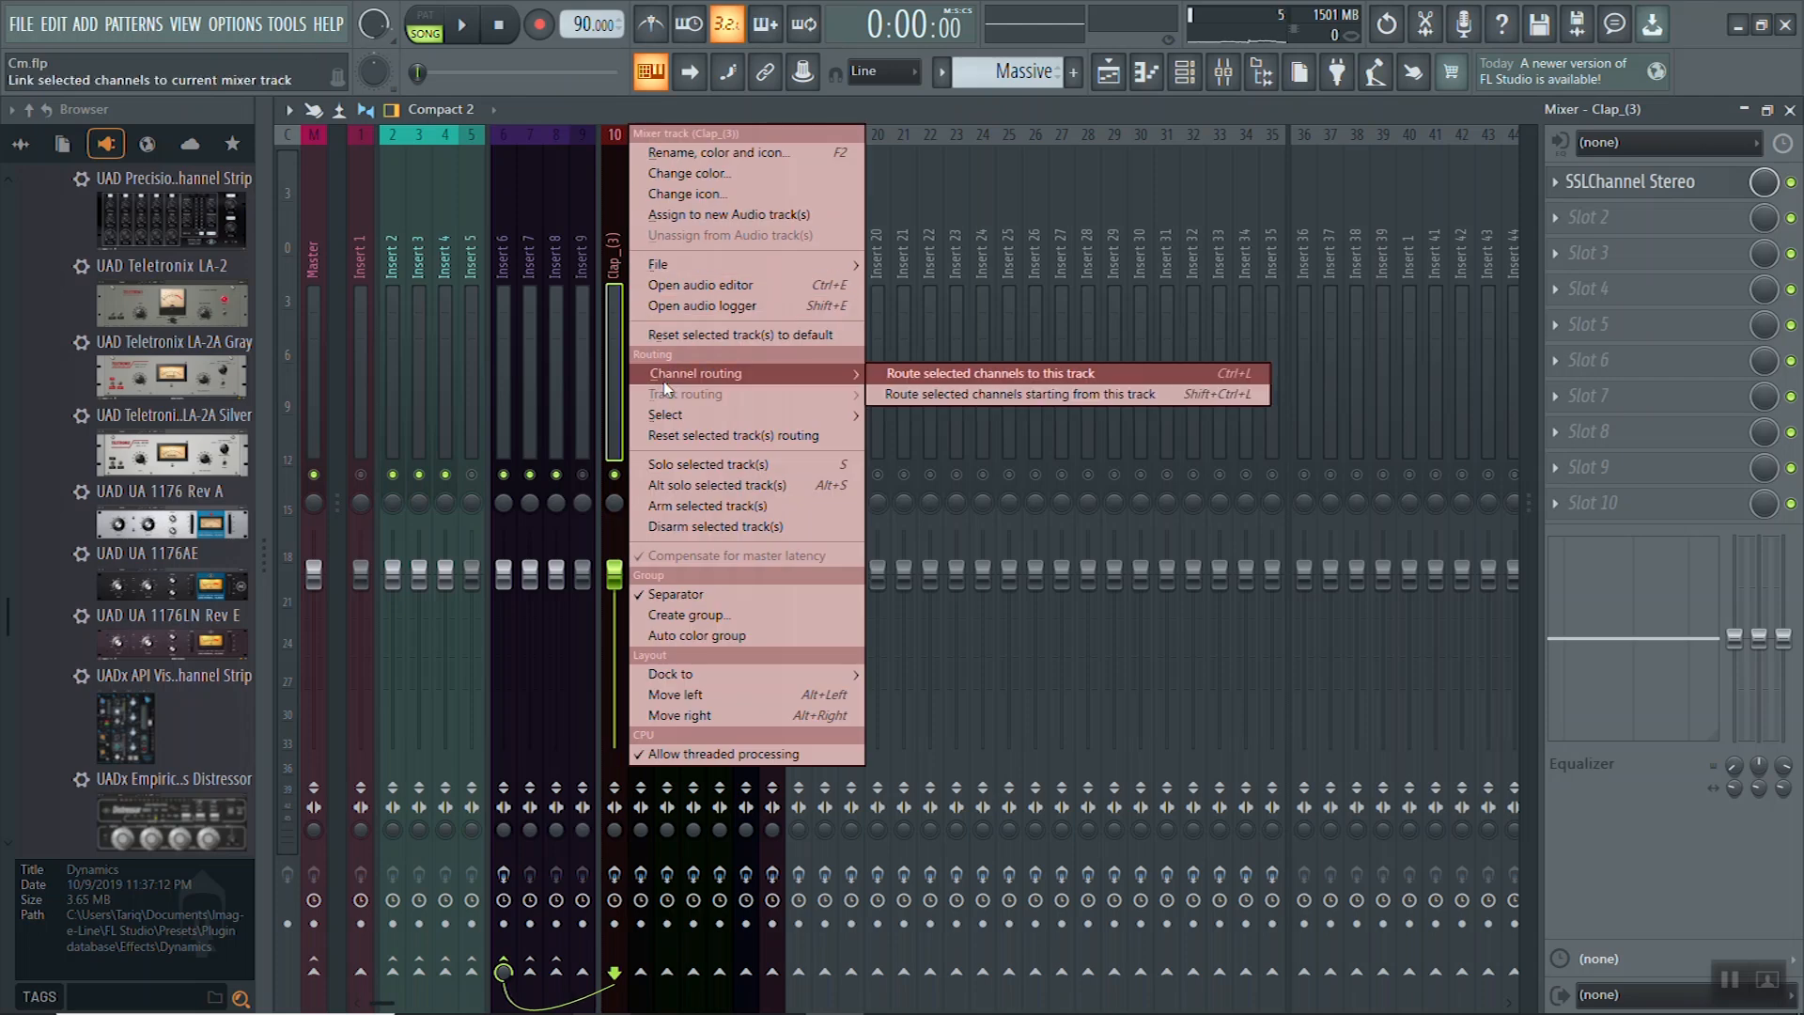
click(922, 396)
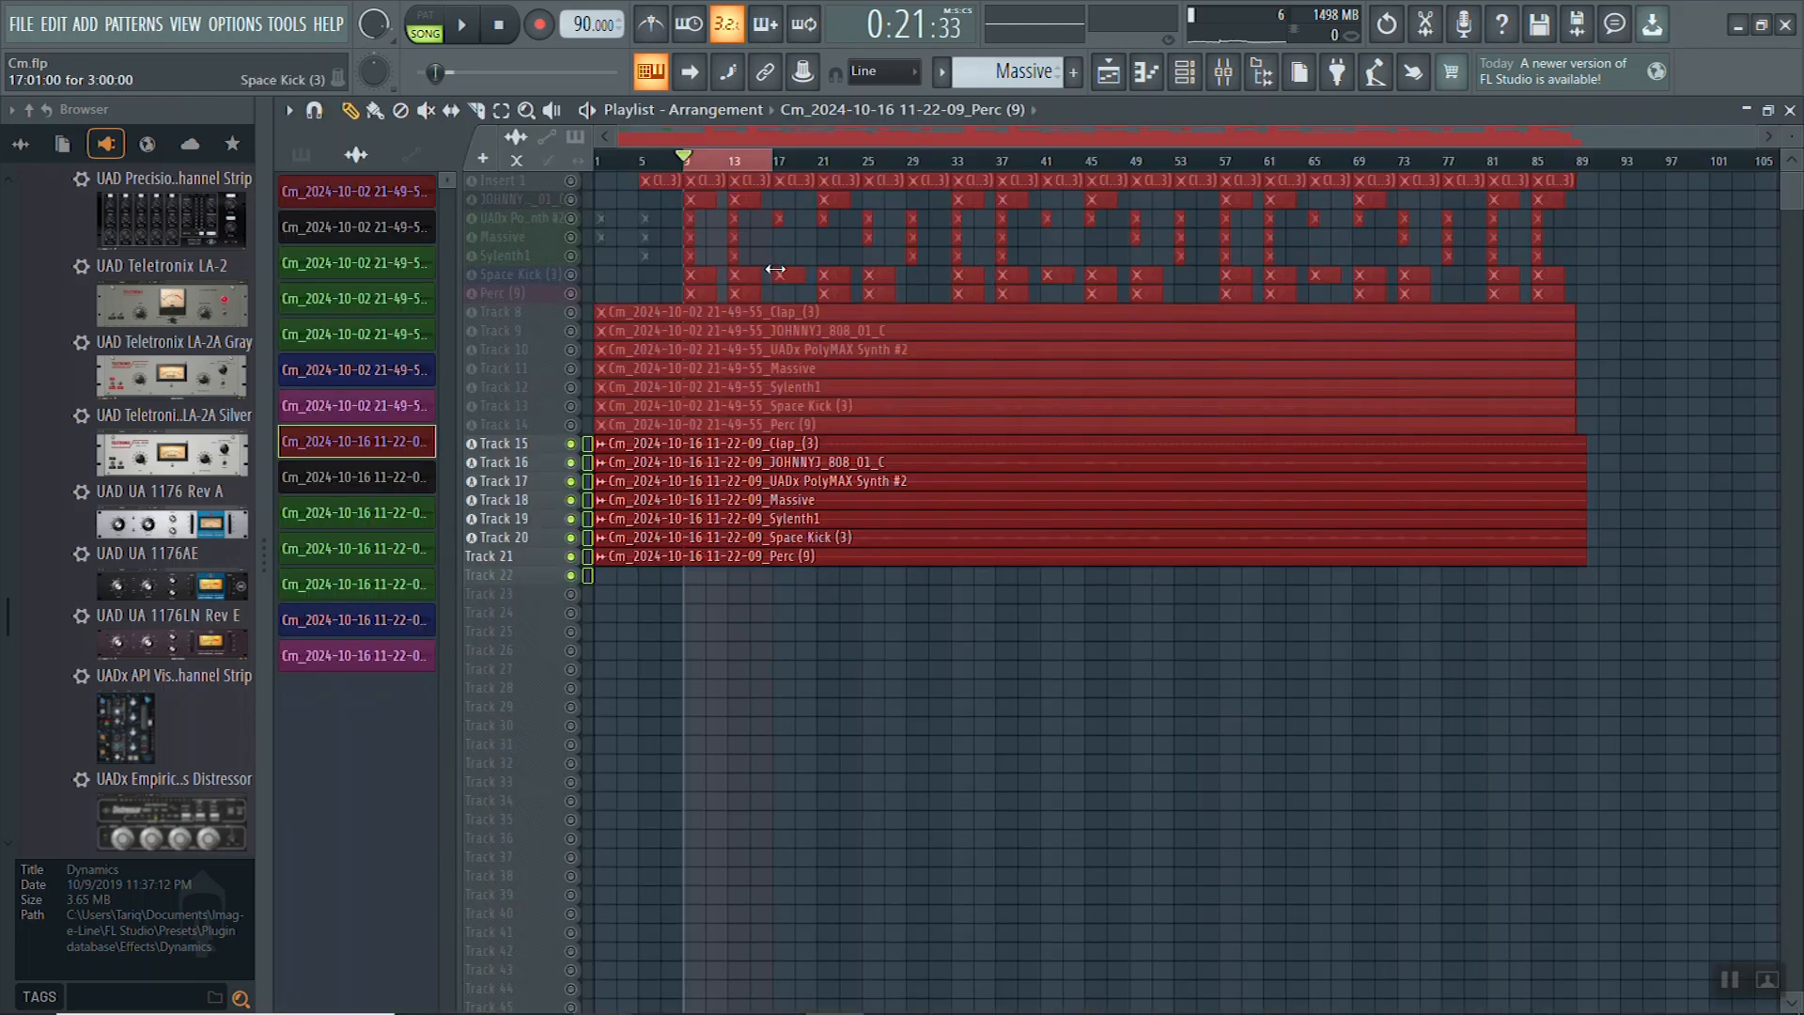
Play back the rendered audio clips and check their signal on the mixer tracks
key(space)
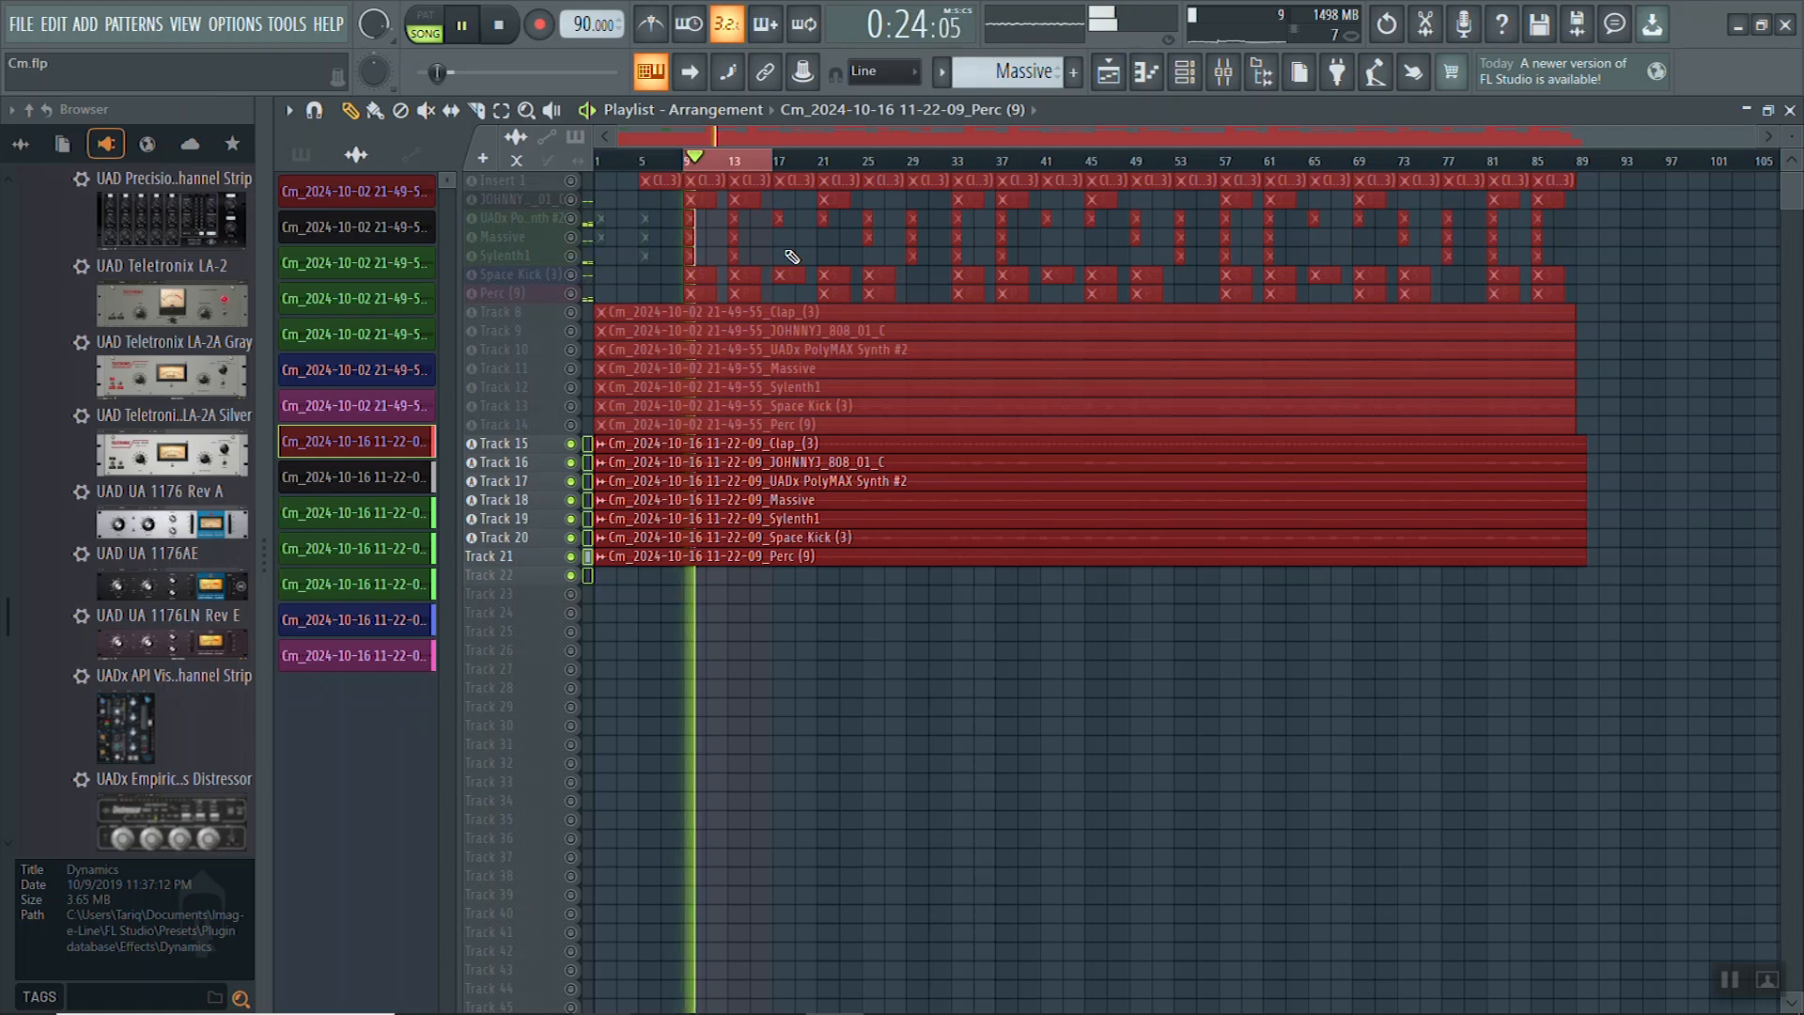
click(1222, 79)
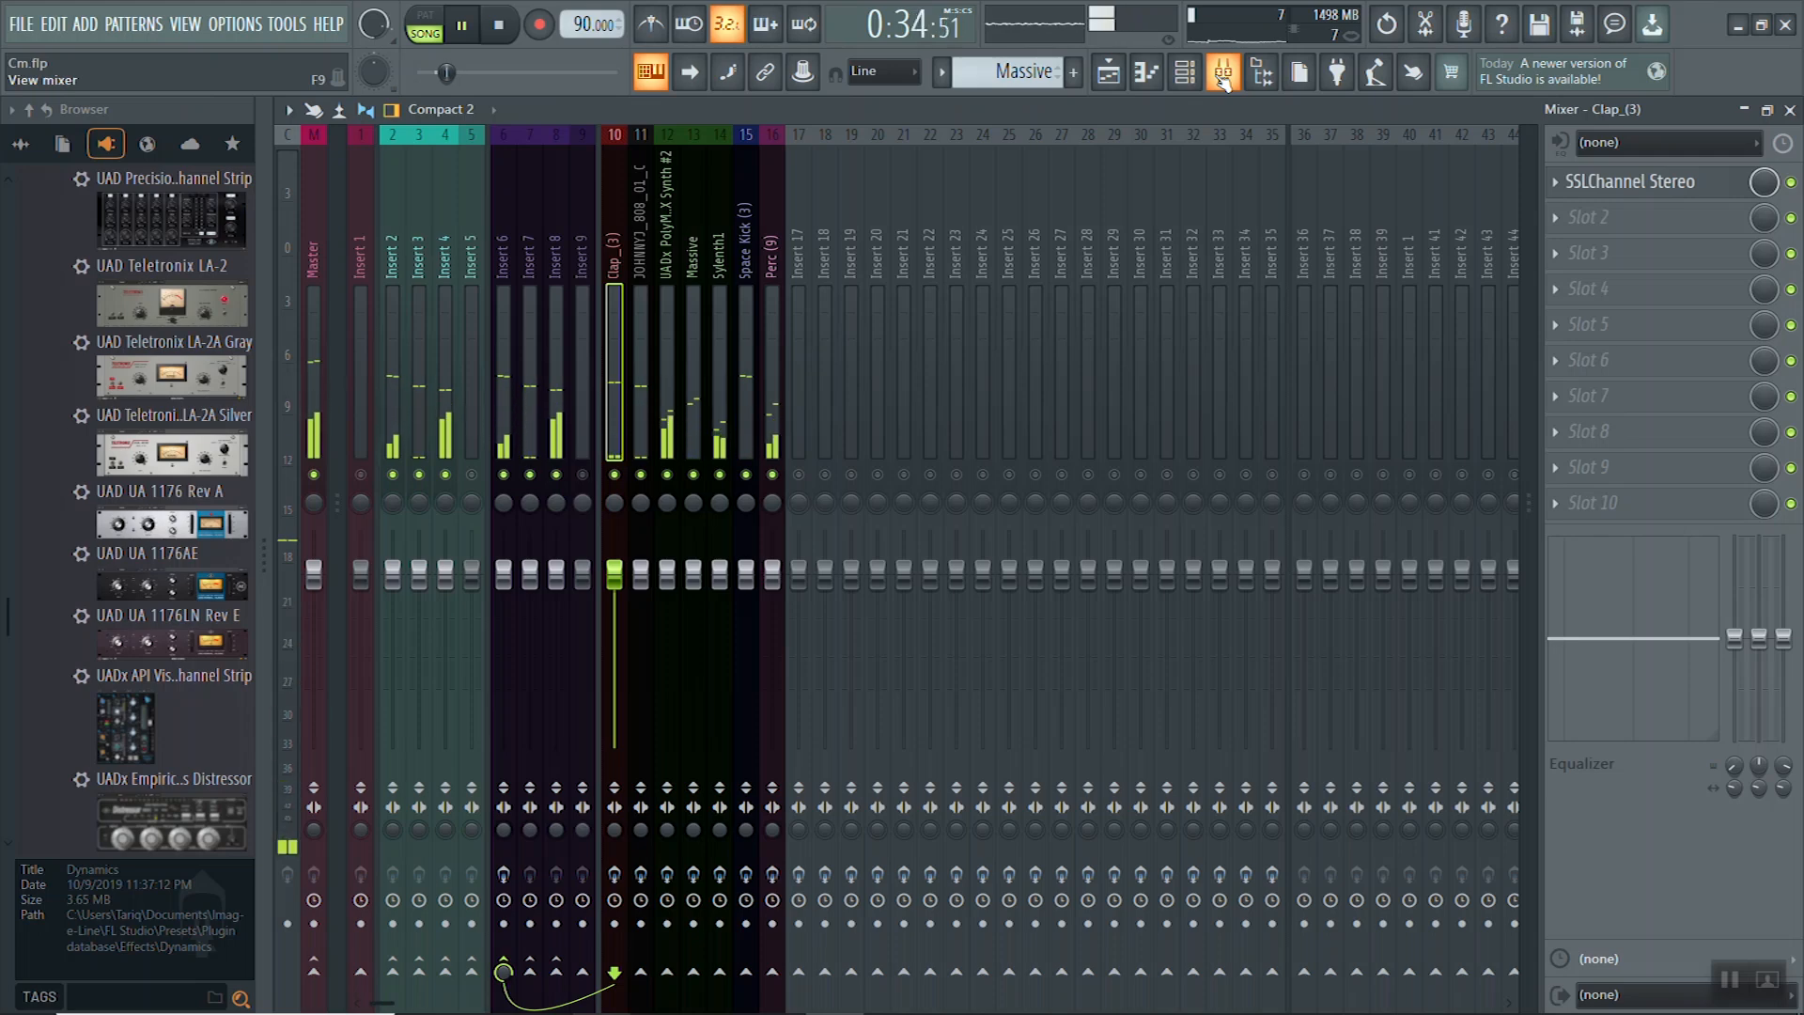
key(space)
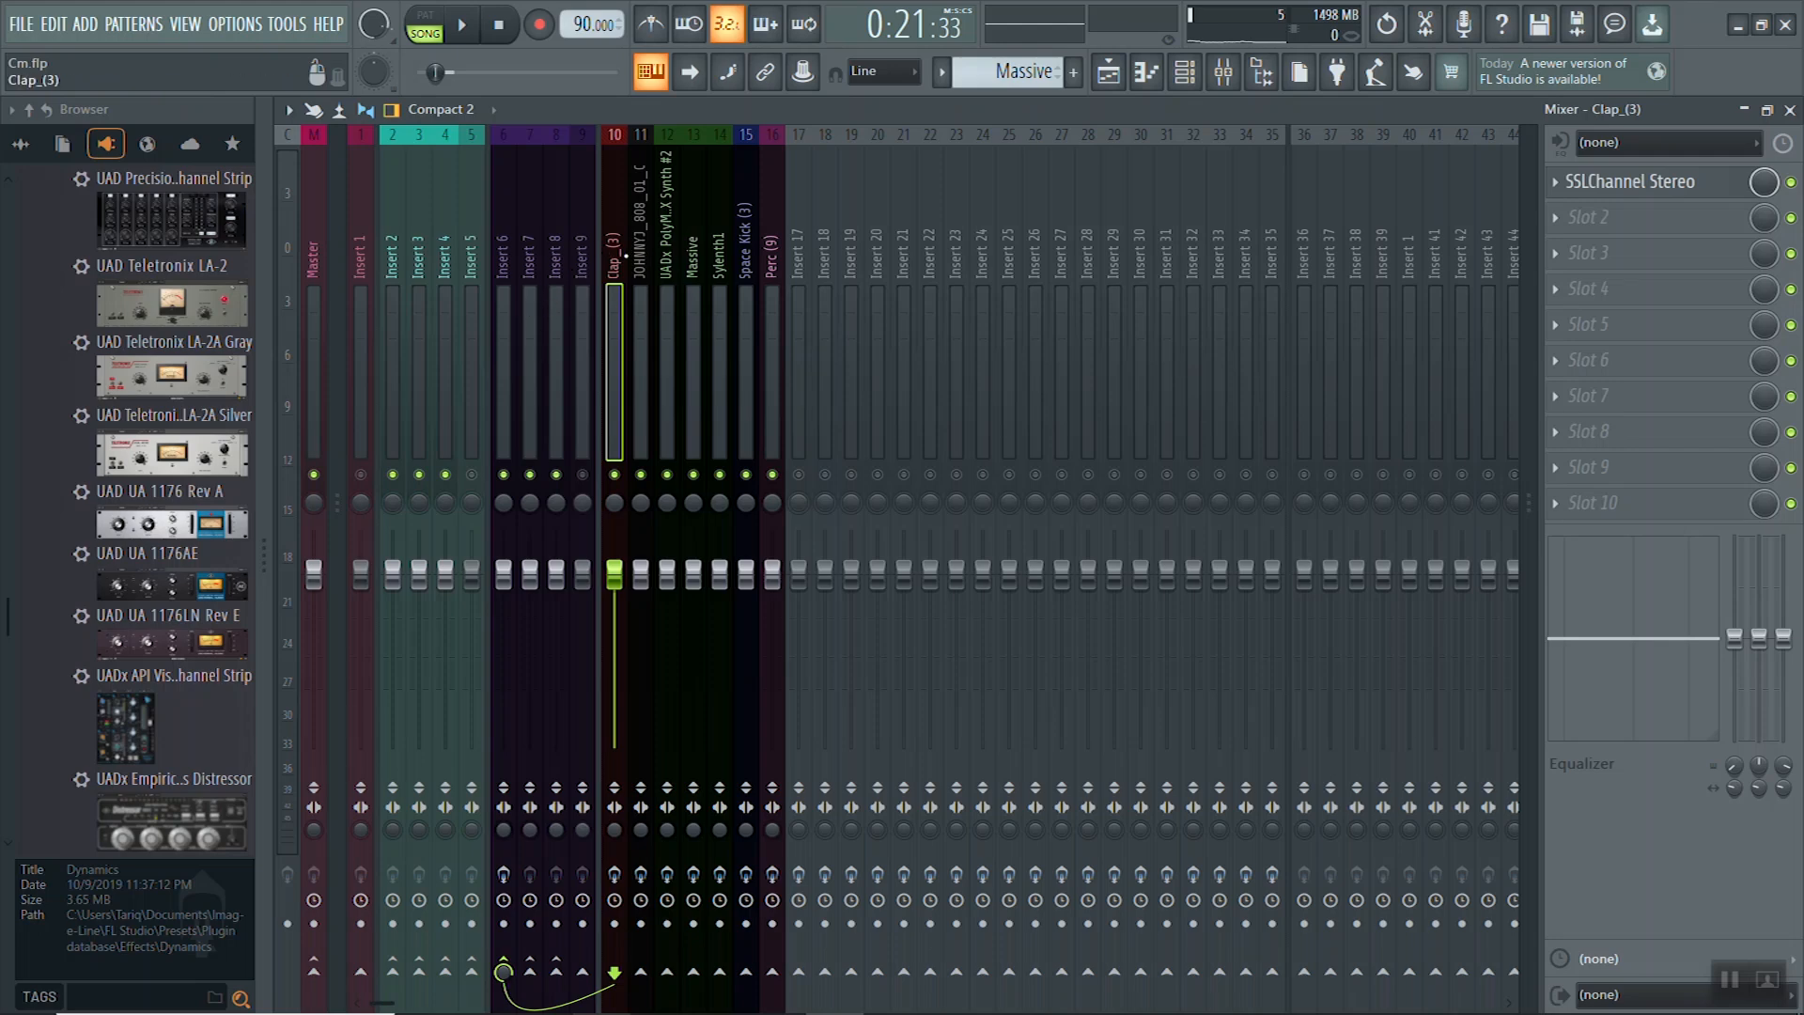
Route the Clap, Space Kick and Perc mixer tracks to Insert 6 only
ctrl+click(746, 263)
ctrl+click(772, 263)
ctrl+click(799, 268)
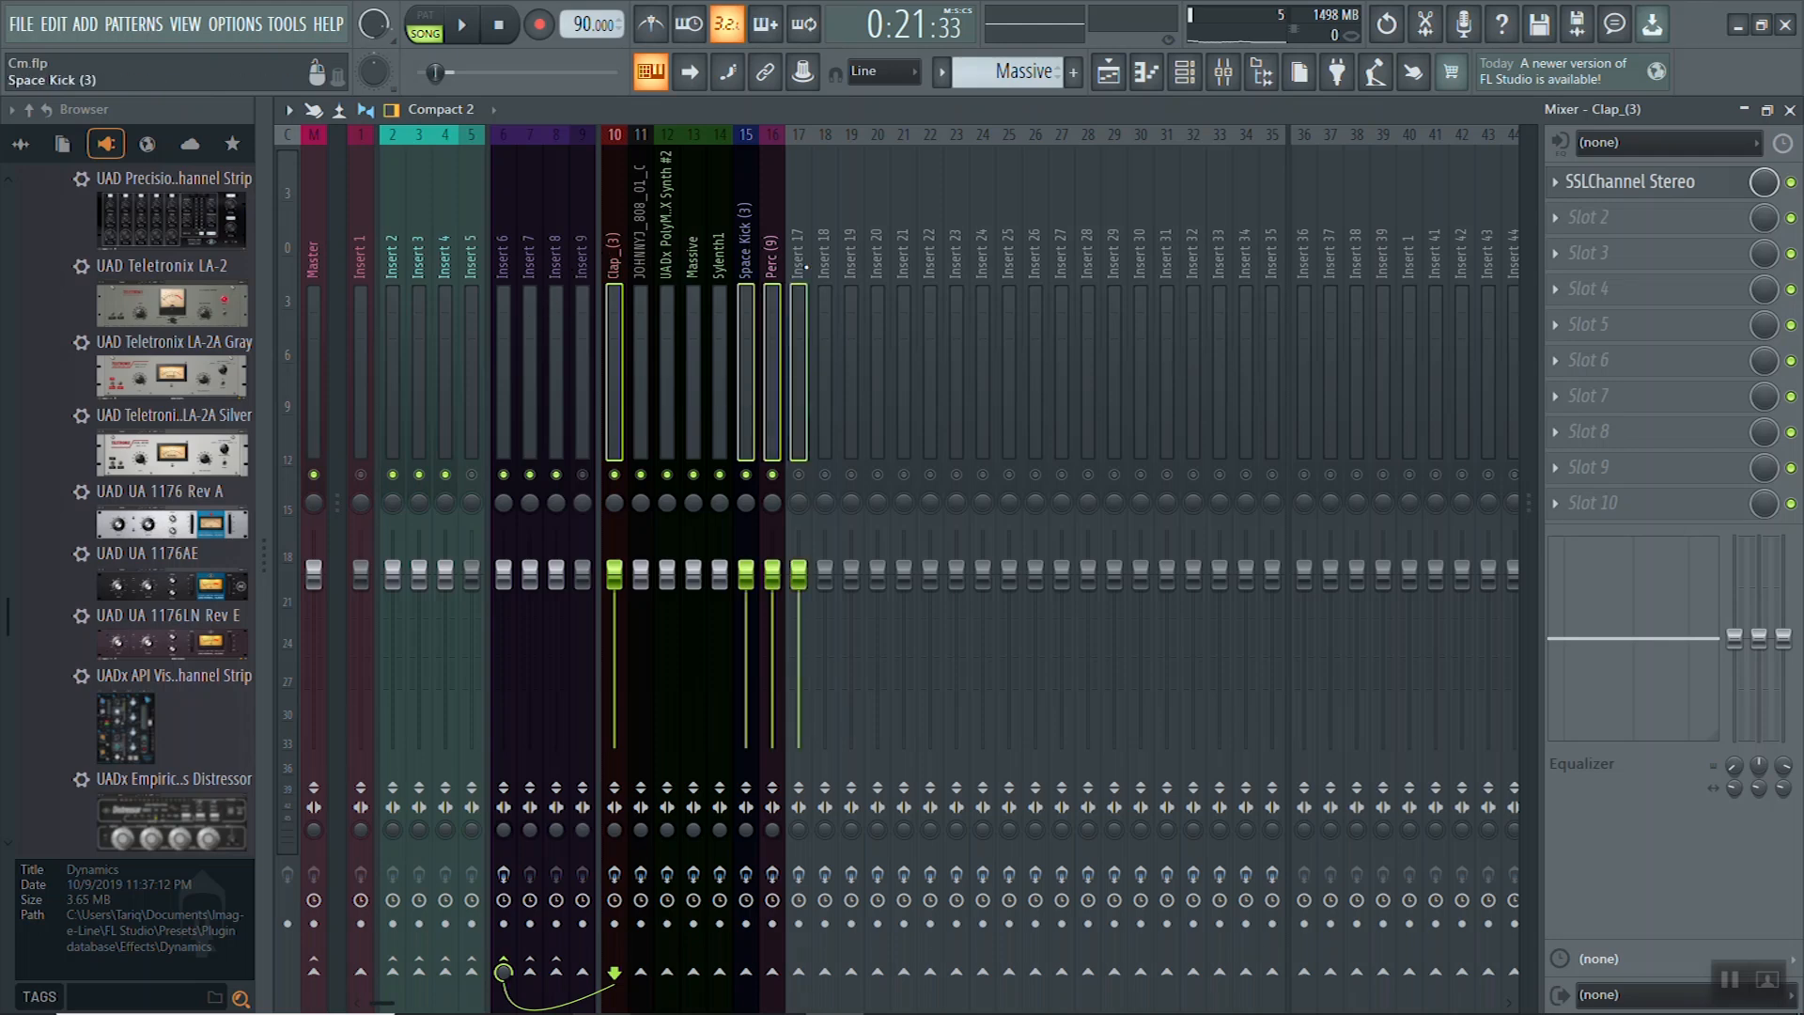
ctrl+click(799, 271)
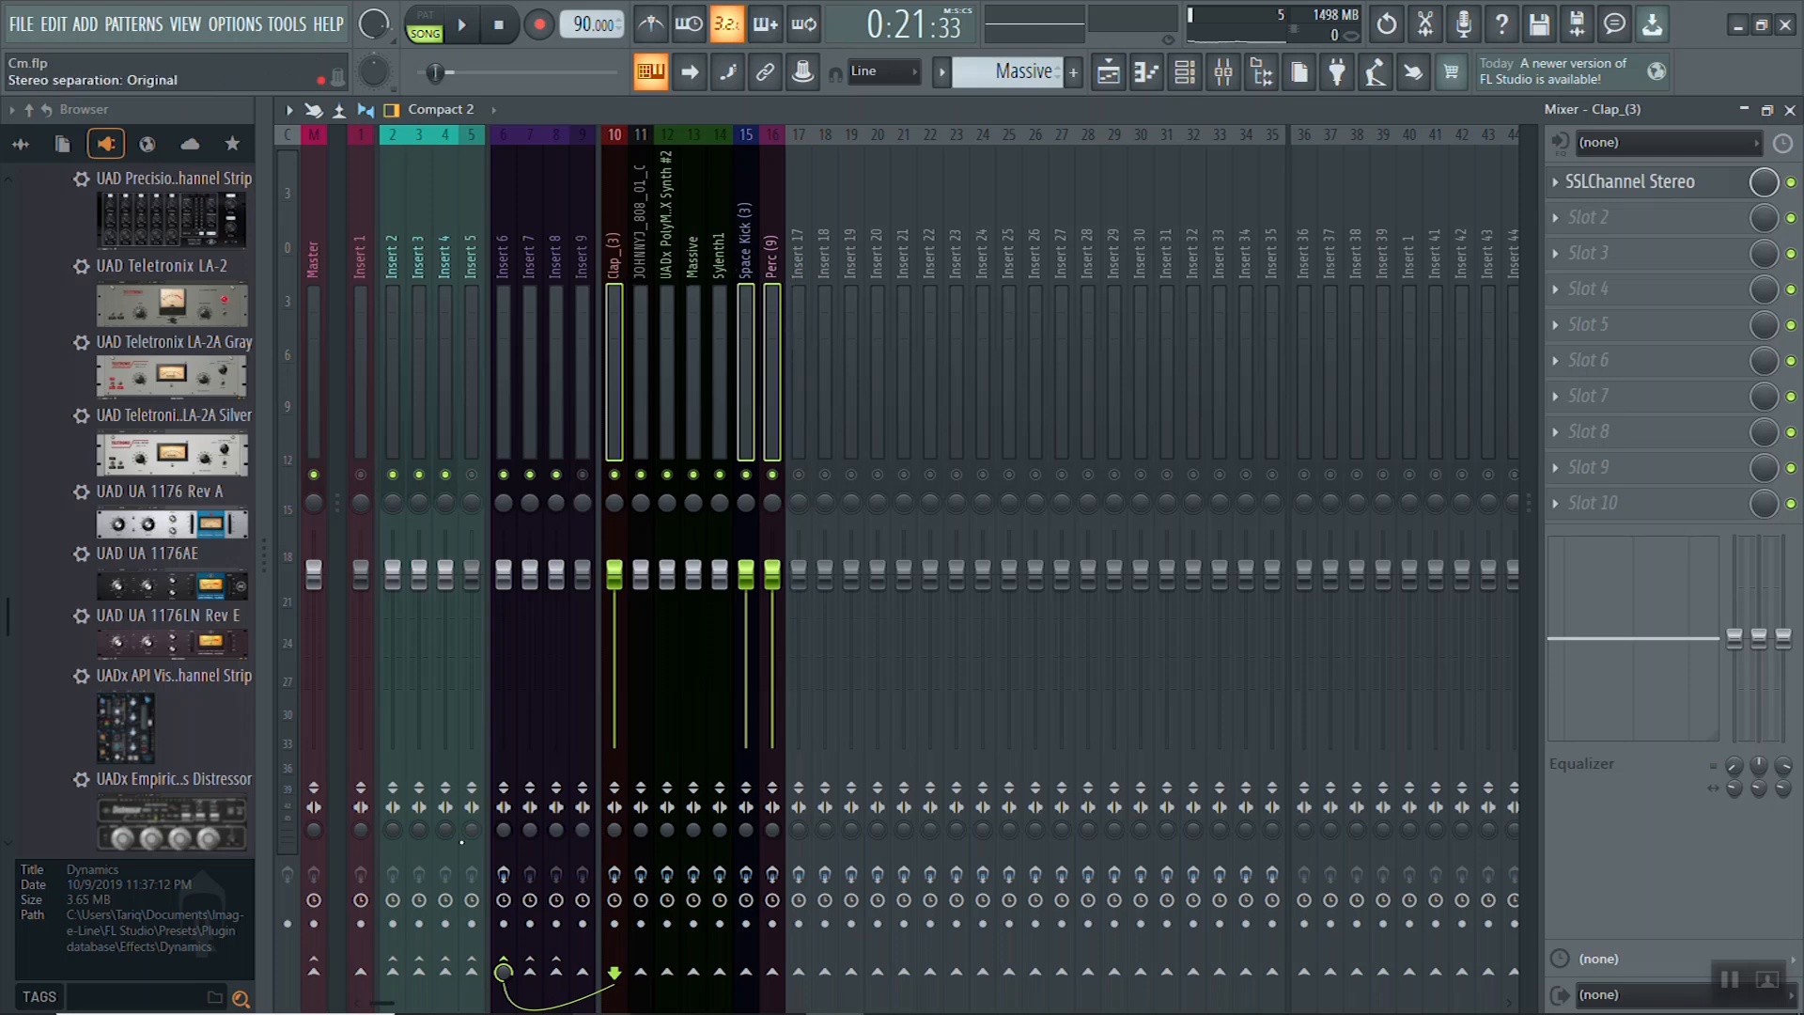
right_click(505, 962)
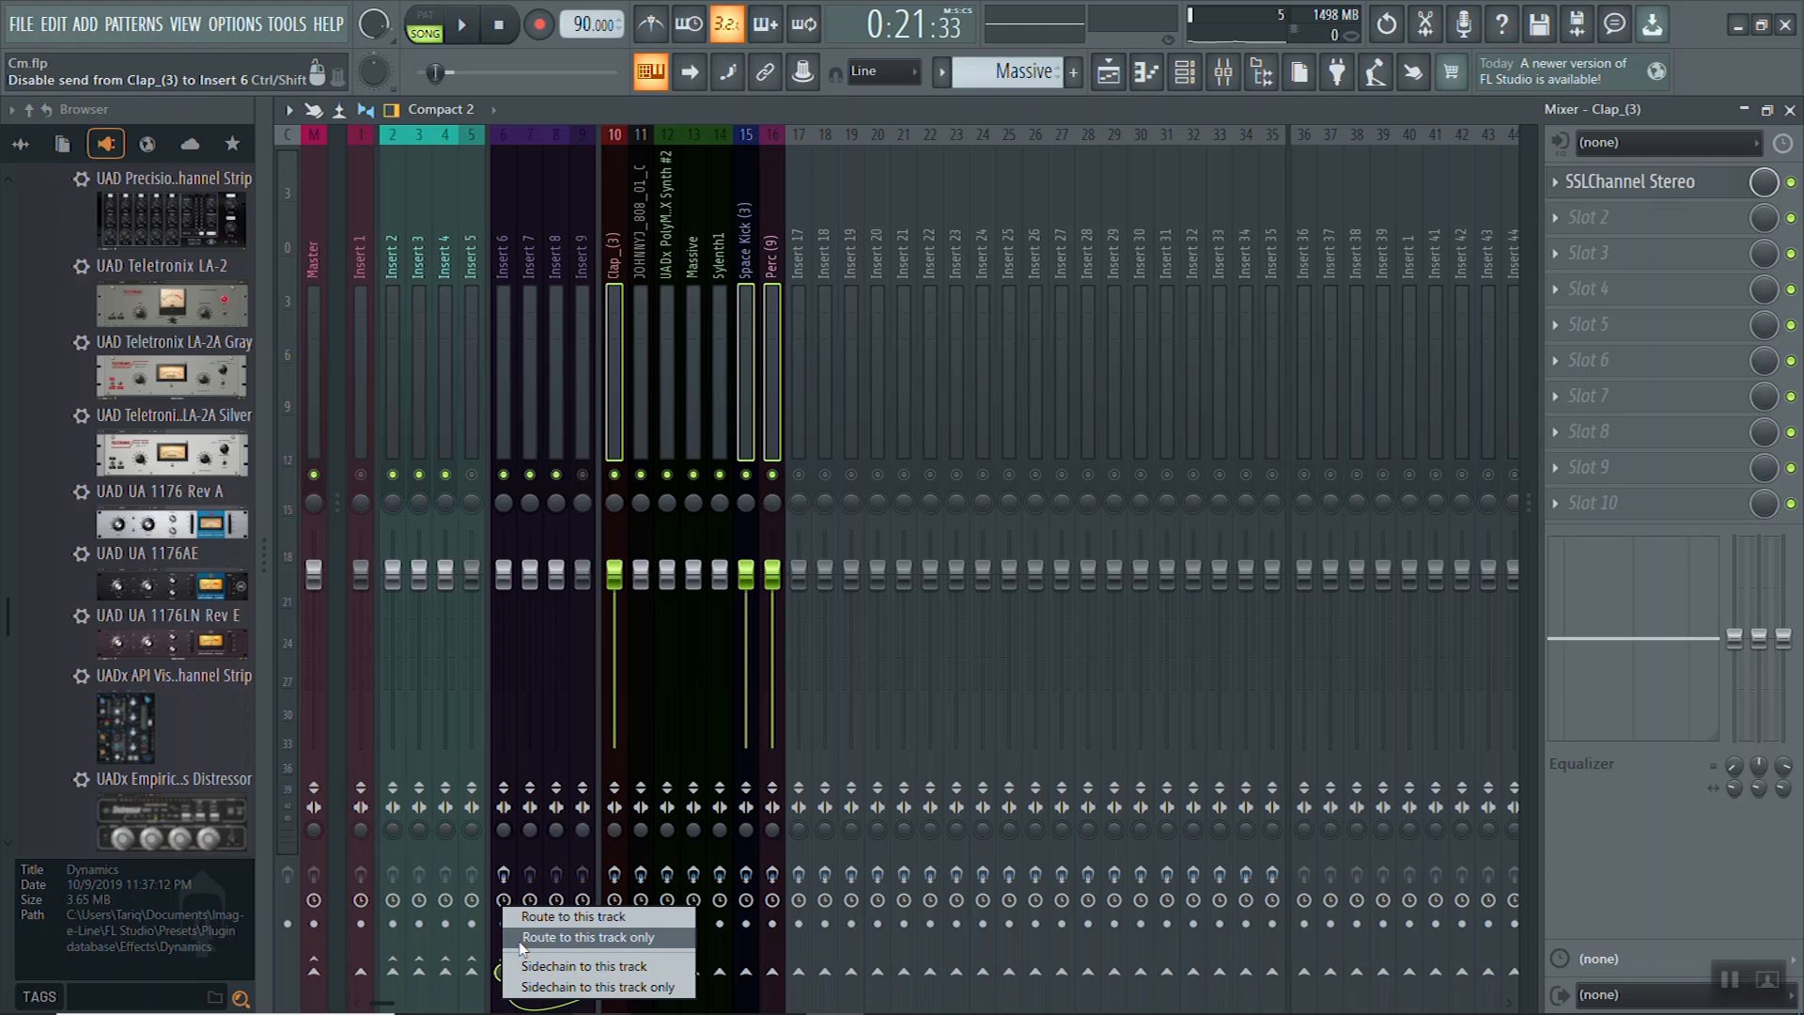
click(534, 938)
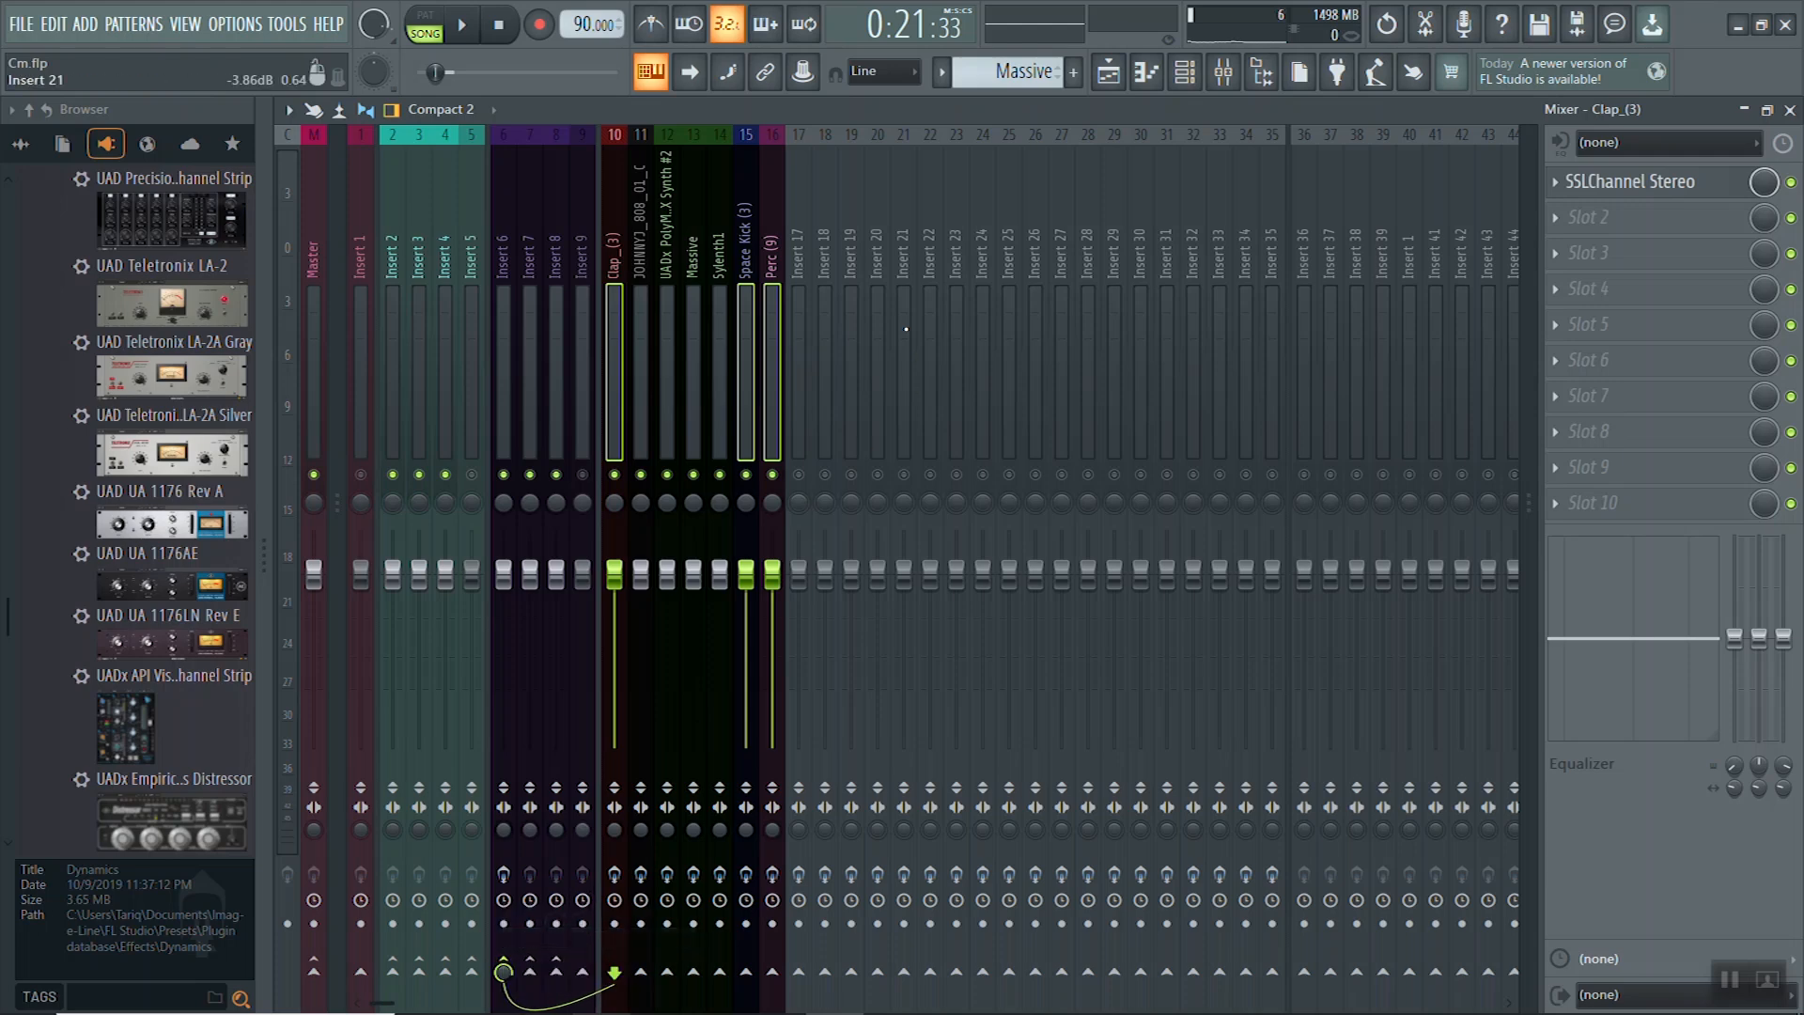
Route the 808 mixer track to Insert 7 only
click(639, 252)
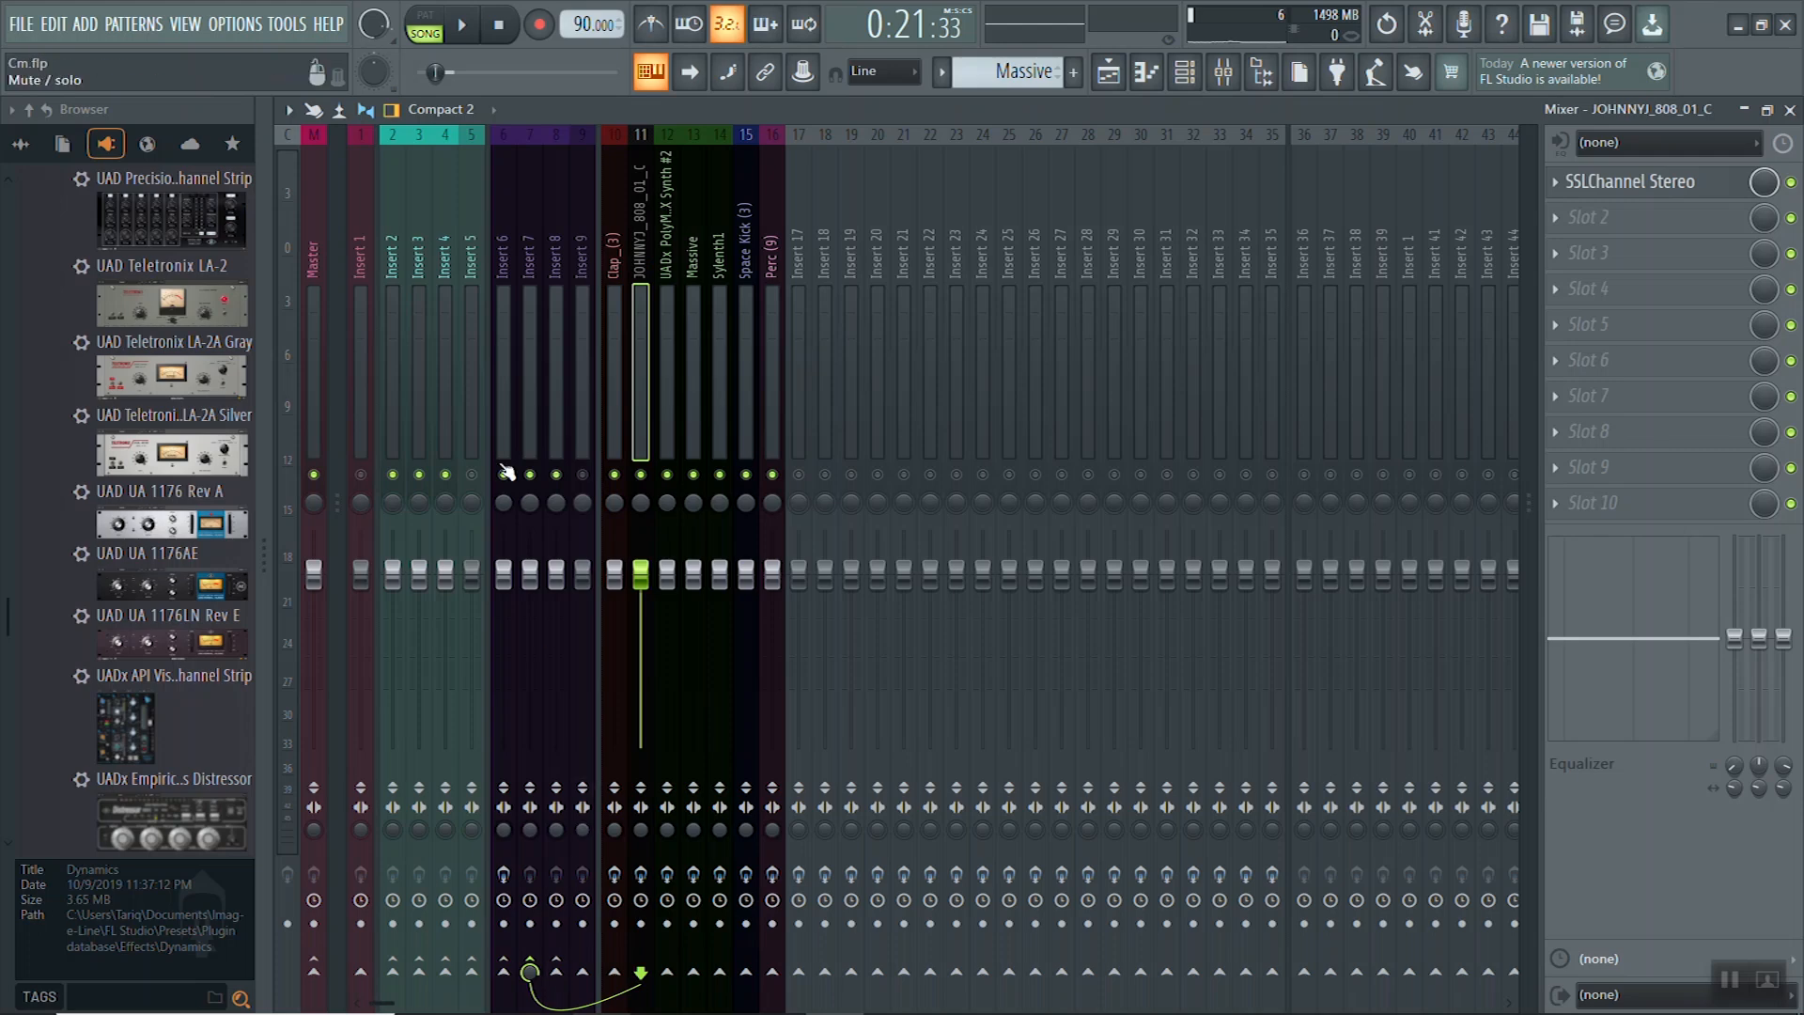
right_click(533, 970)
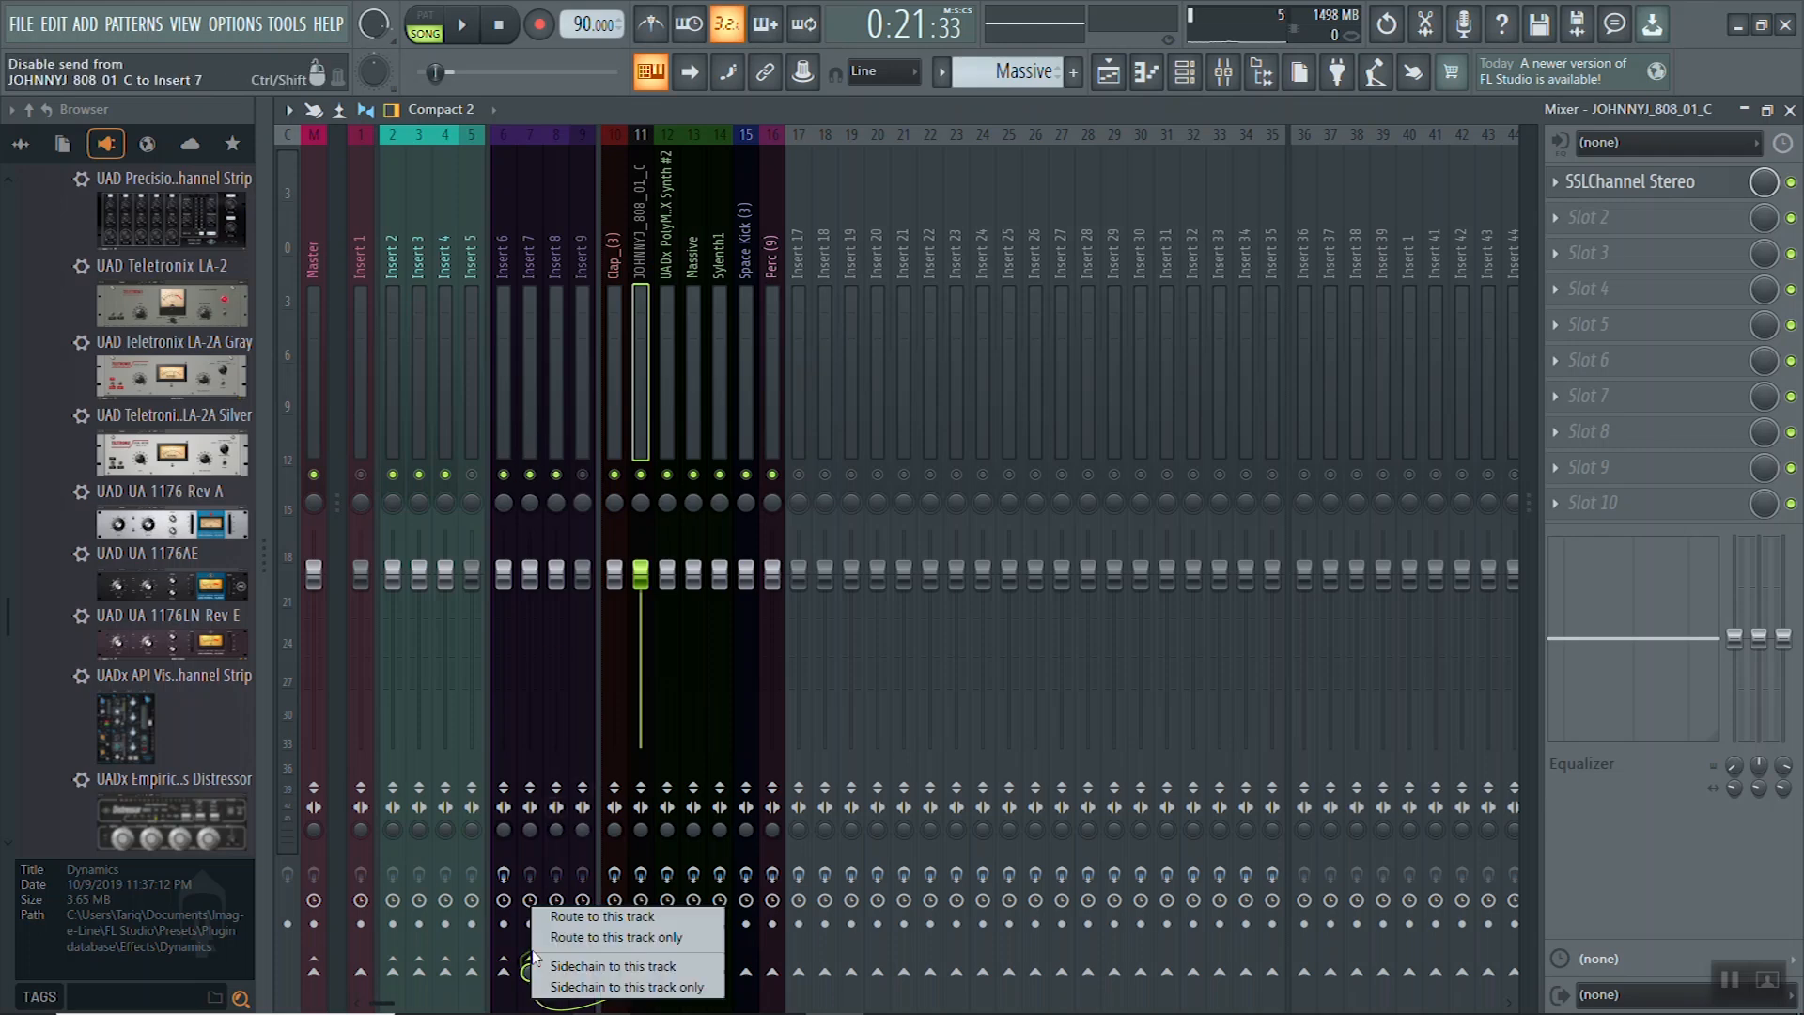
click(544, 938)
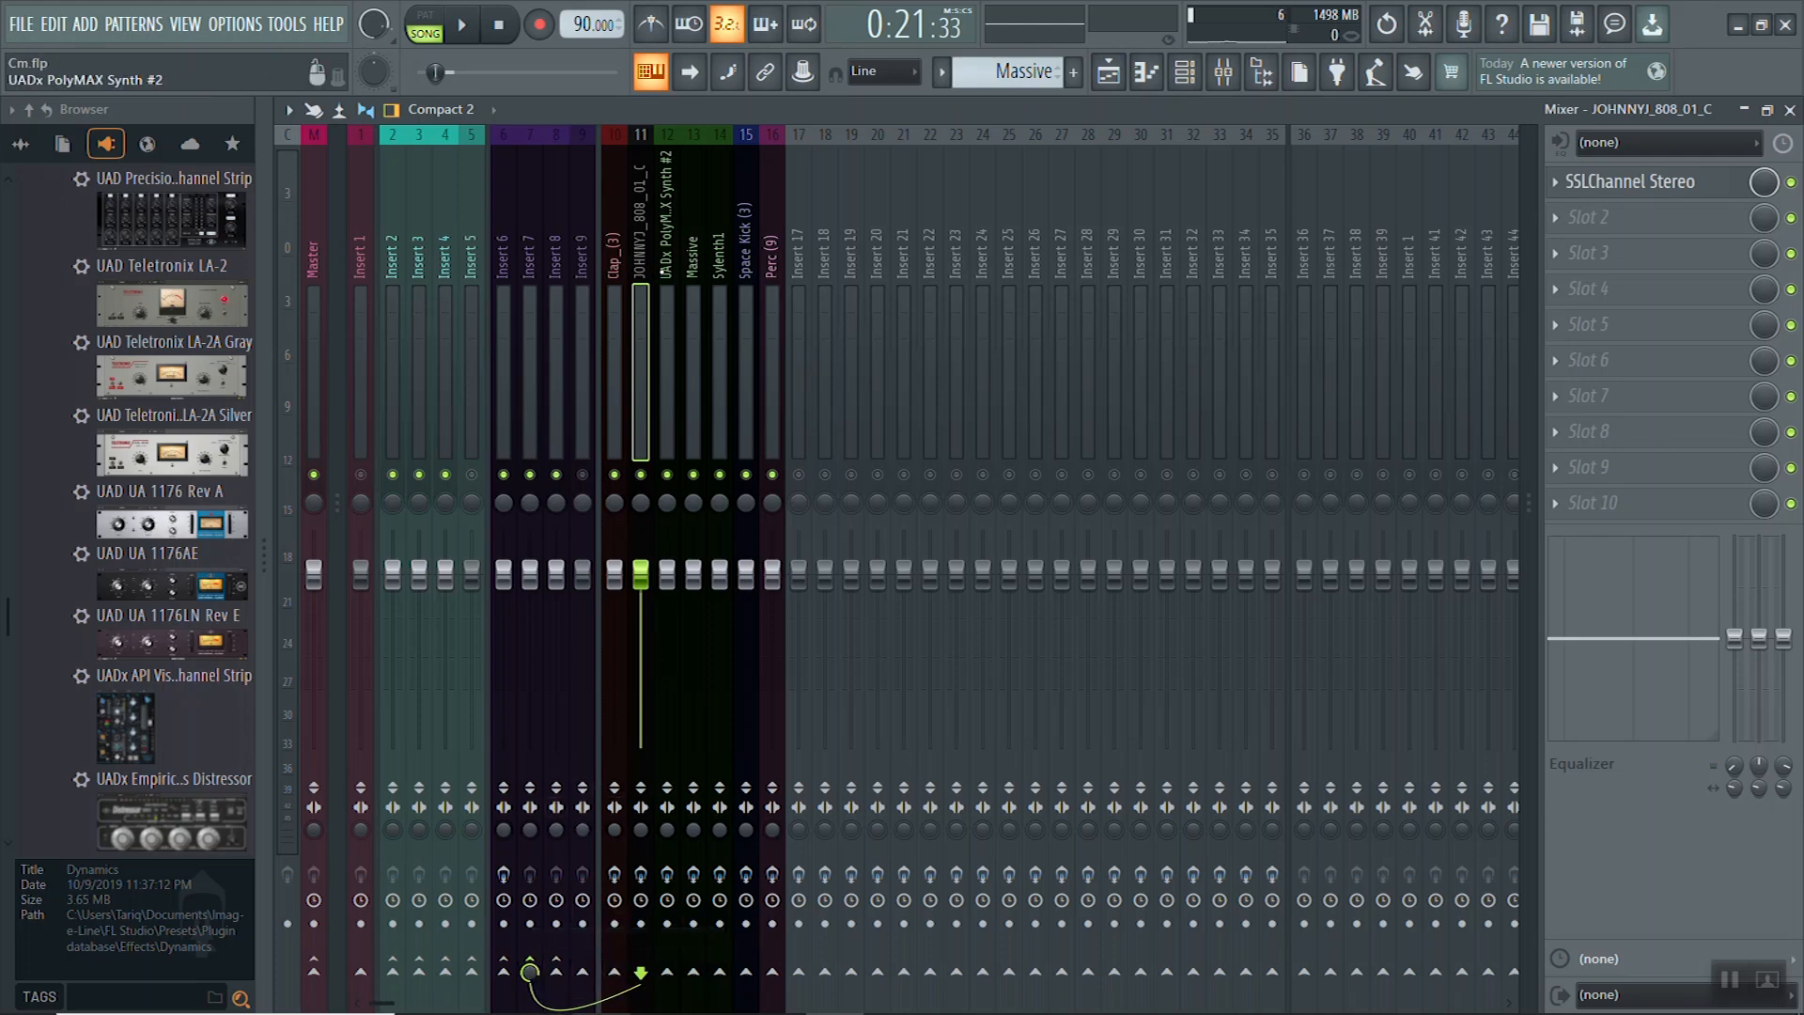
Route the UADx PolyMAX Synth #2, Massive and Sylenth1 tracks to Insert 8 only and start playback
click(665, 289)
drag(691, 286, 713, 285)
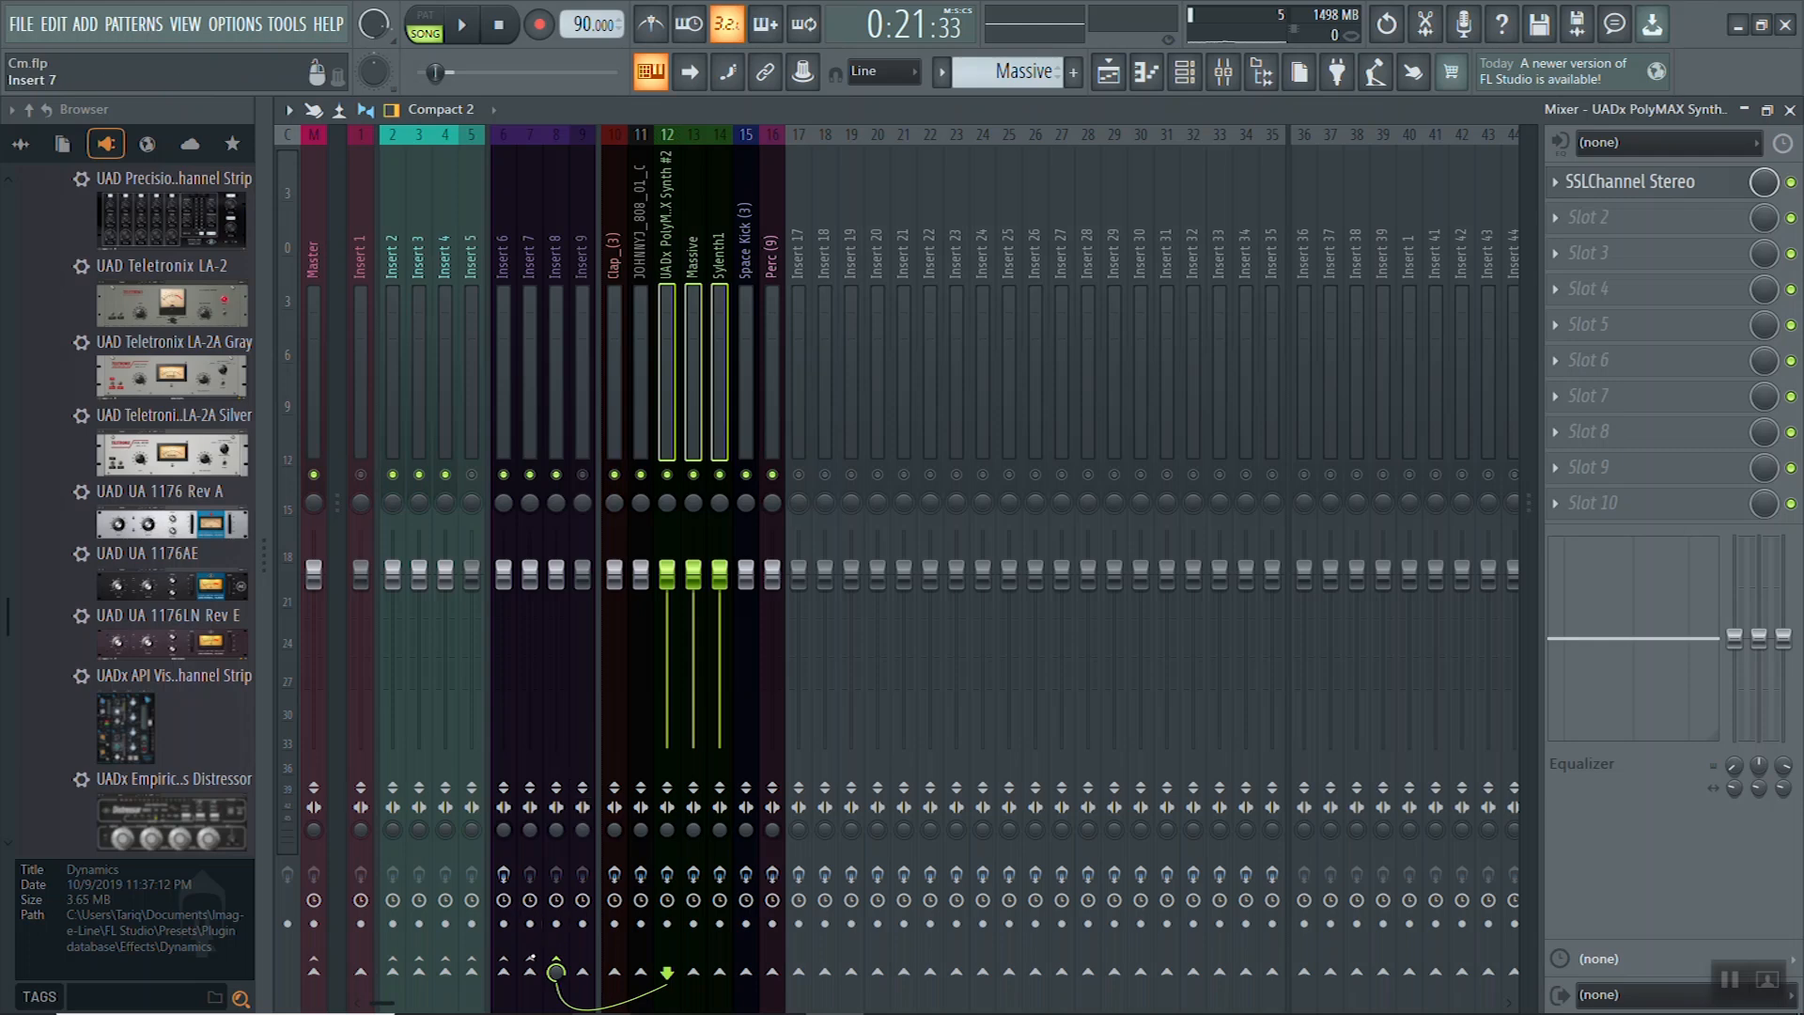
right_click(557, 968)
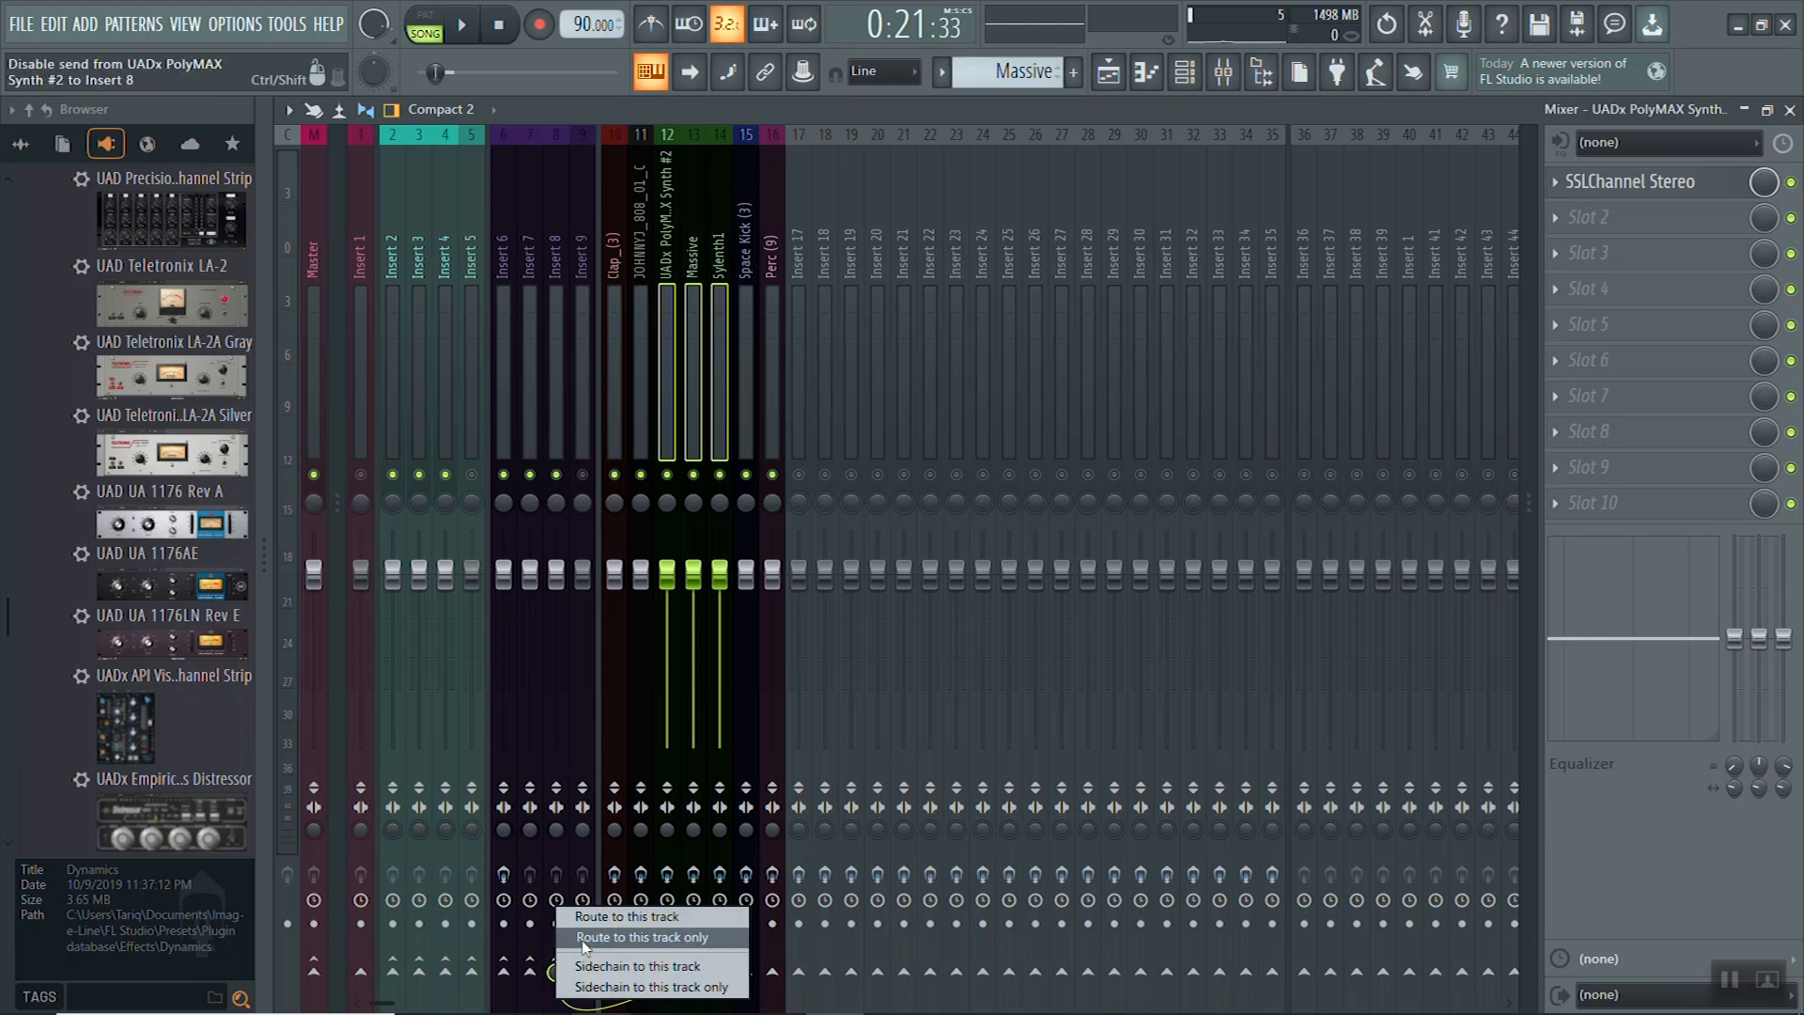
click(581, 937)
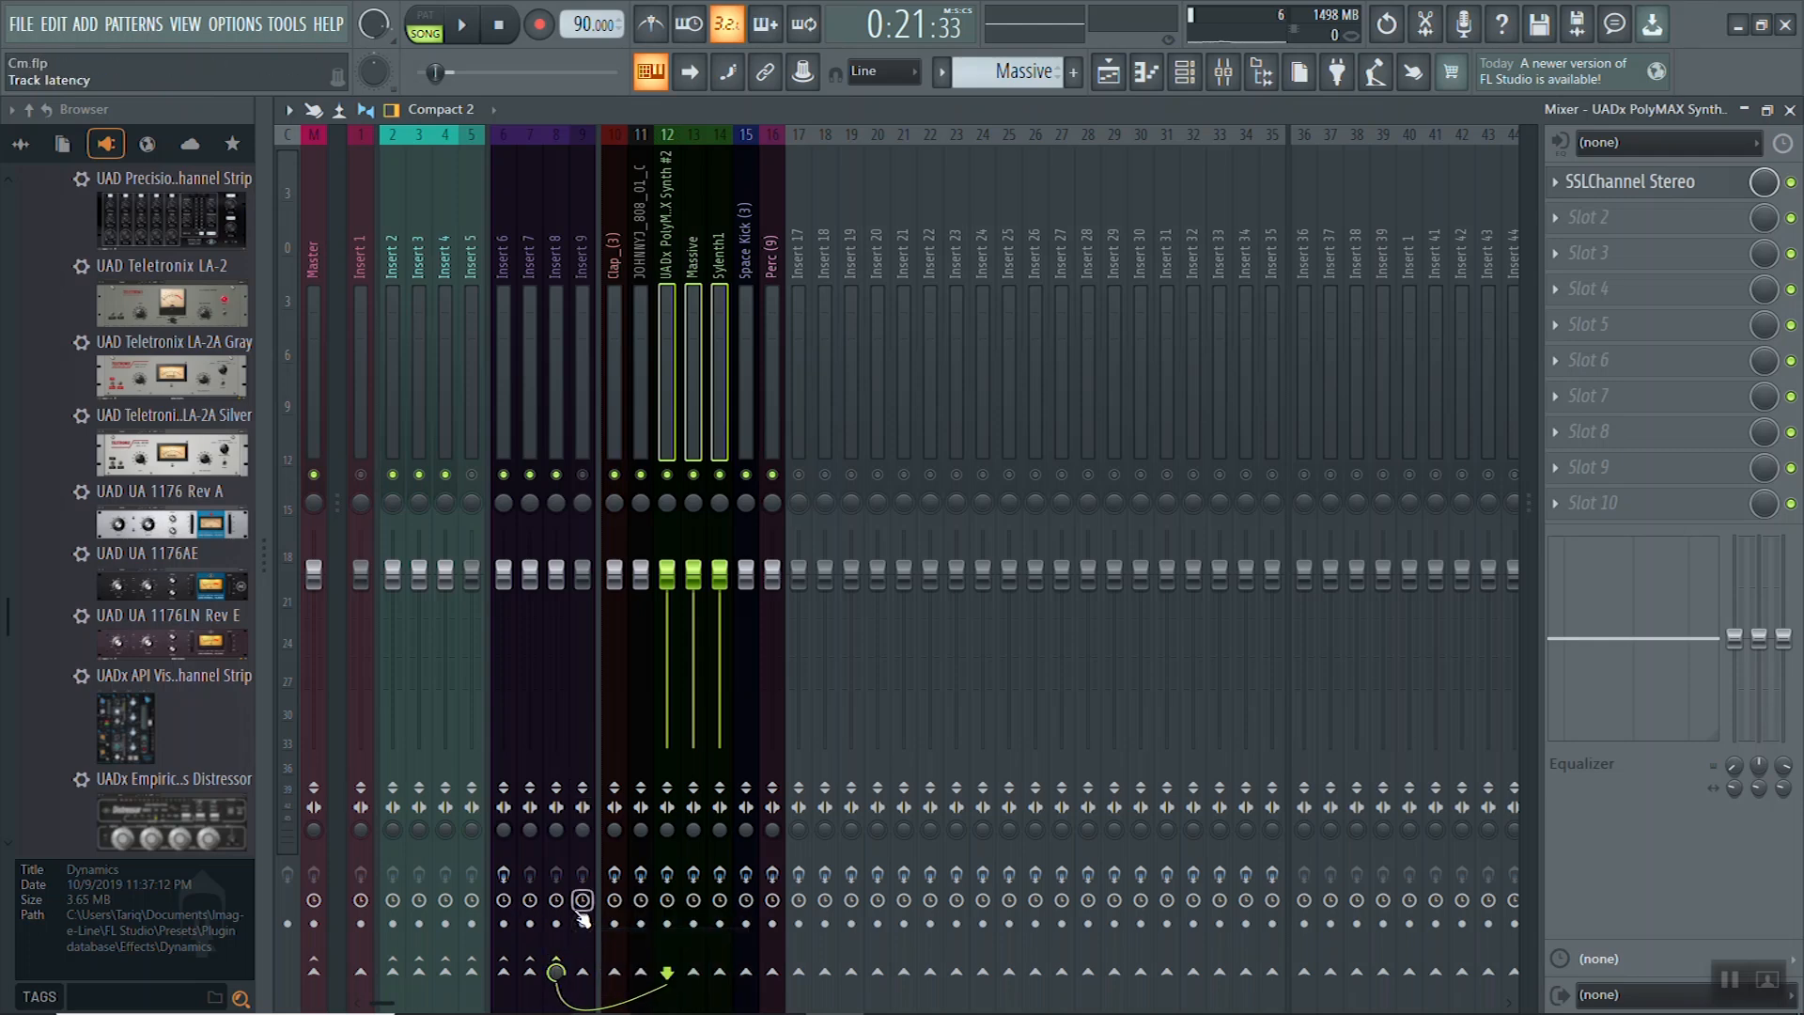
key(space)
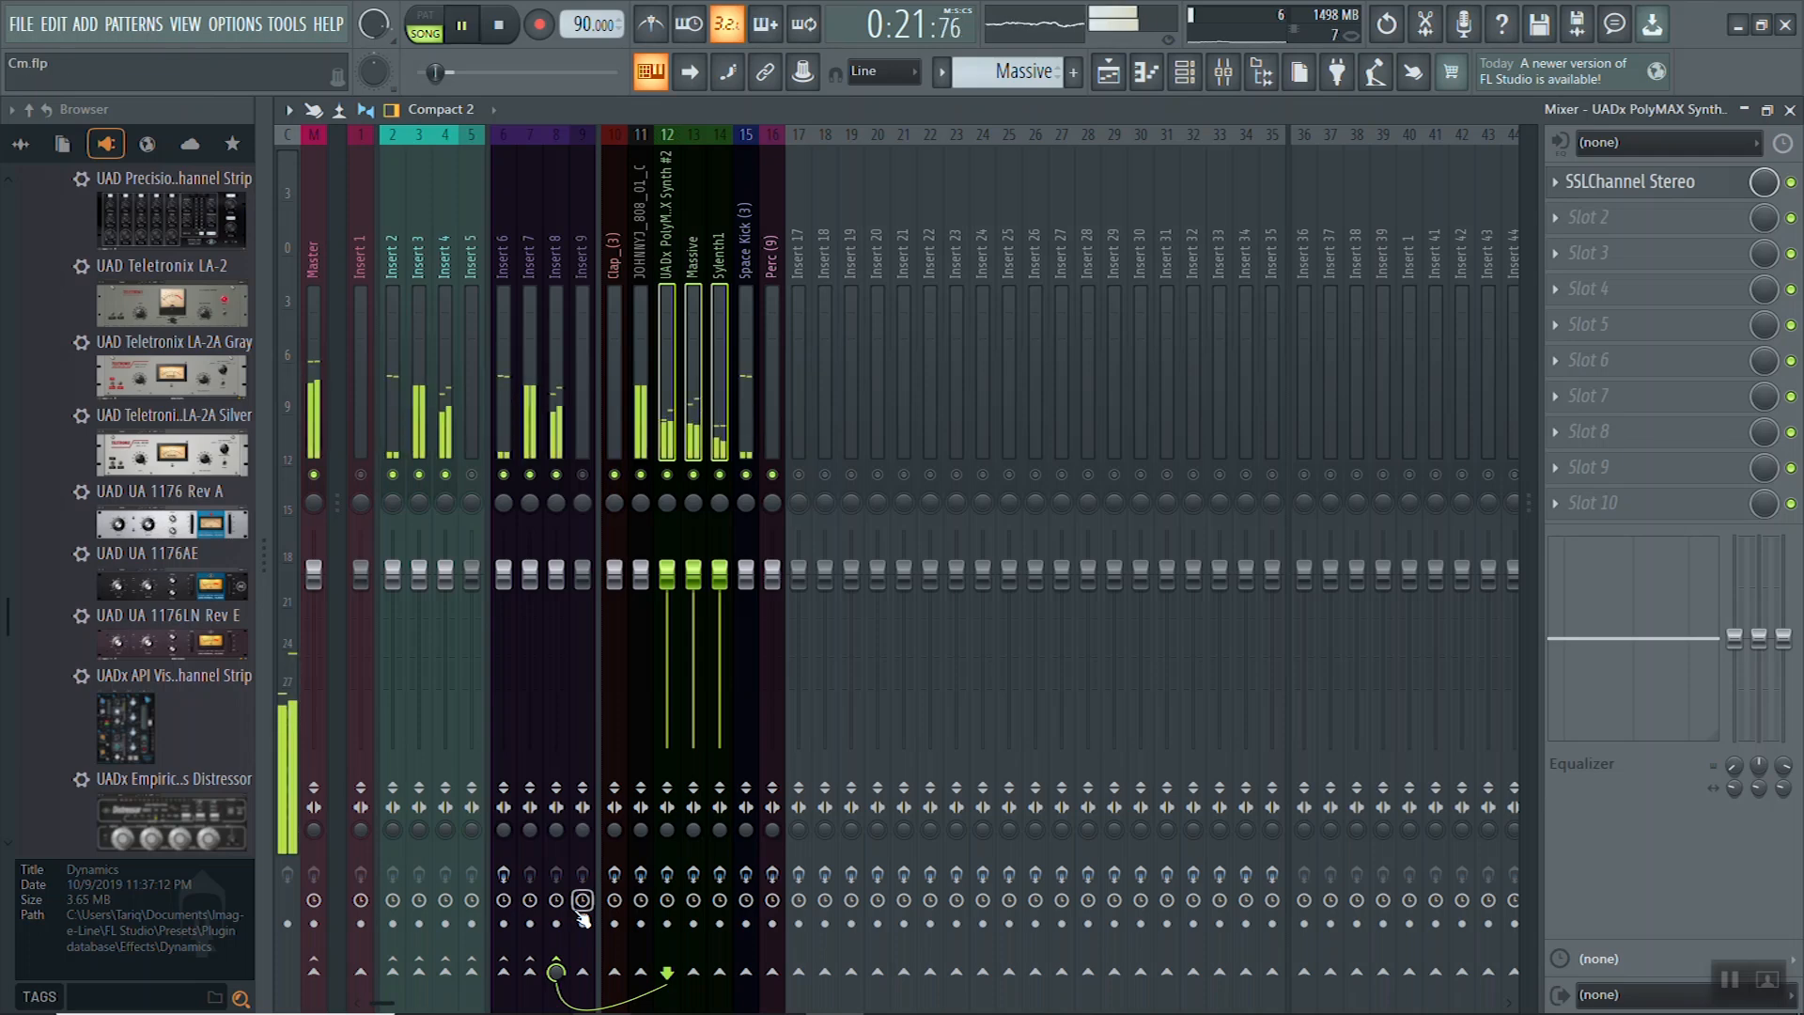
Play back the song and check the signal reaching the Insert 6, 7 and 8 group buses
key(space)
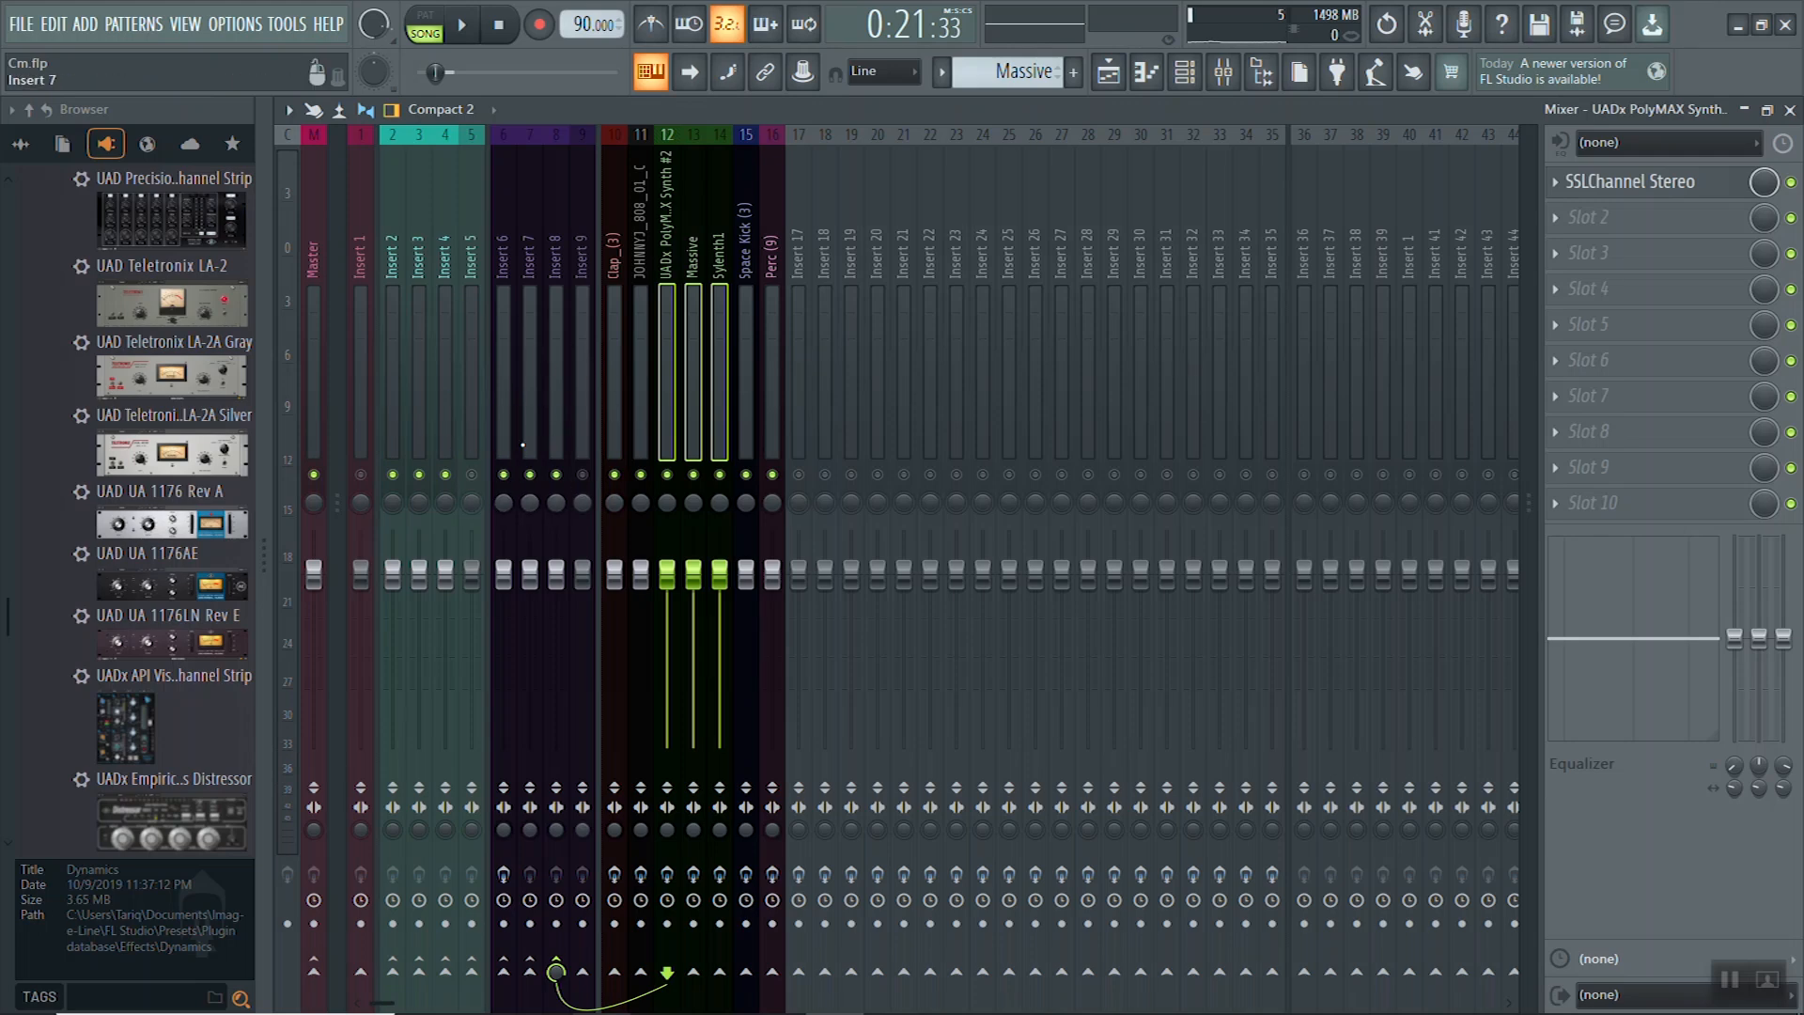
key(space)
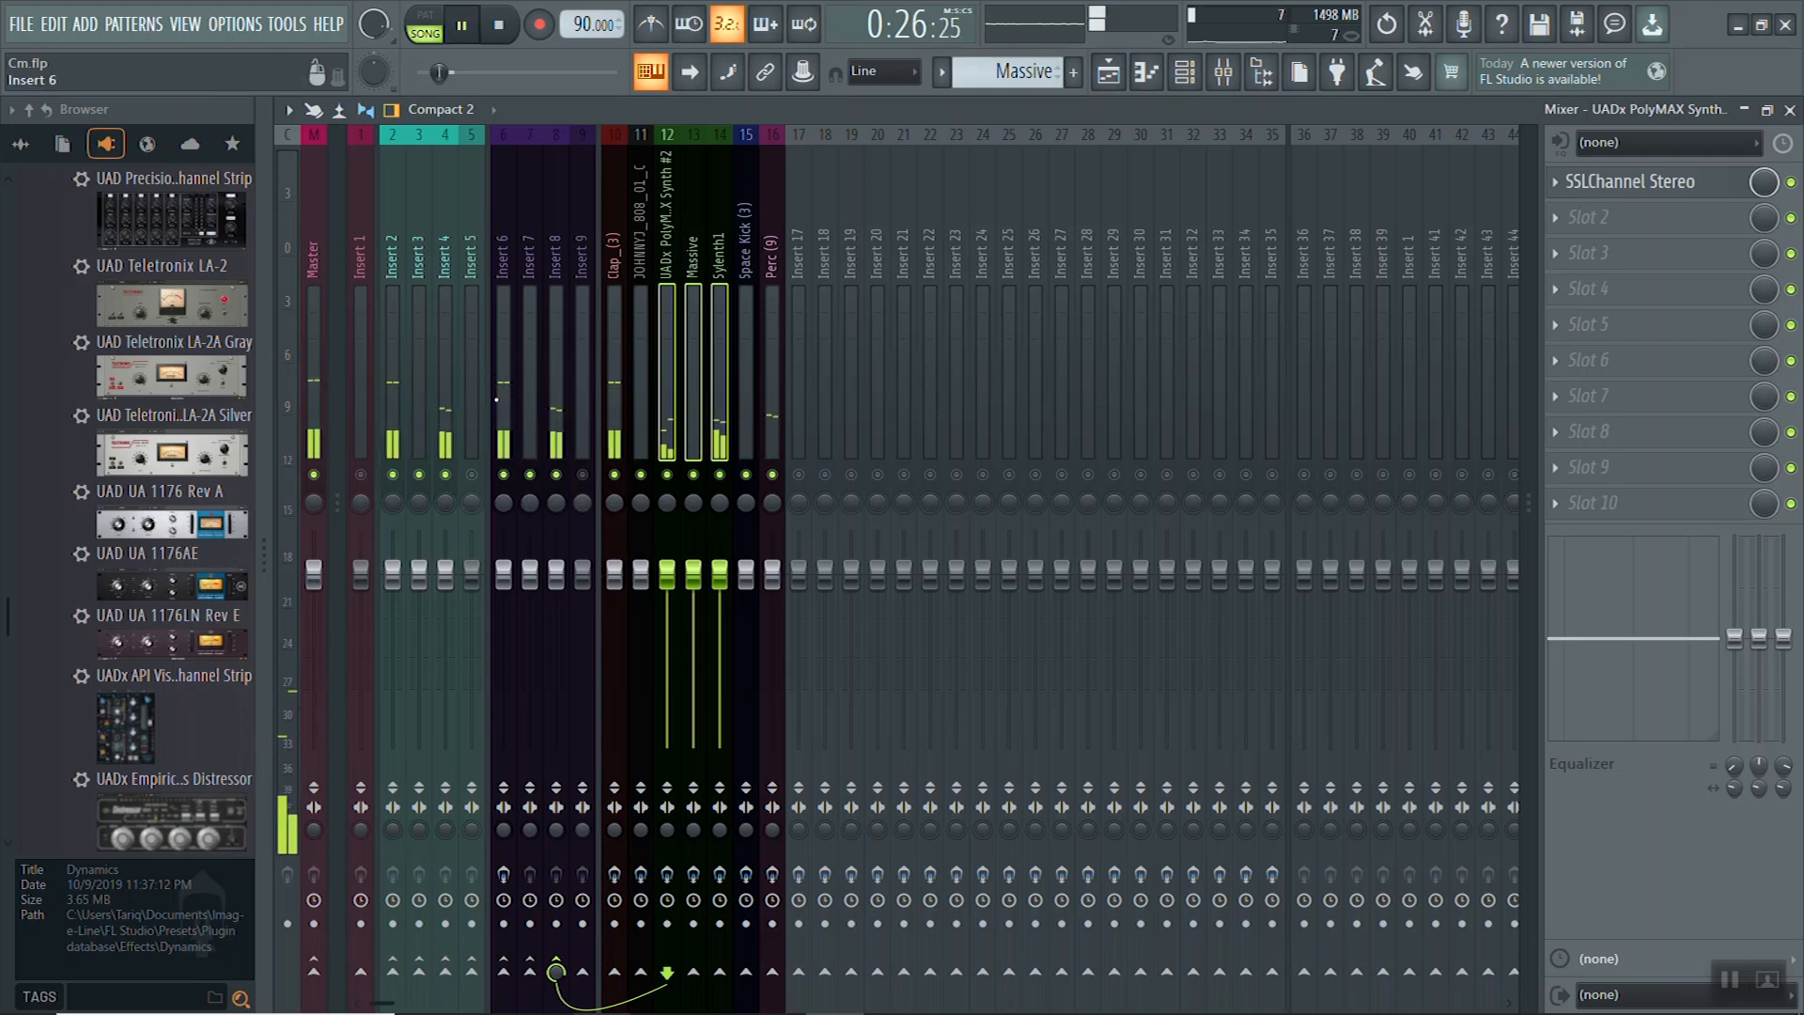
key(space)
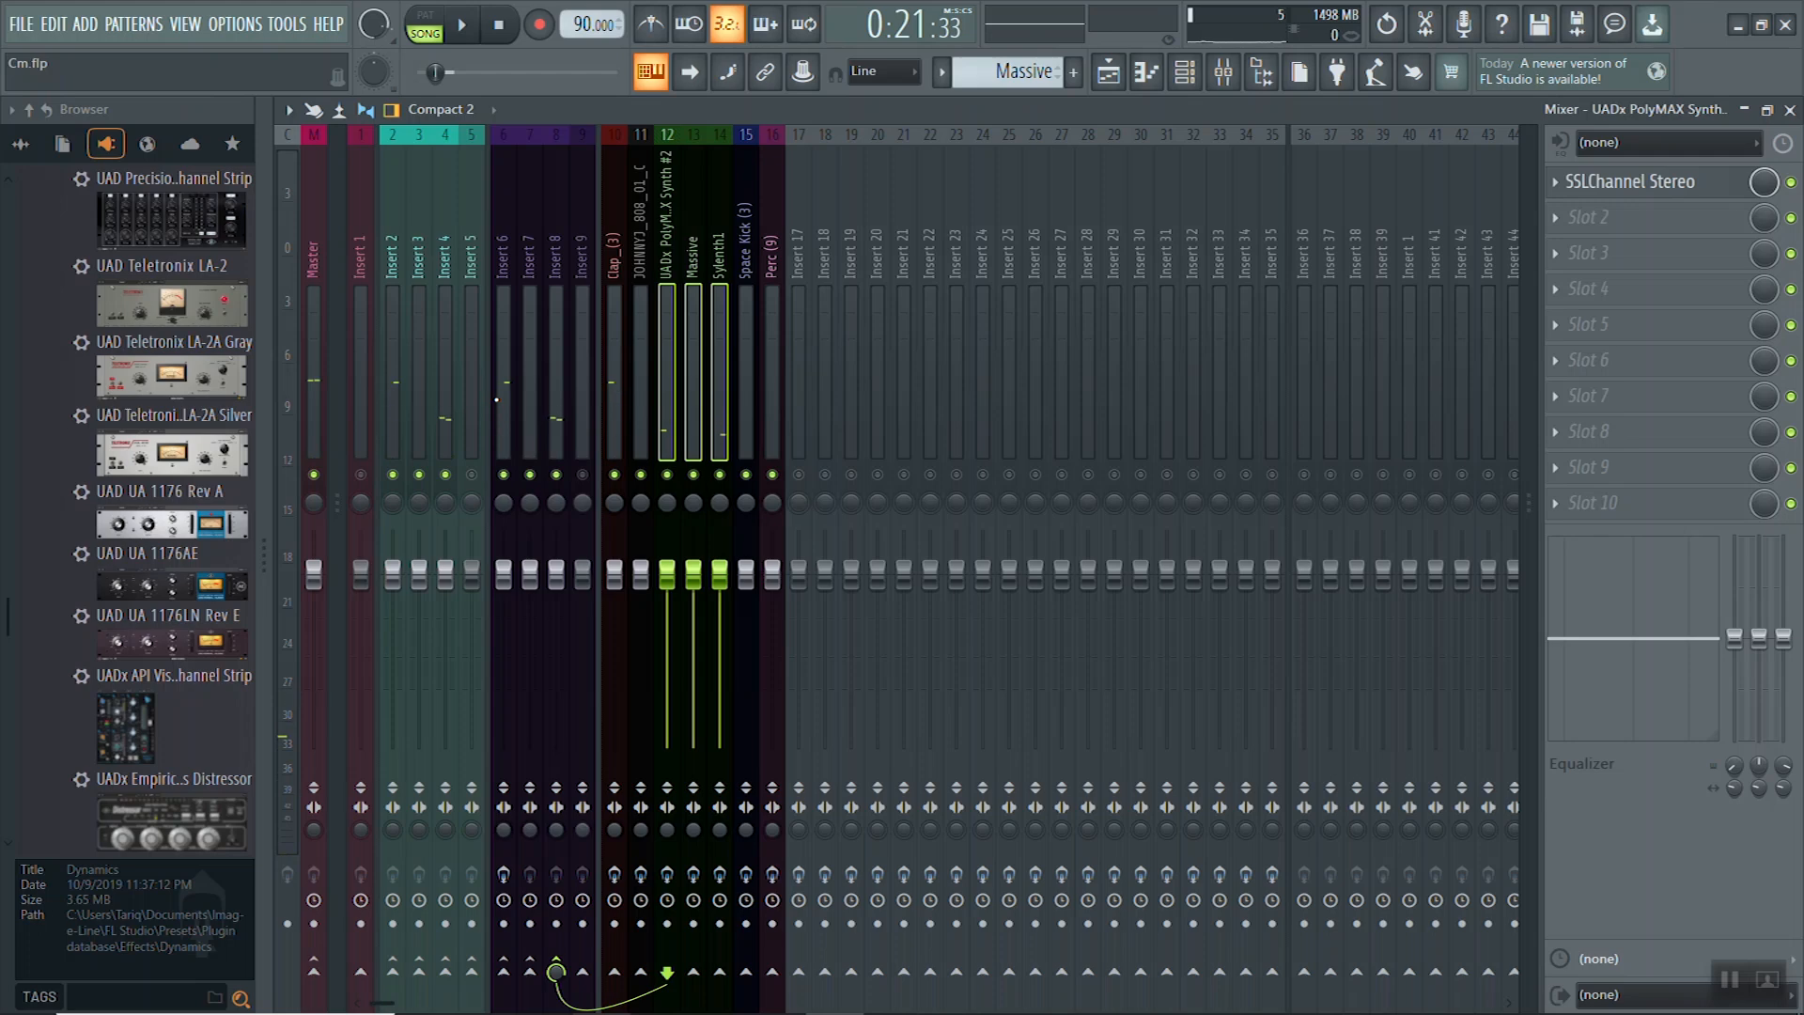
Select the Insert 6 drum bus and mute the Insert 7 and Insert 8 buses to isolate it
click(503, 395)
click(570, 332)
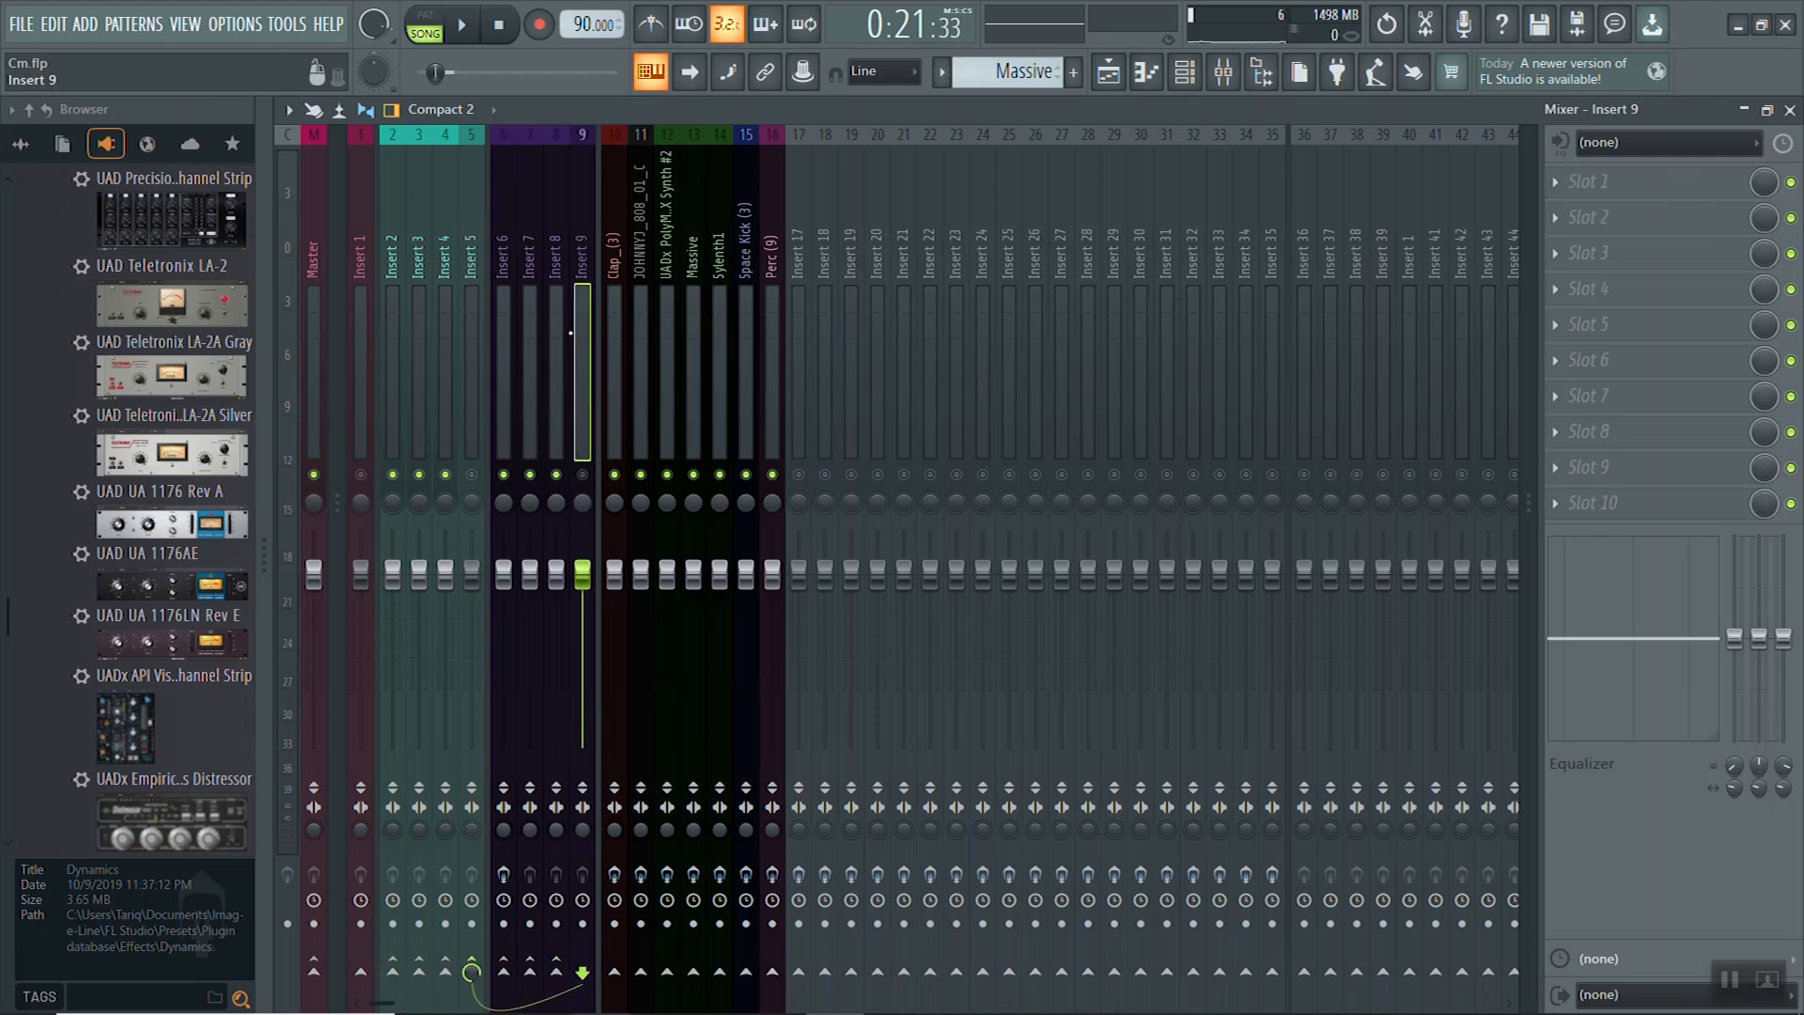
click(540, 333)
click(514, 335)
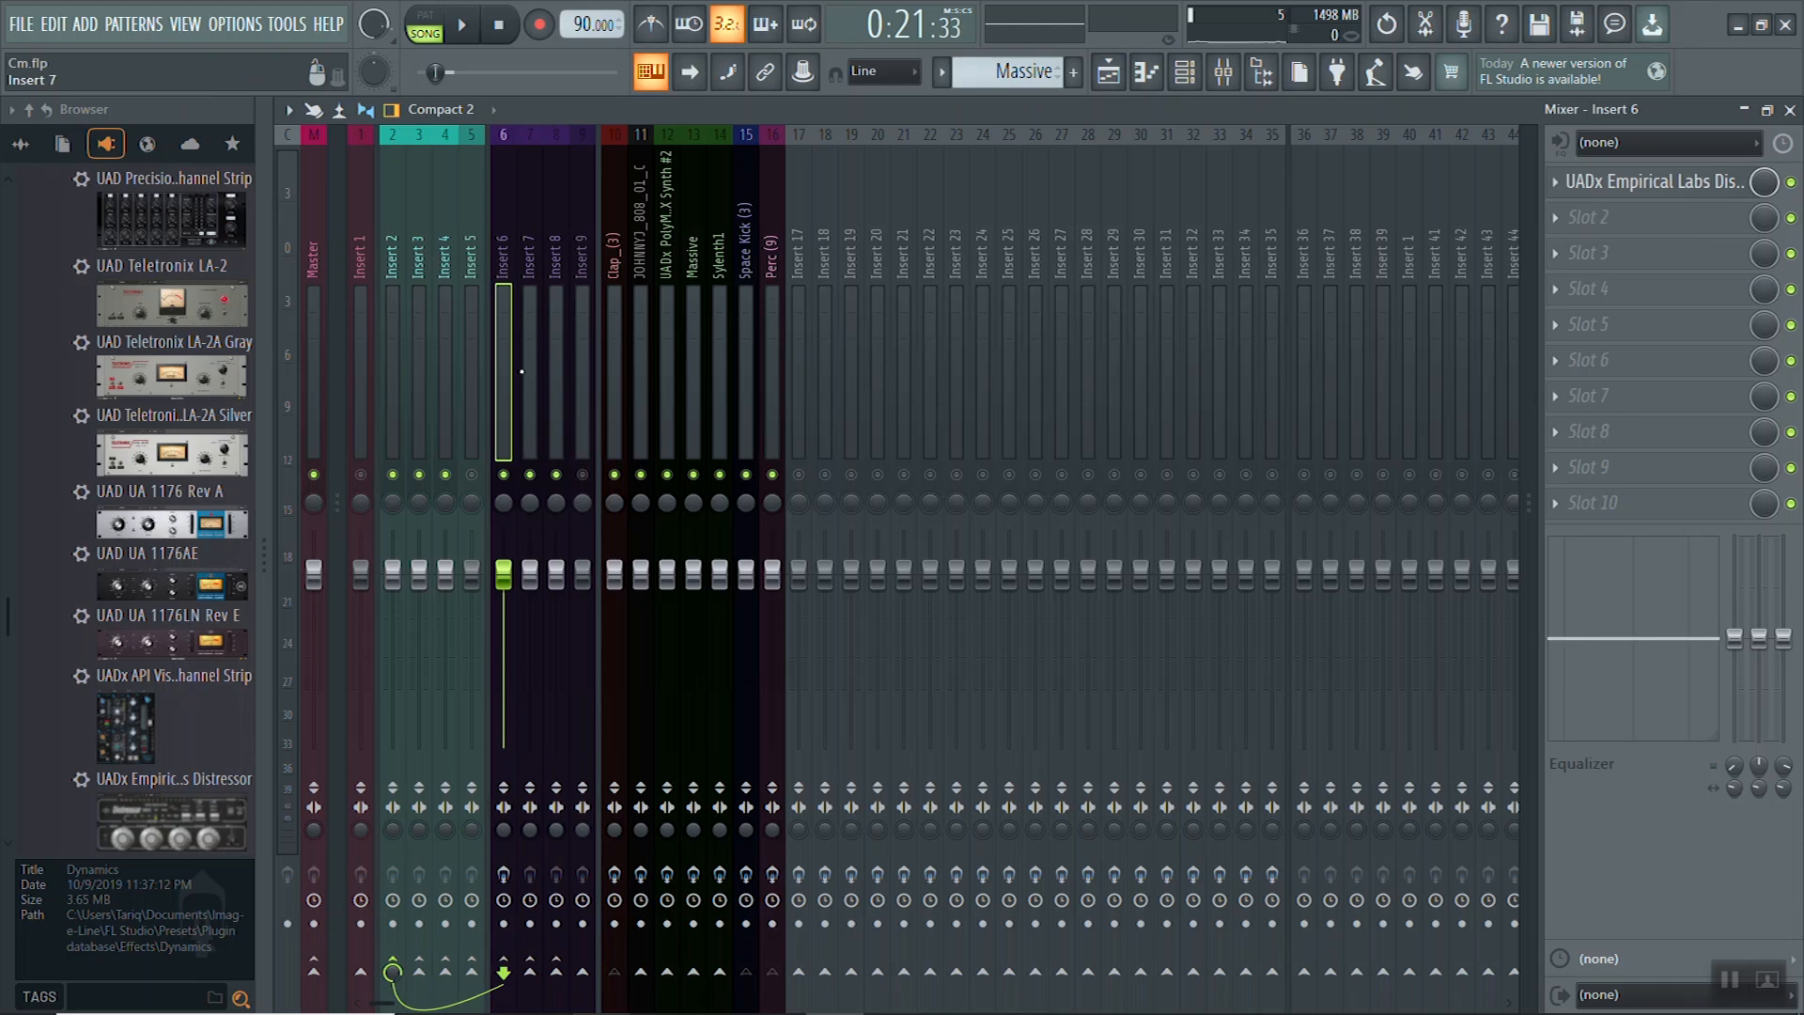
click(534, 474)
click(556, 476)
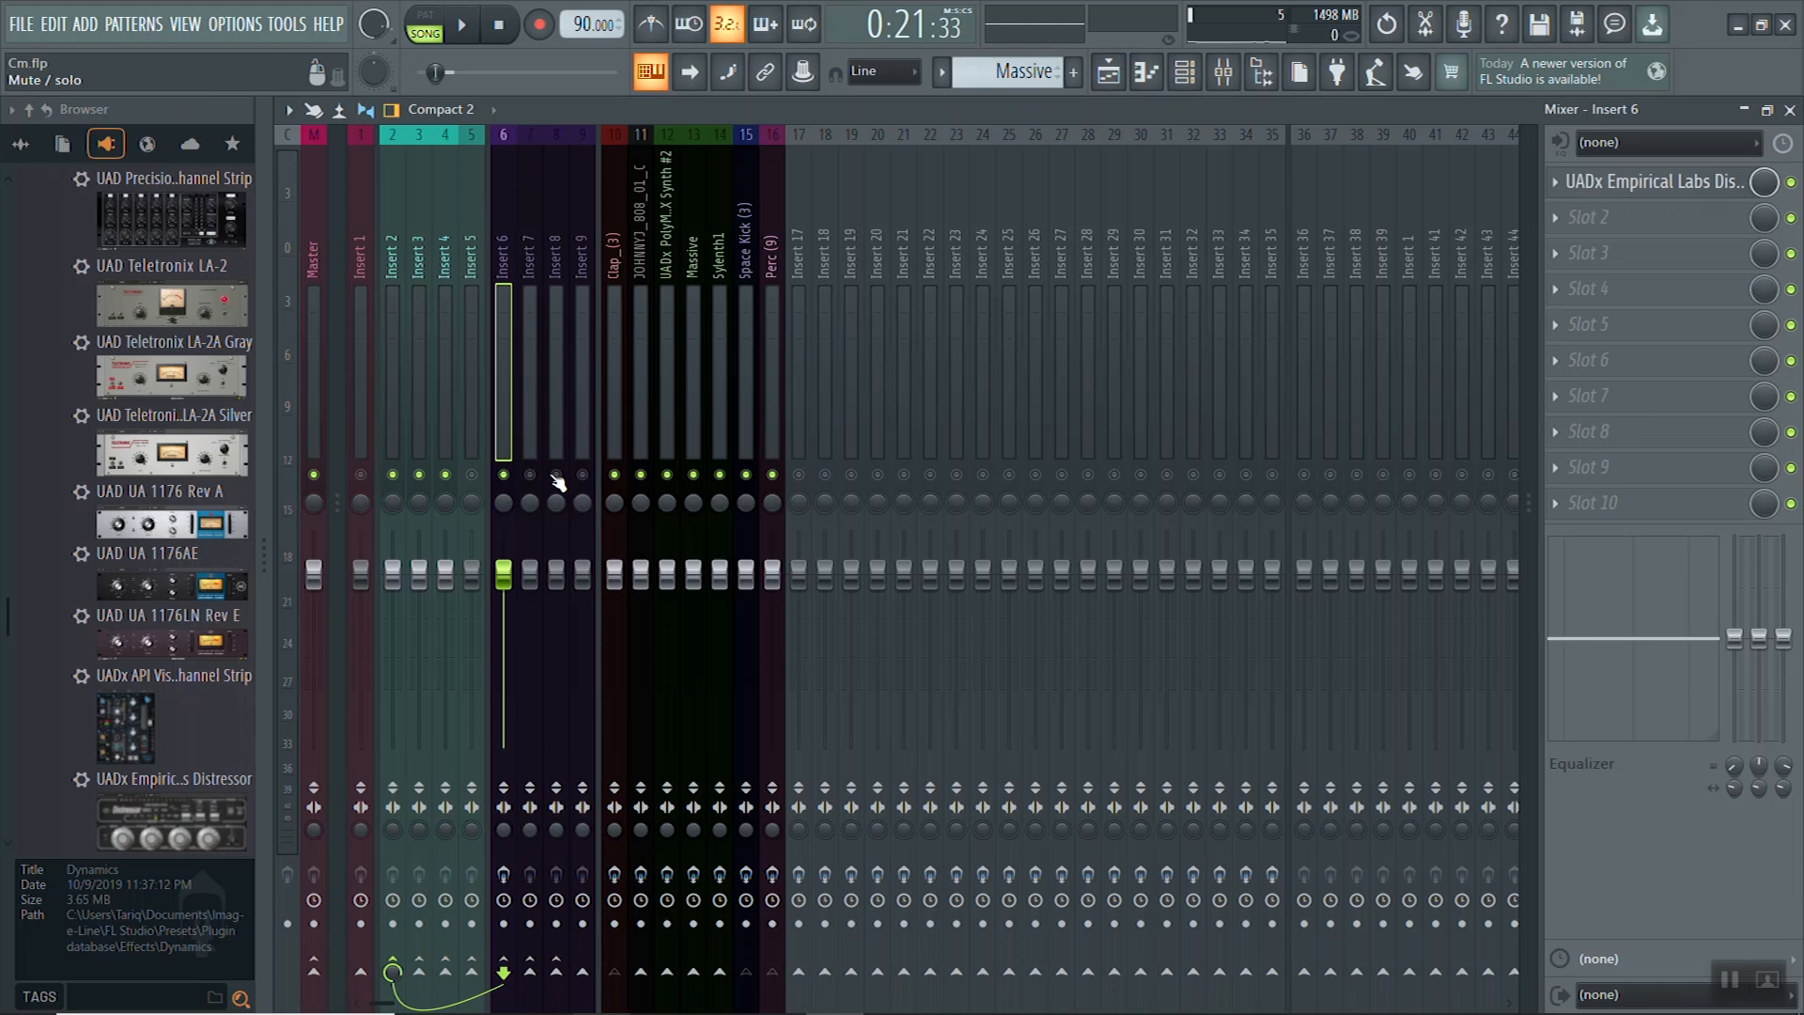
Play the isolated drums, open the UADx Empirical Labs Distressor on Insert 6 and move its window clear of the bus meters
key(space)
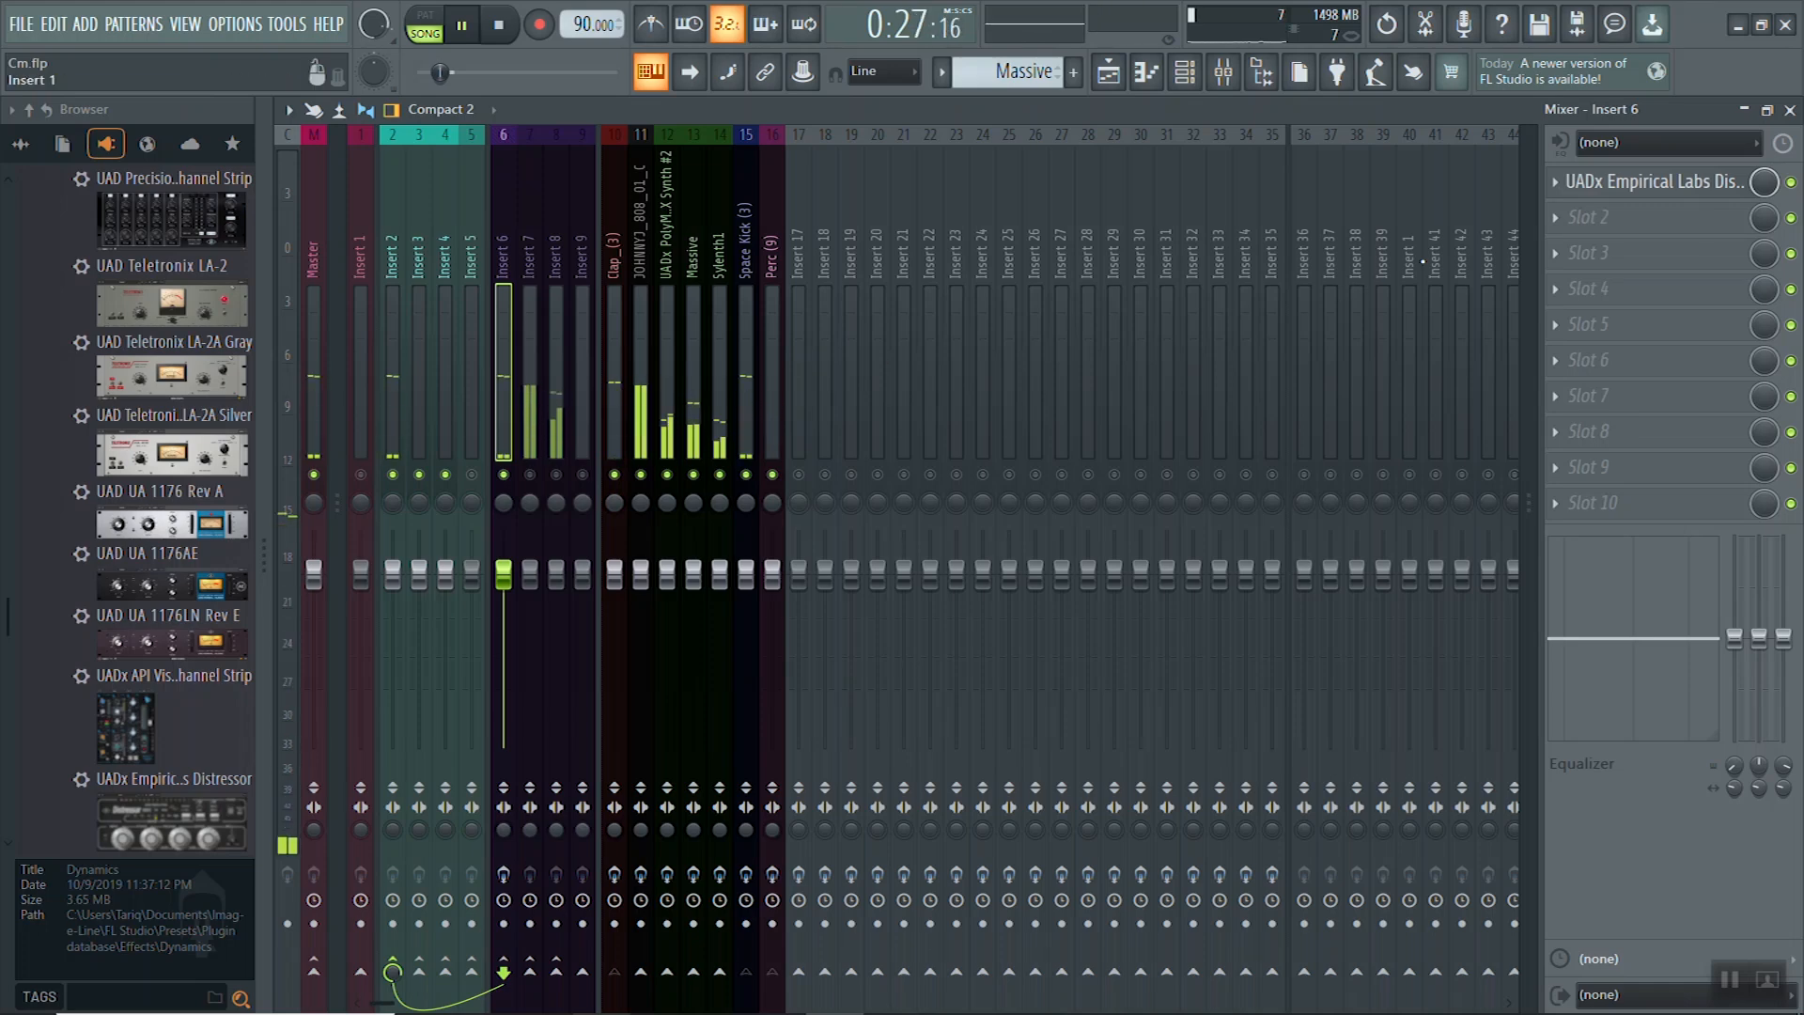
click(1602, 192)
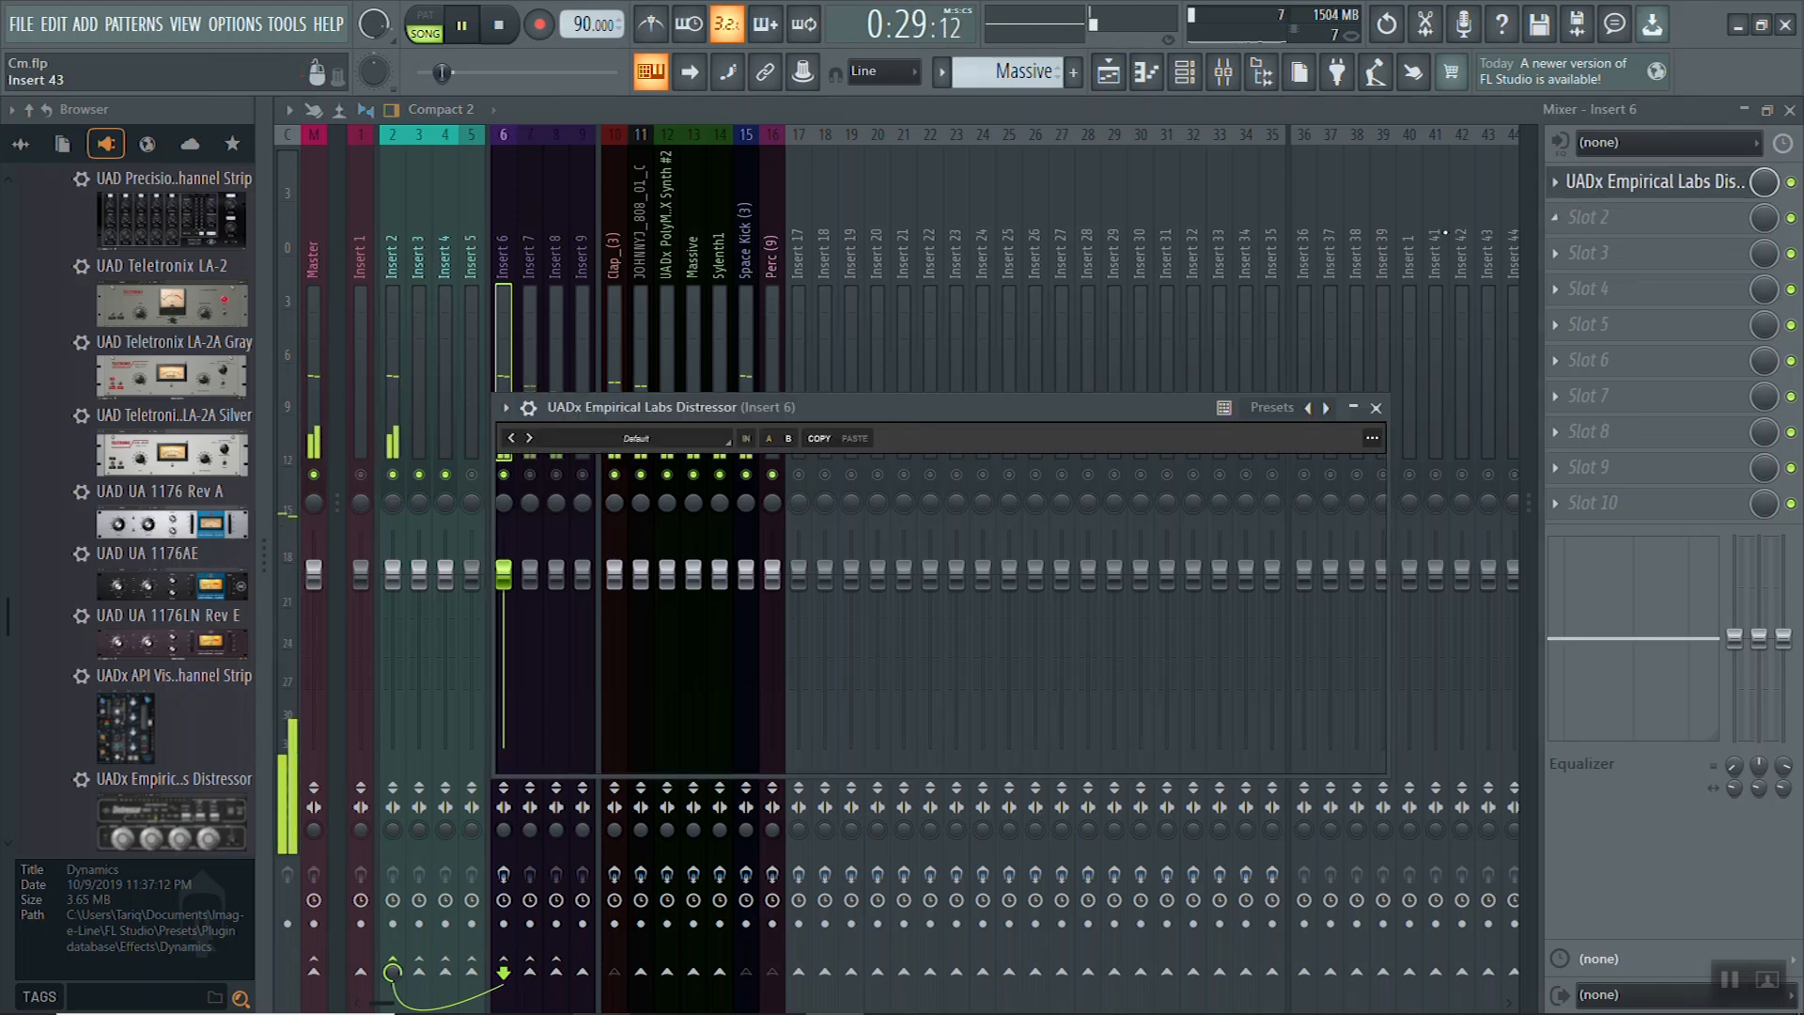
drag(959, 395, 1093, 298)
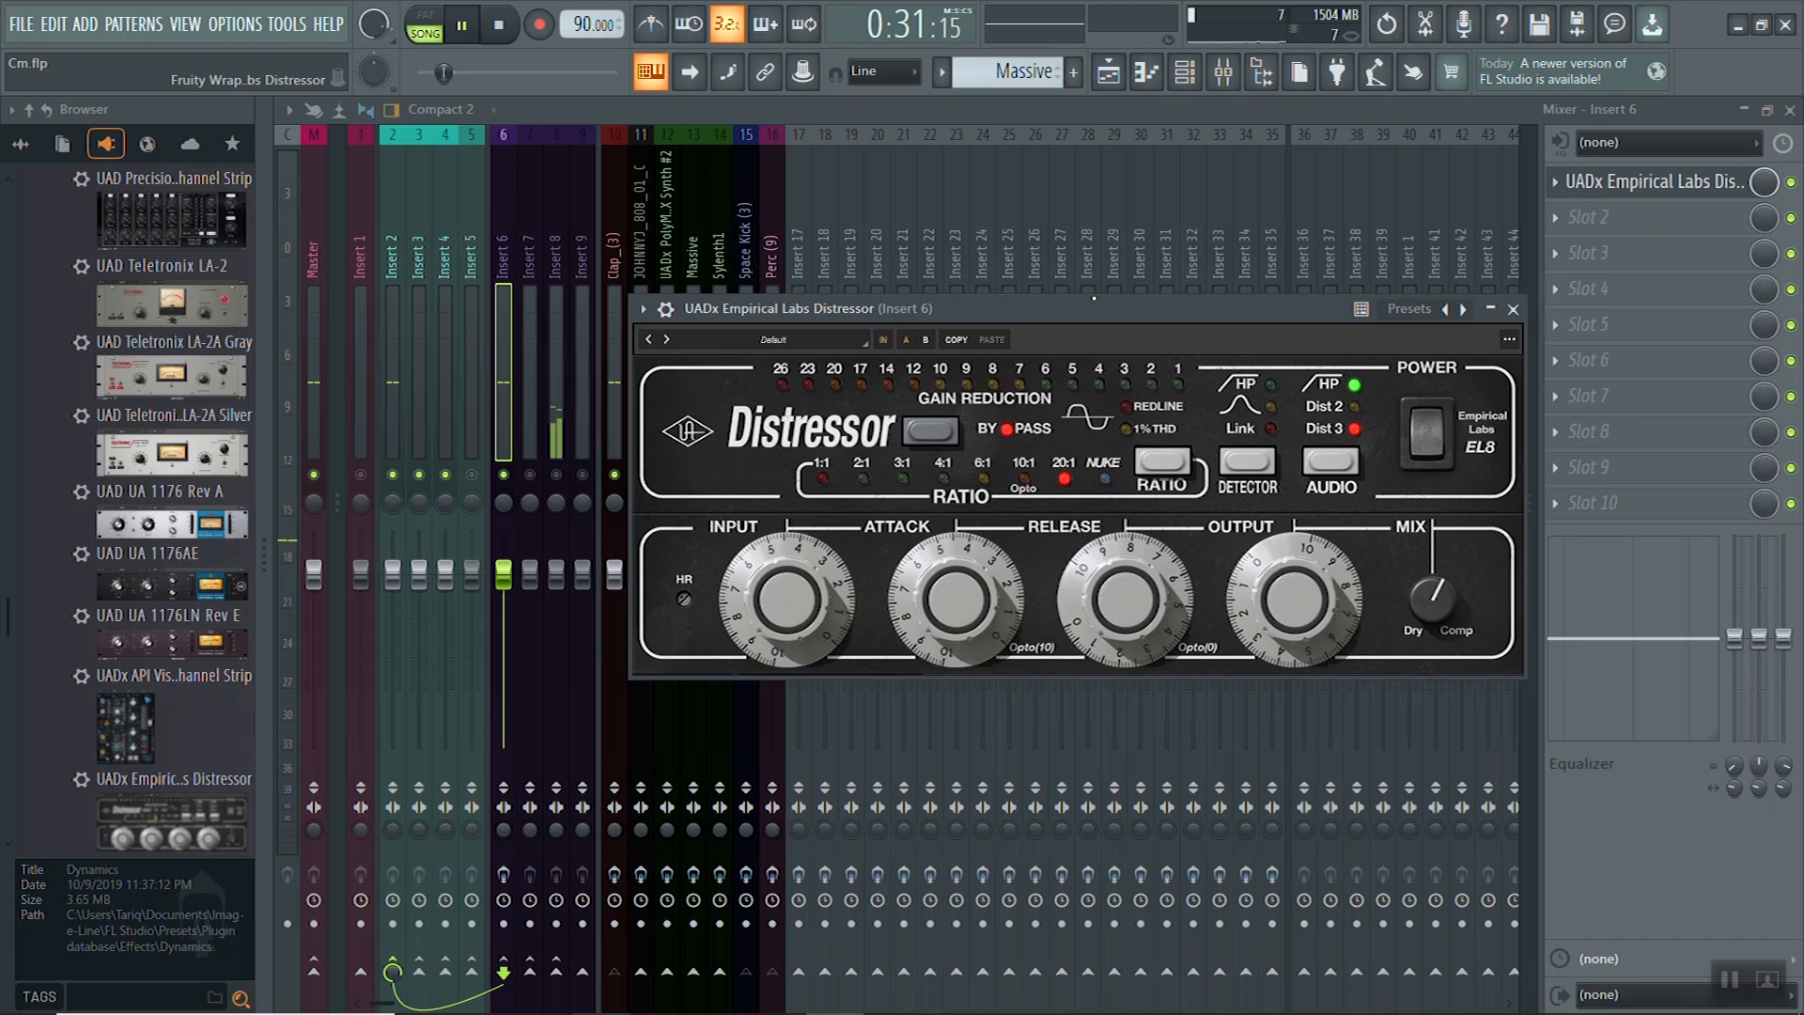
key(space)
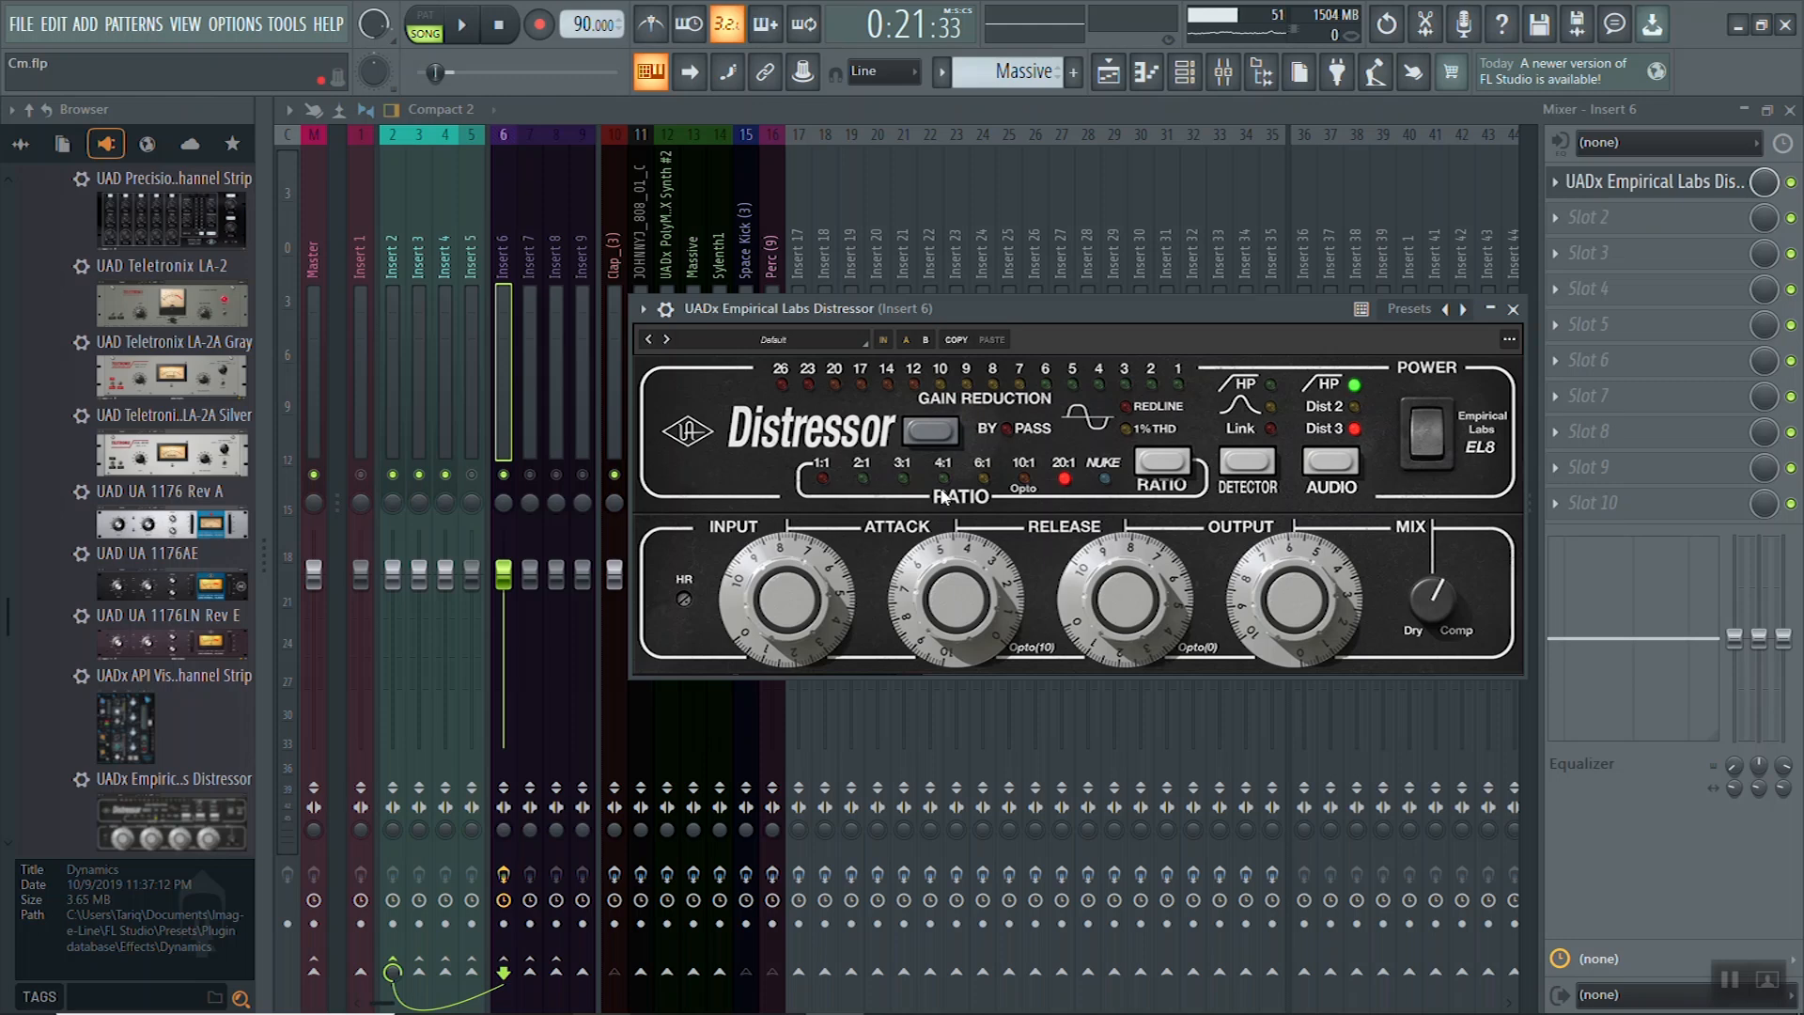
Set the Distressor's ratio to 4:1 and its detector to HP while auditioning the drum bus
scroll(944, 496, down, 3)
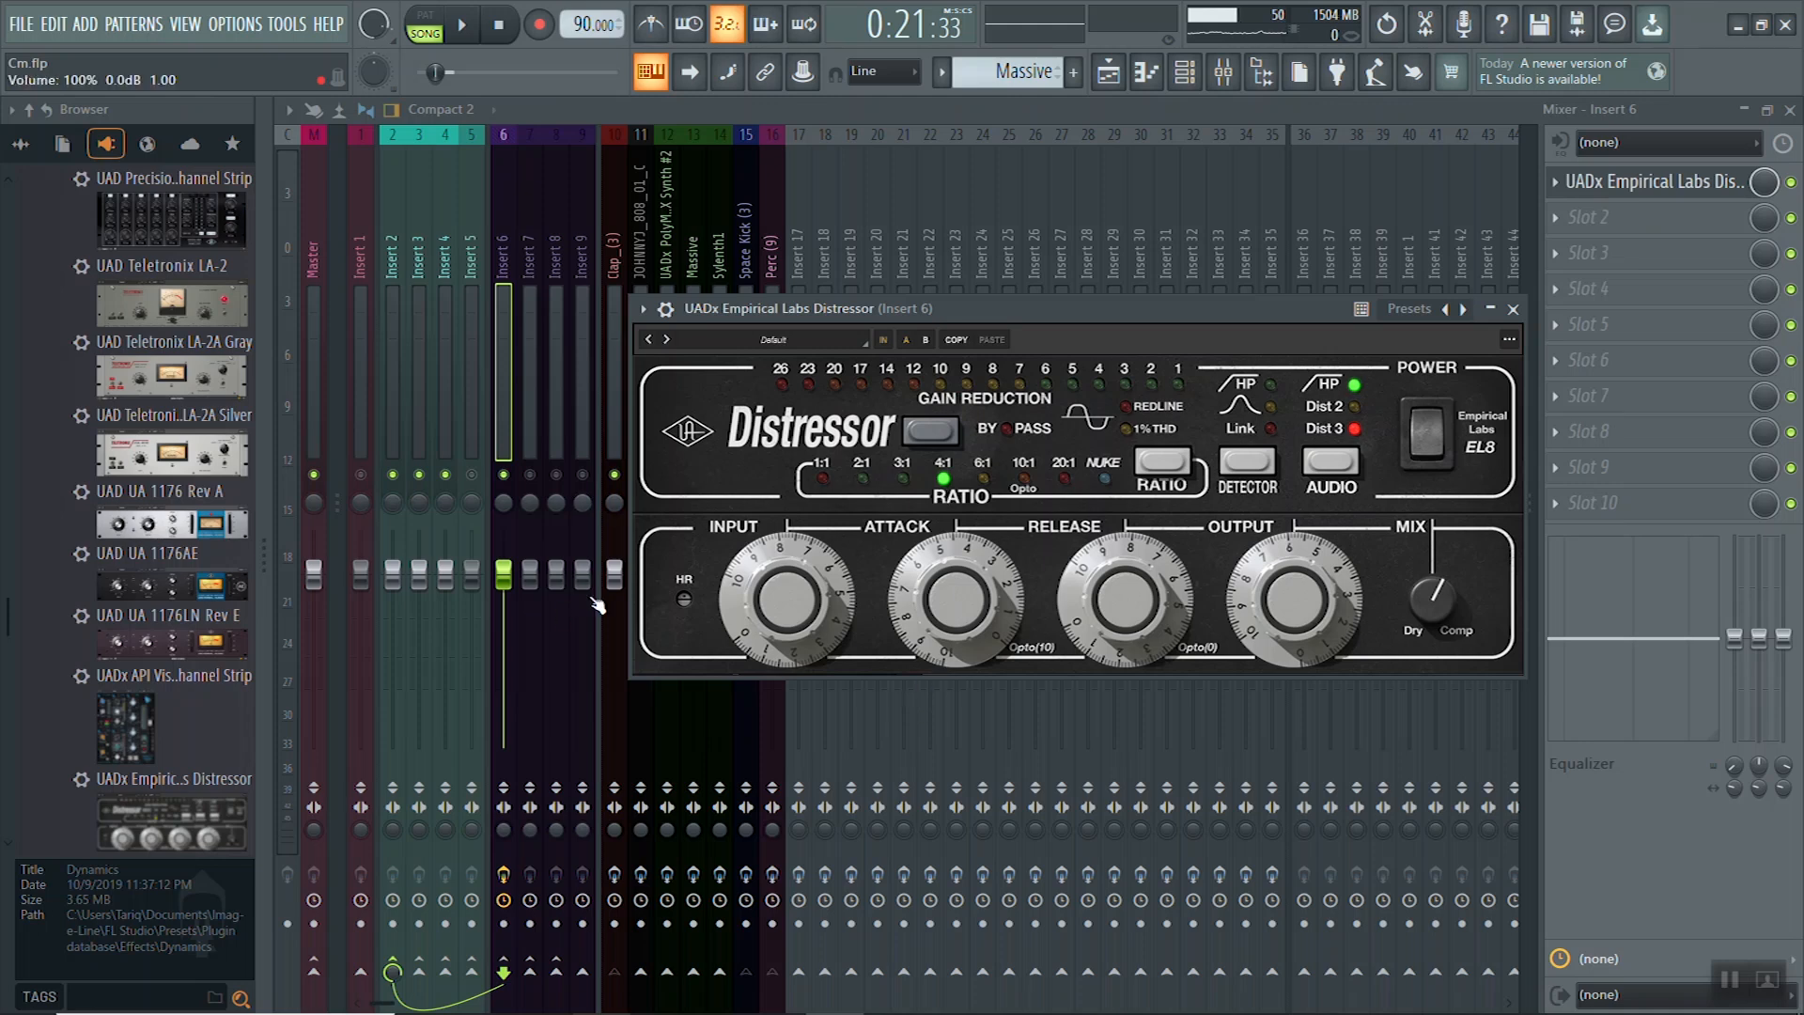
key(space)
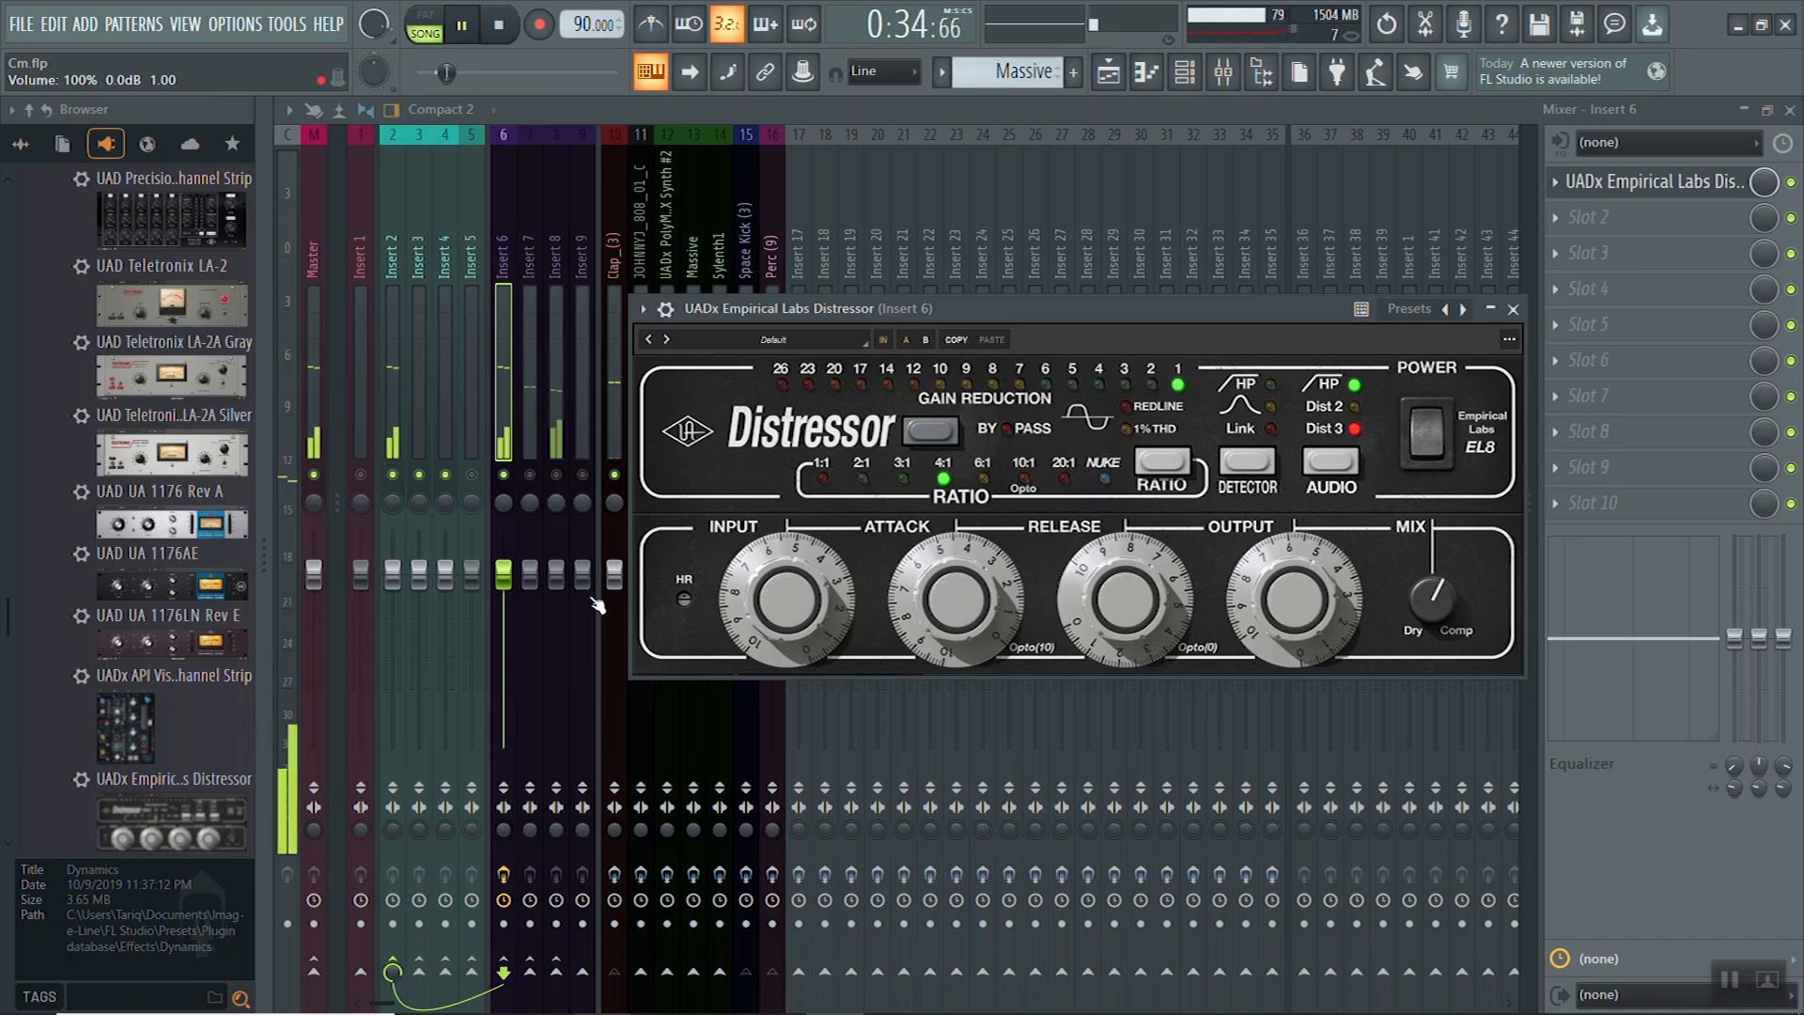
key(space)
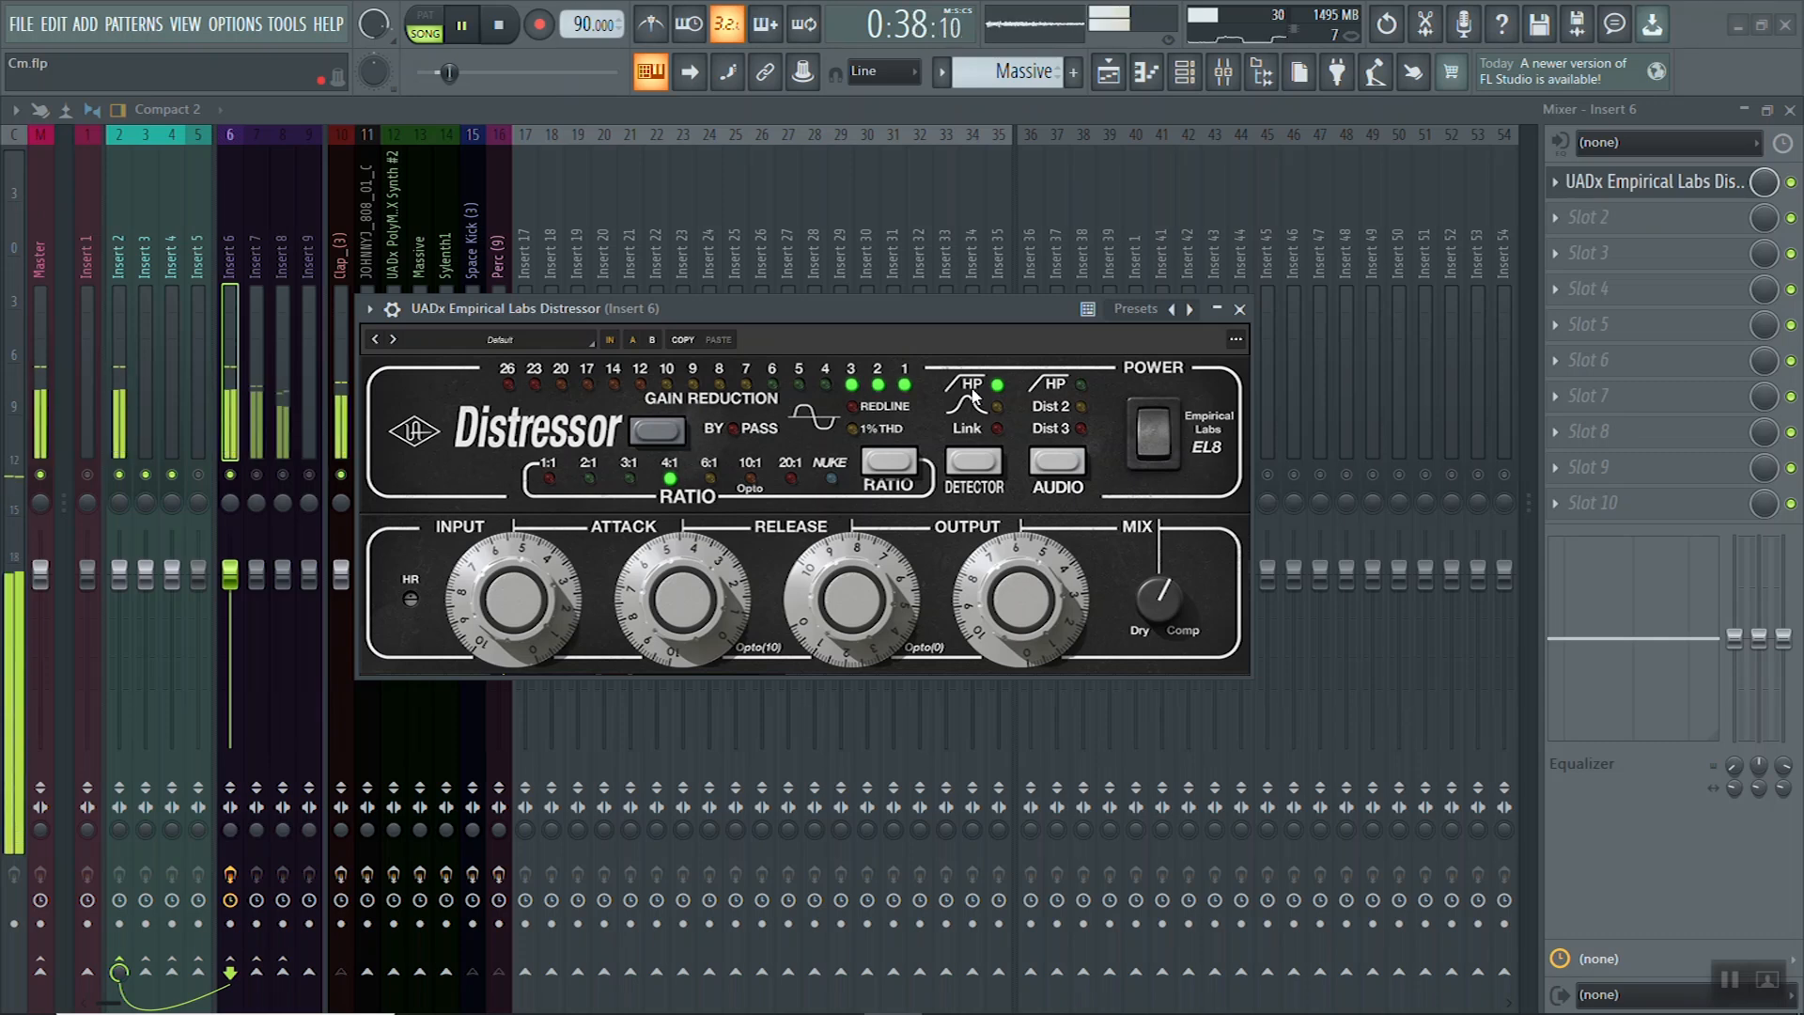
key(space)
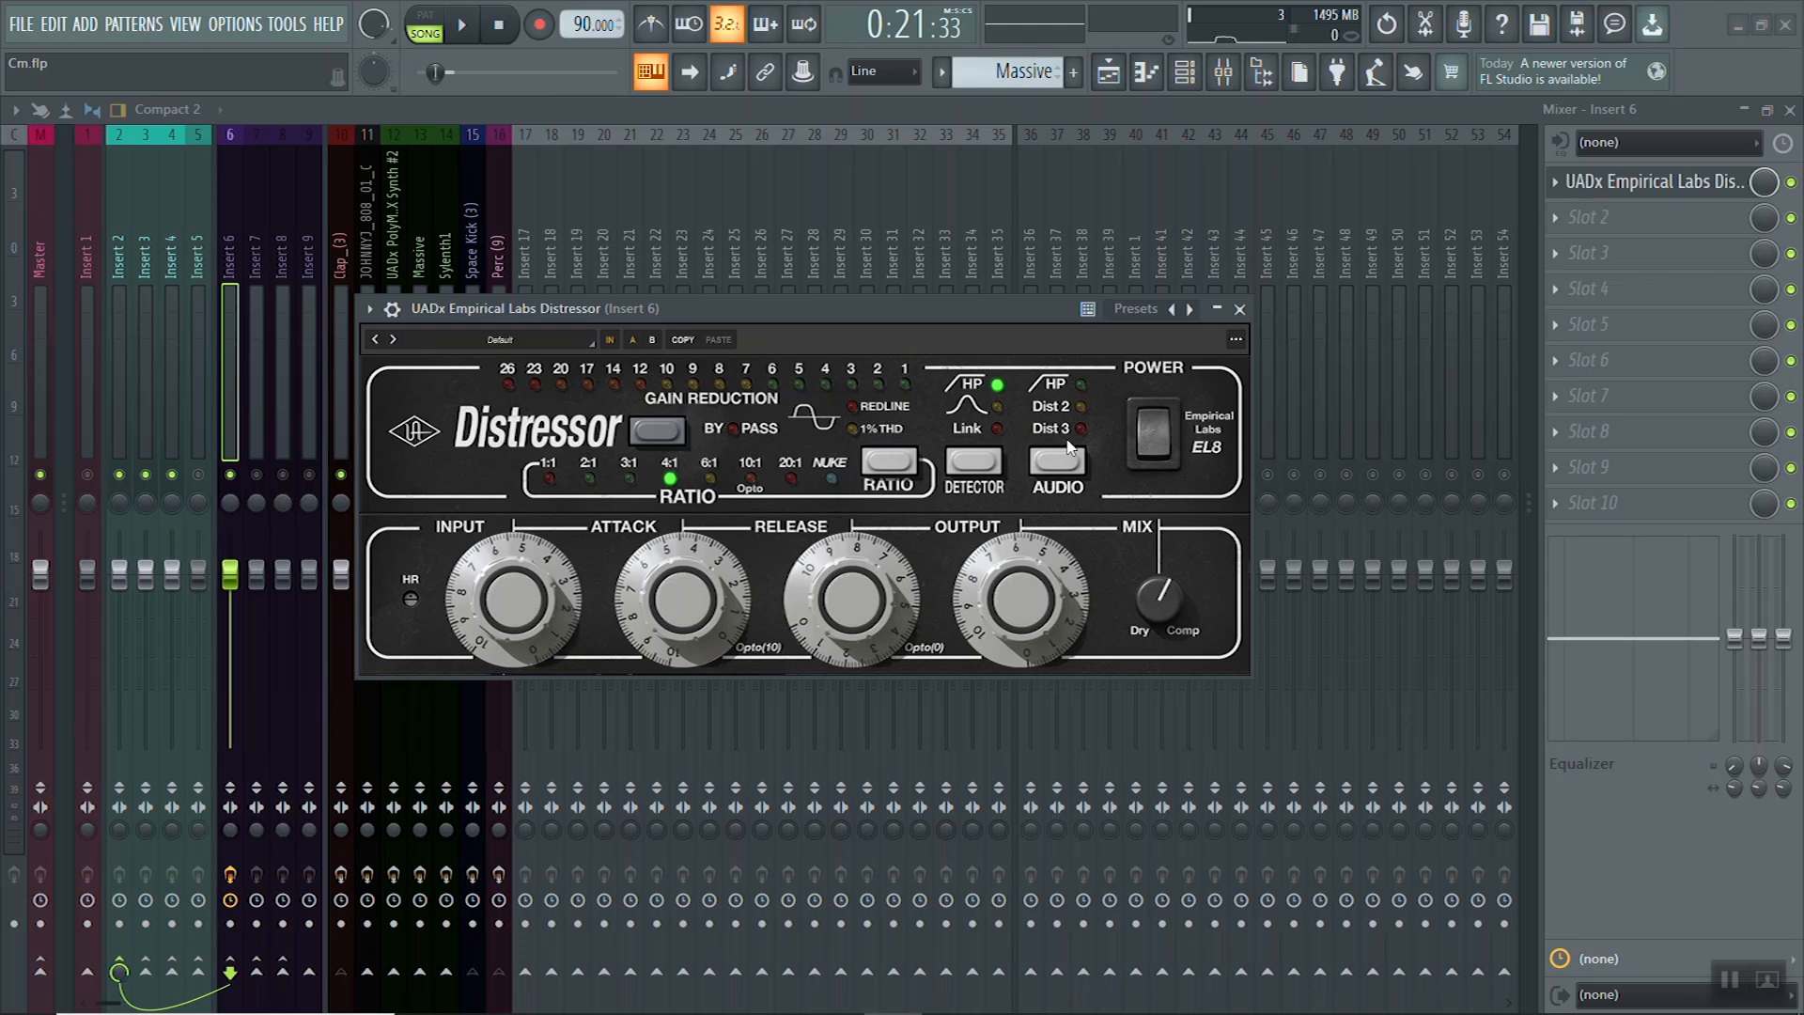
Cycle through the Distressor's audio modes during playback and settle on Dist 3
key(space)
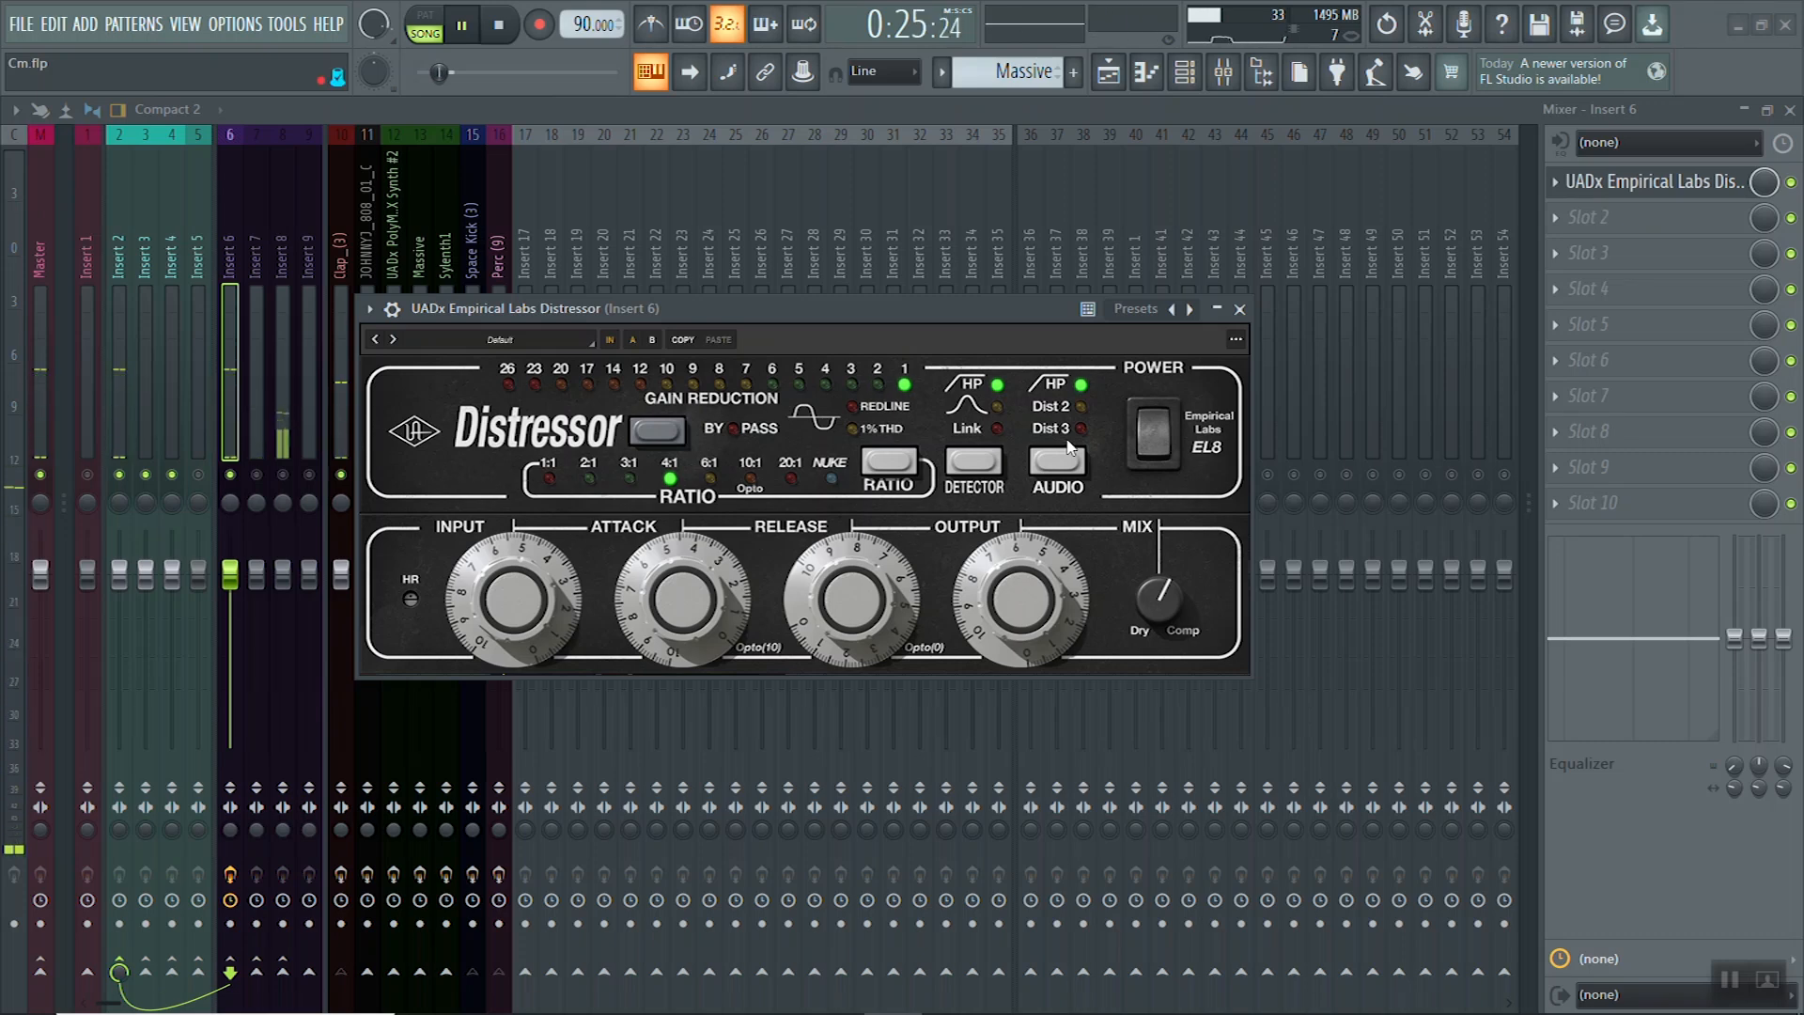
click(1071, 448)
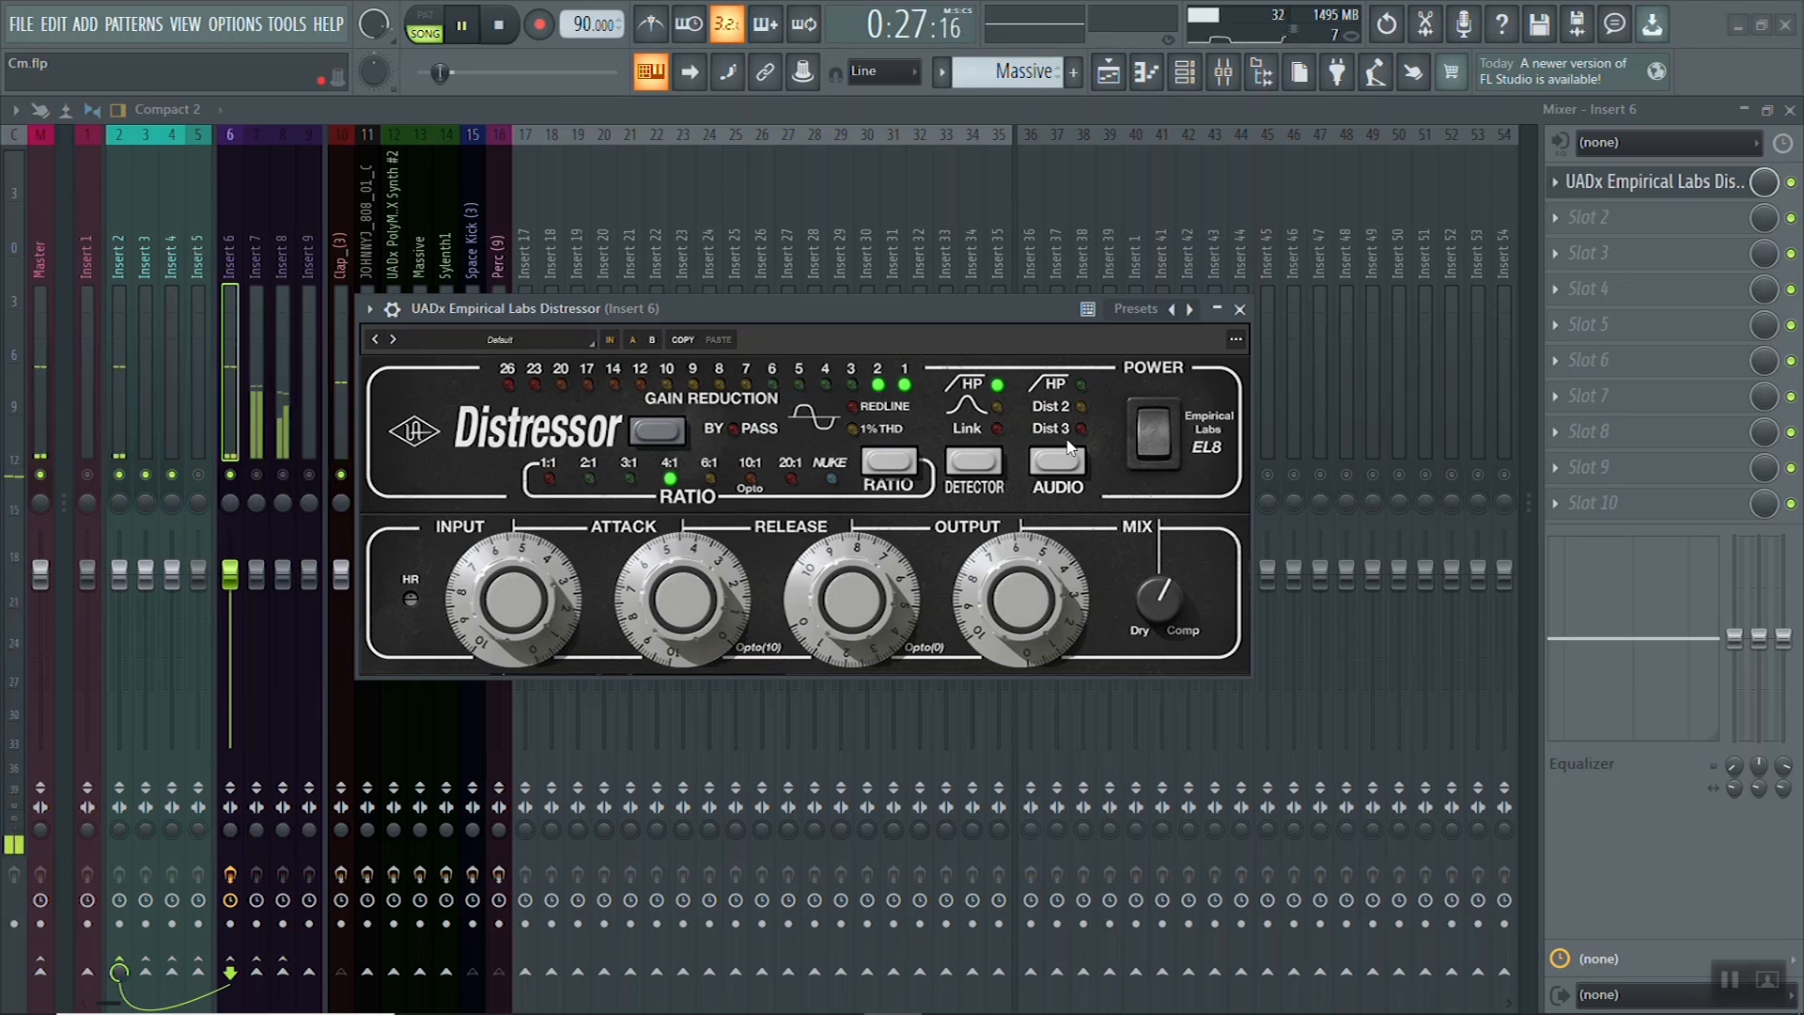
click(1071, 448)
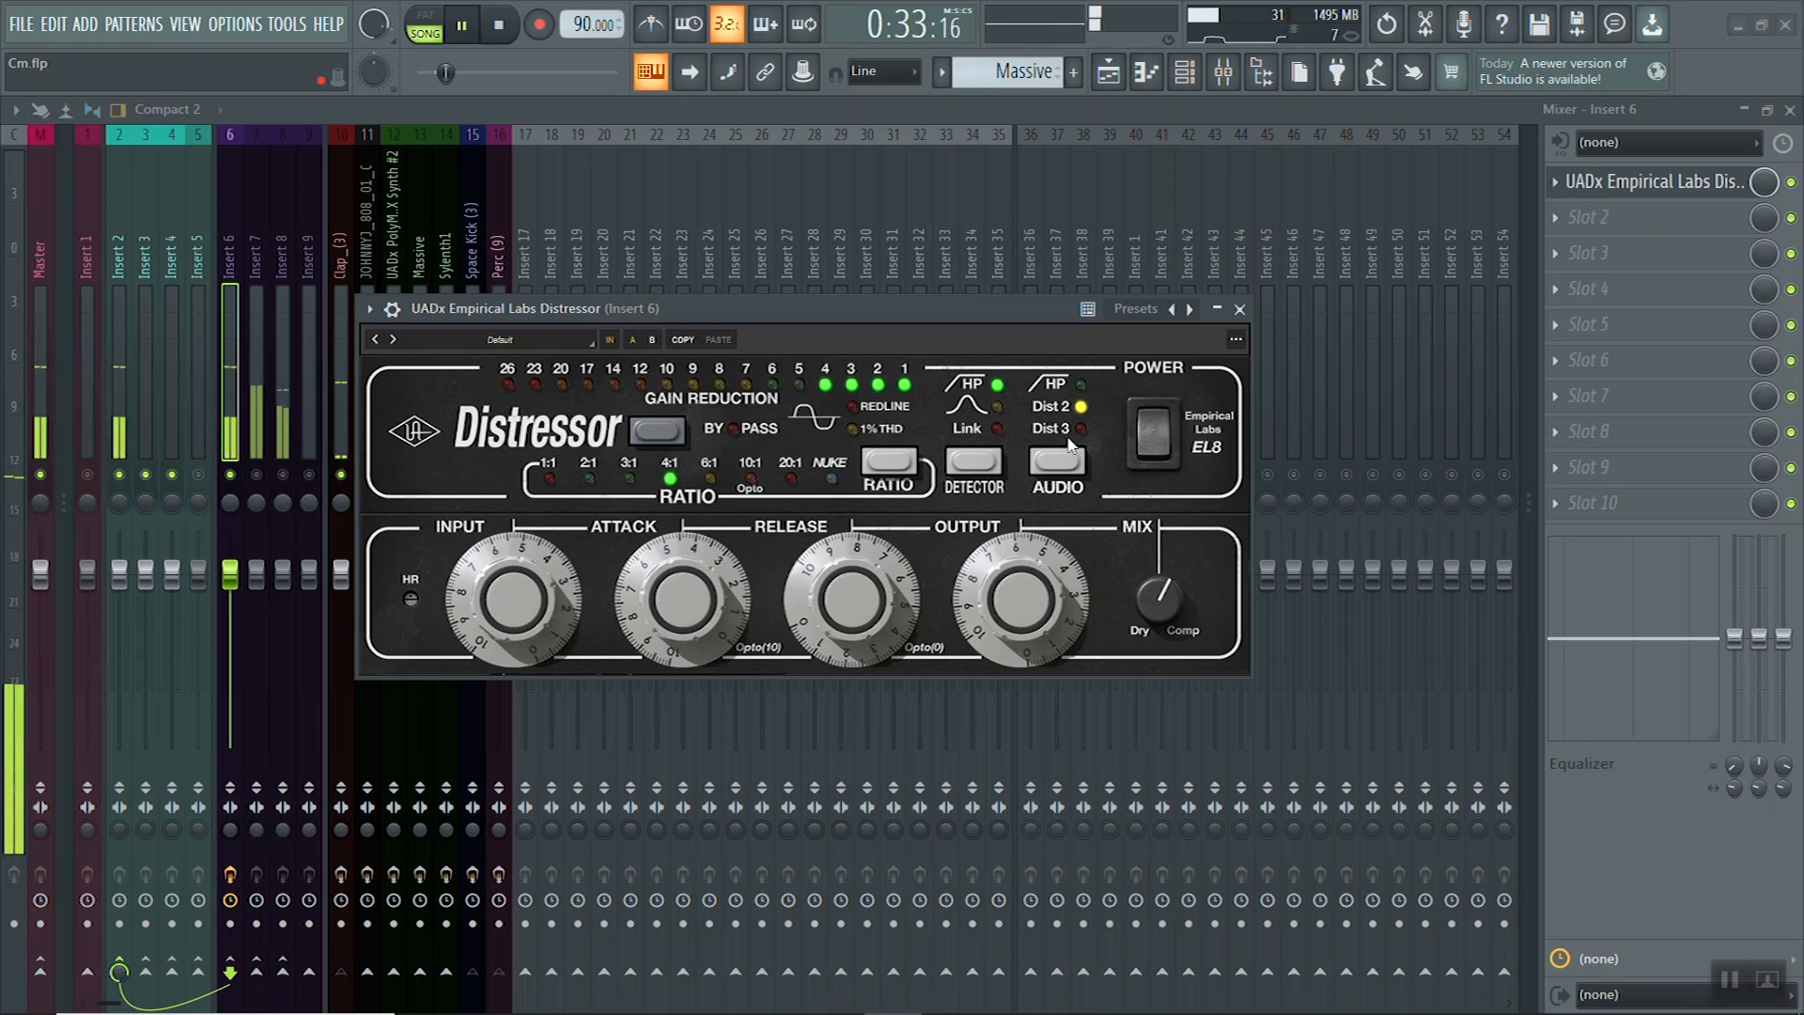
click(1069, 445)
click(1069, 445)
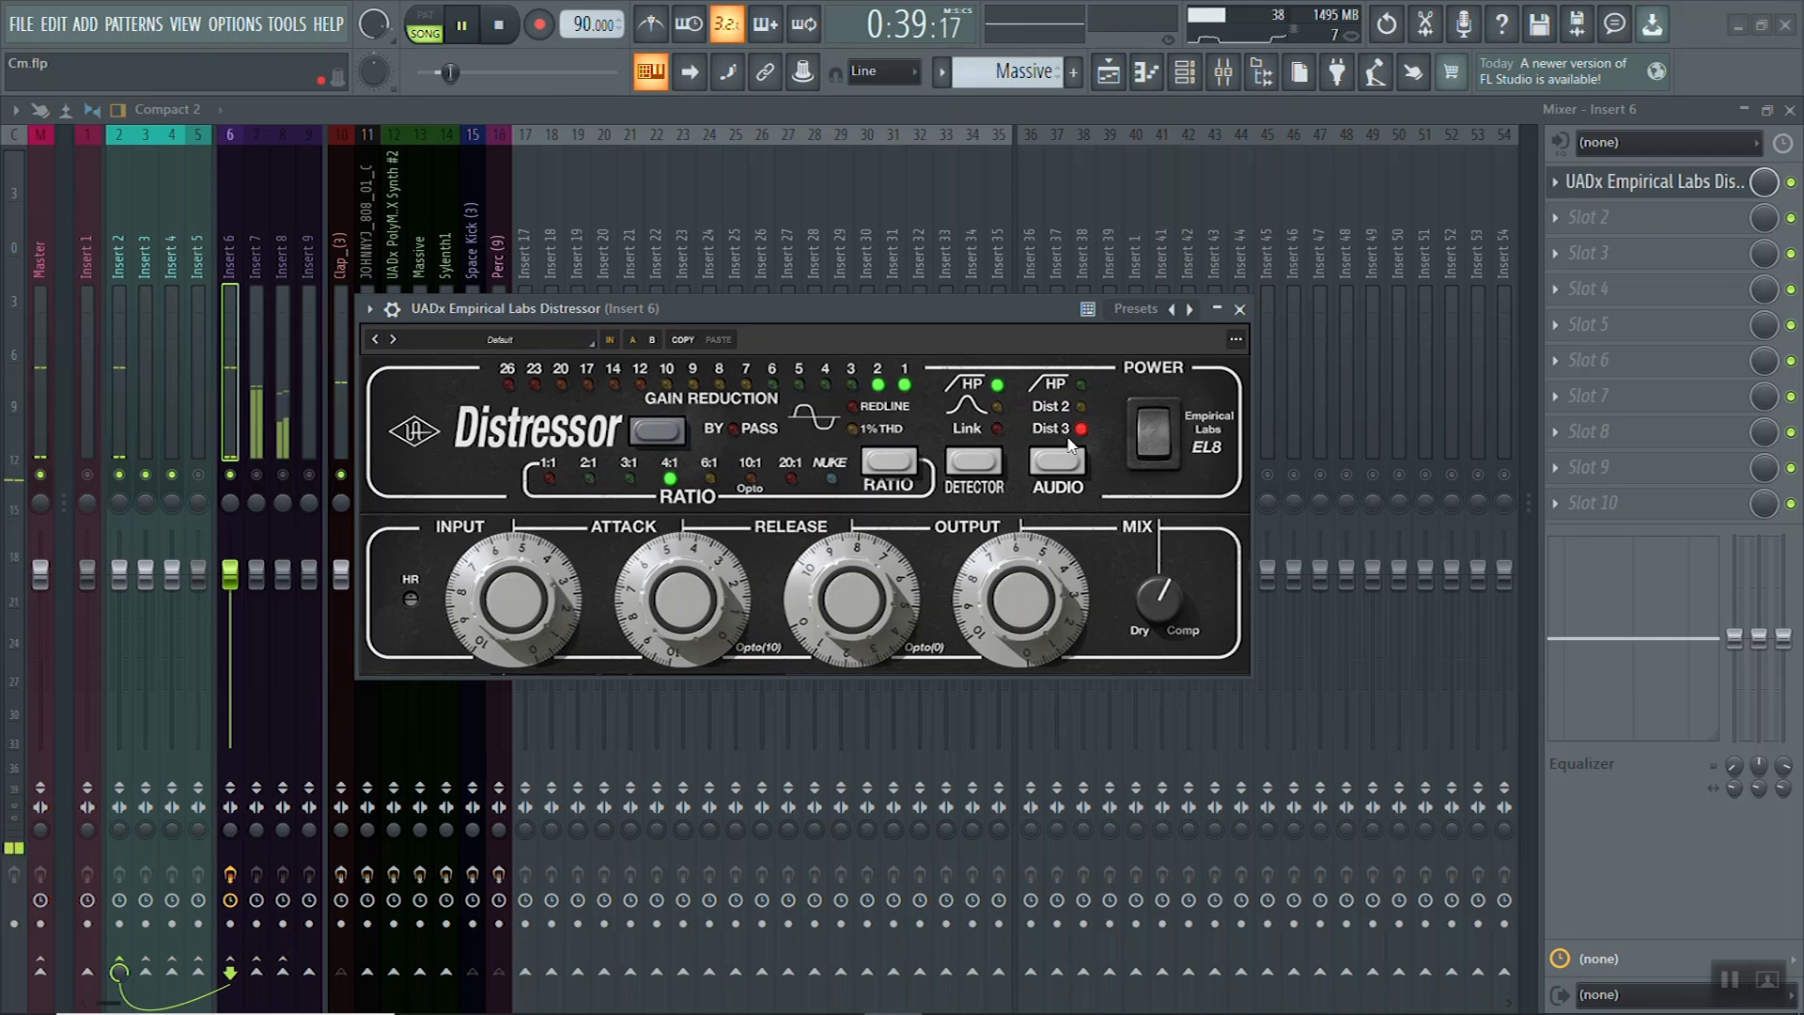
key(space)
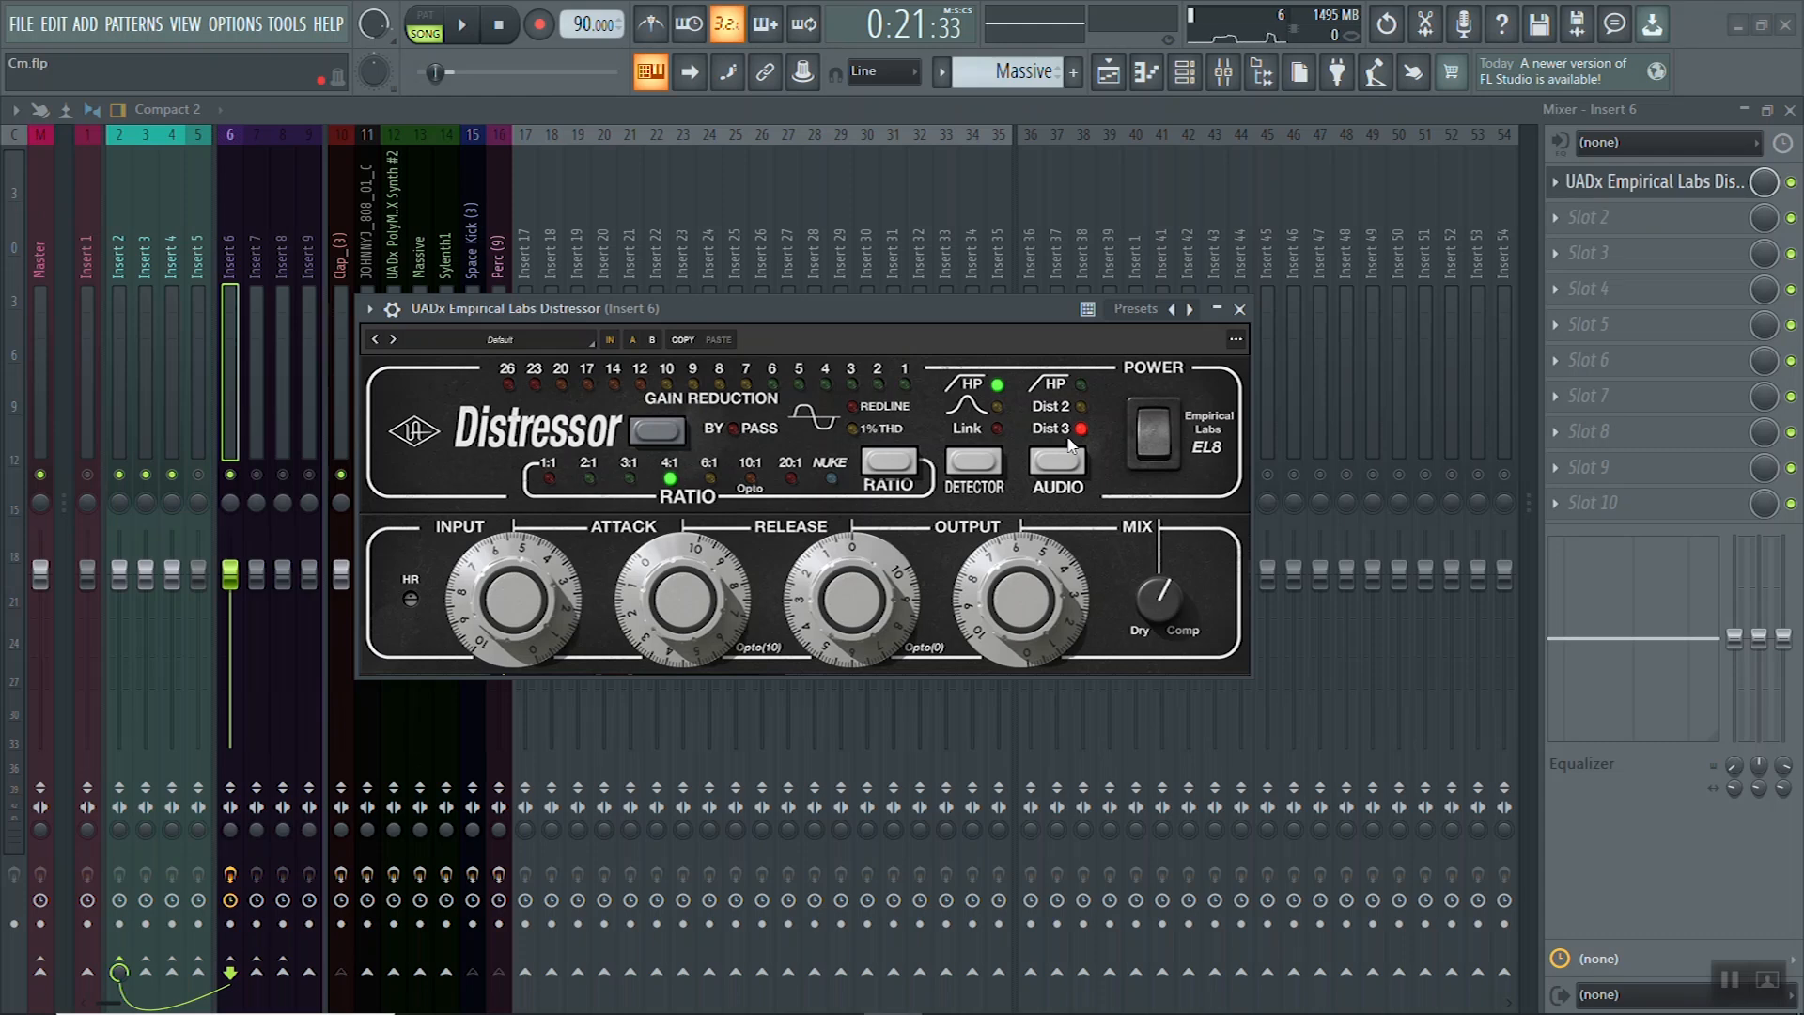
Adjust the Distressor's attack and release during playback and turn its mix towards Comp
key(space)
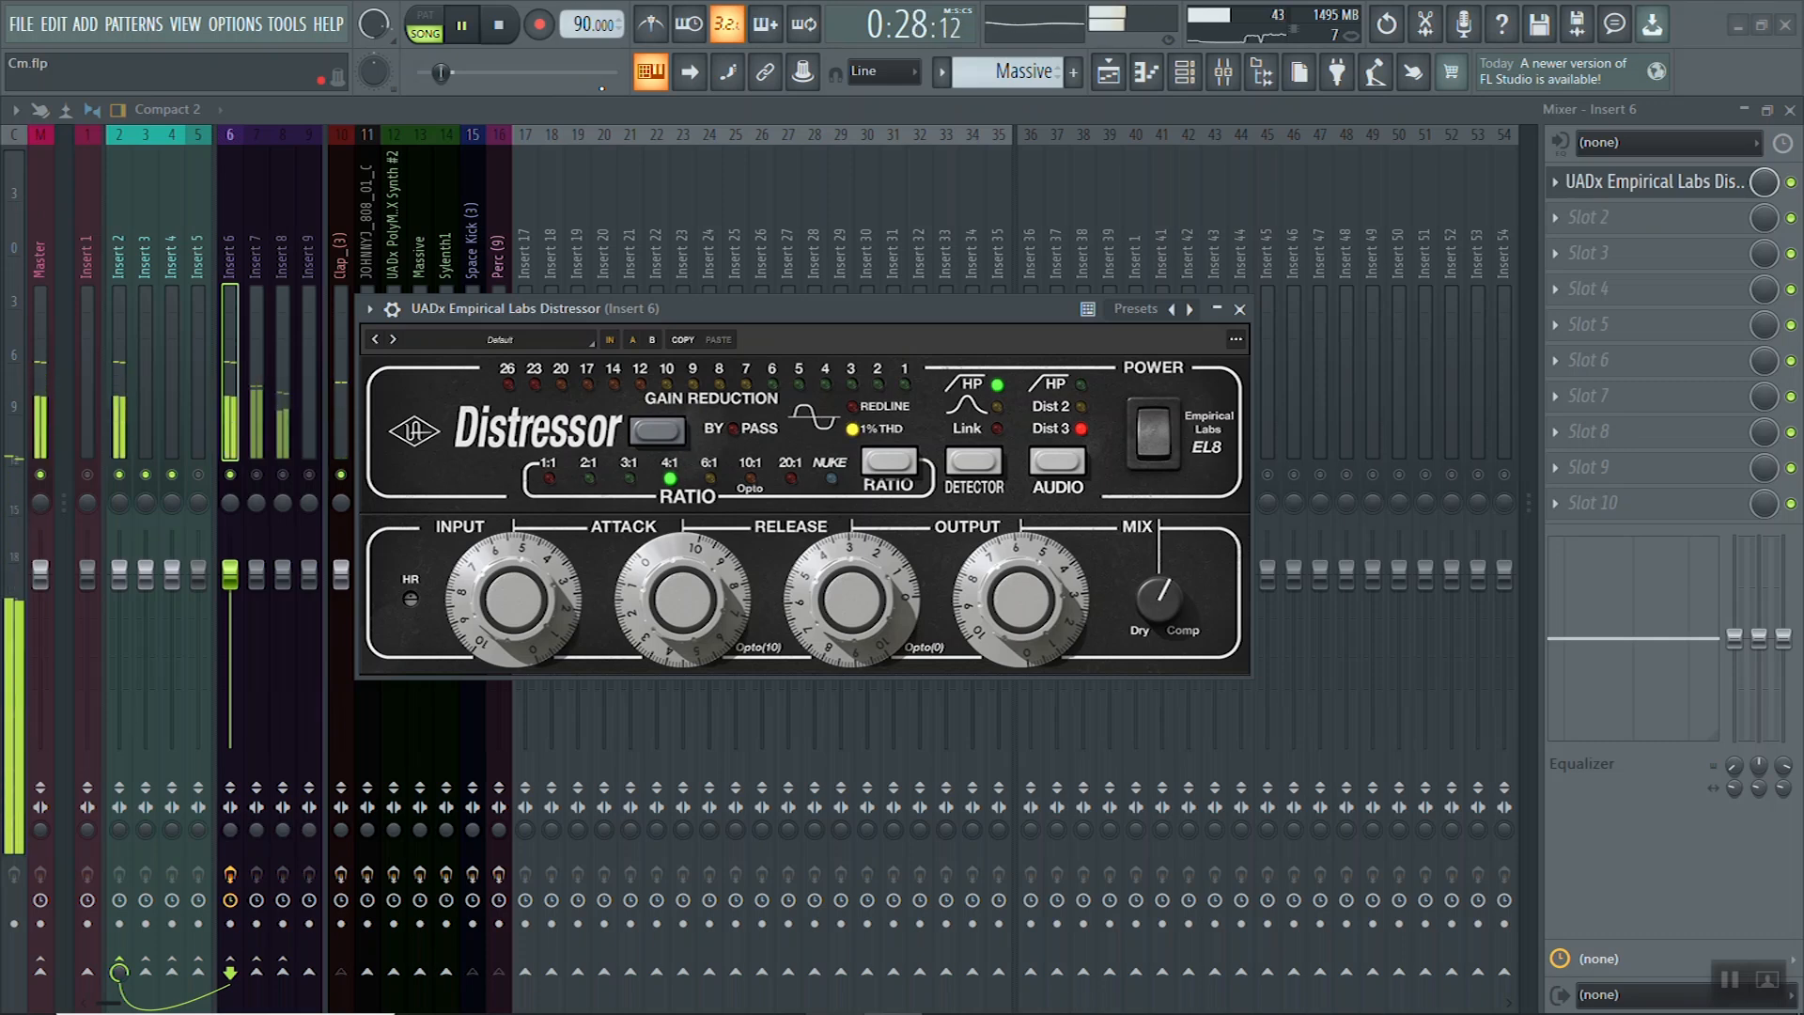
key(space)
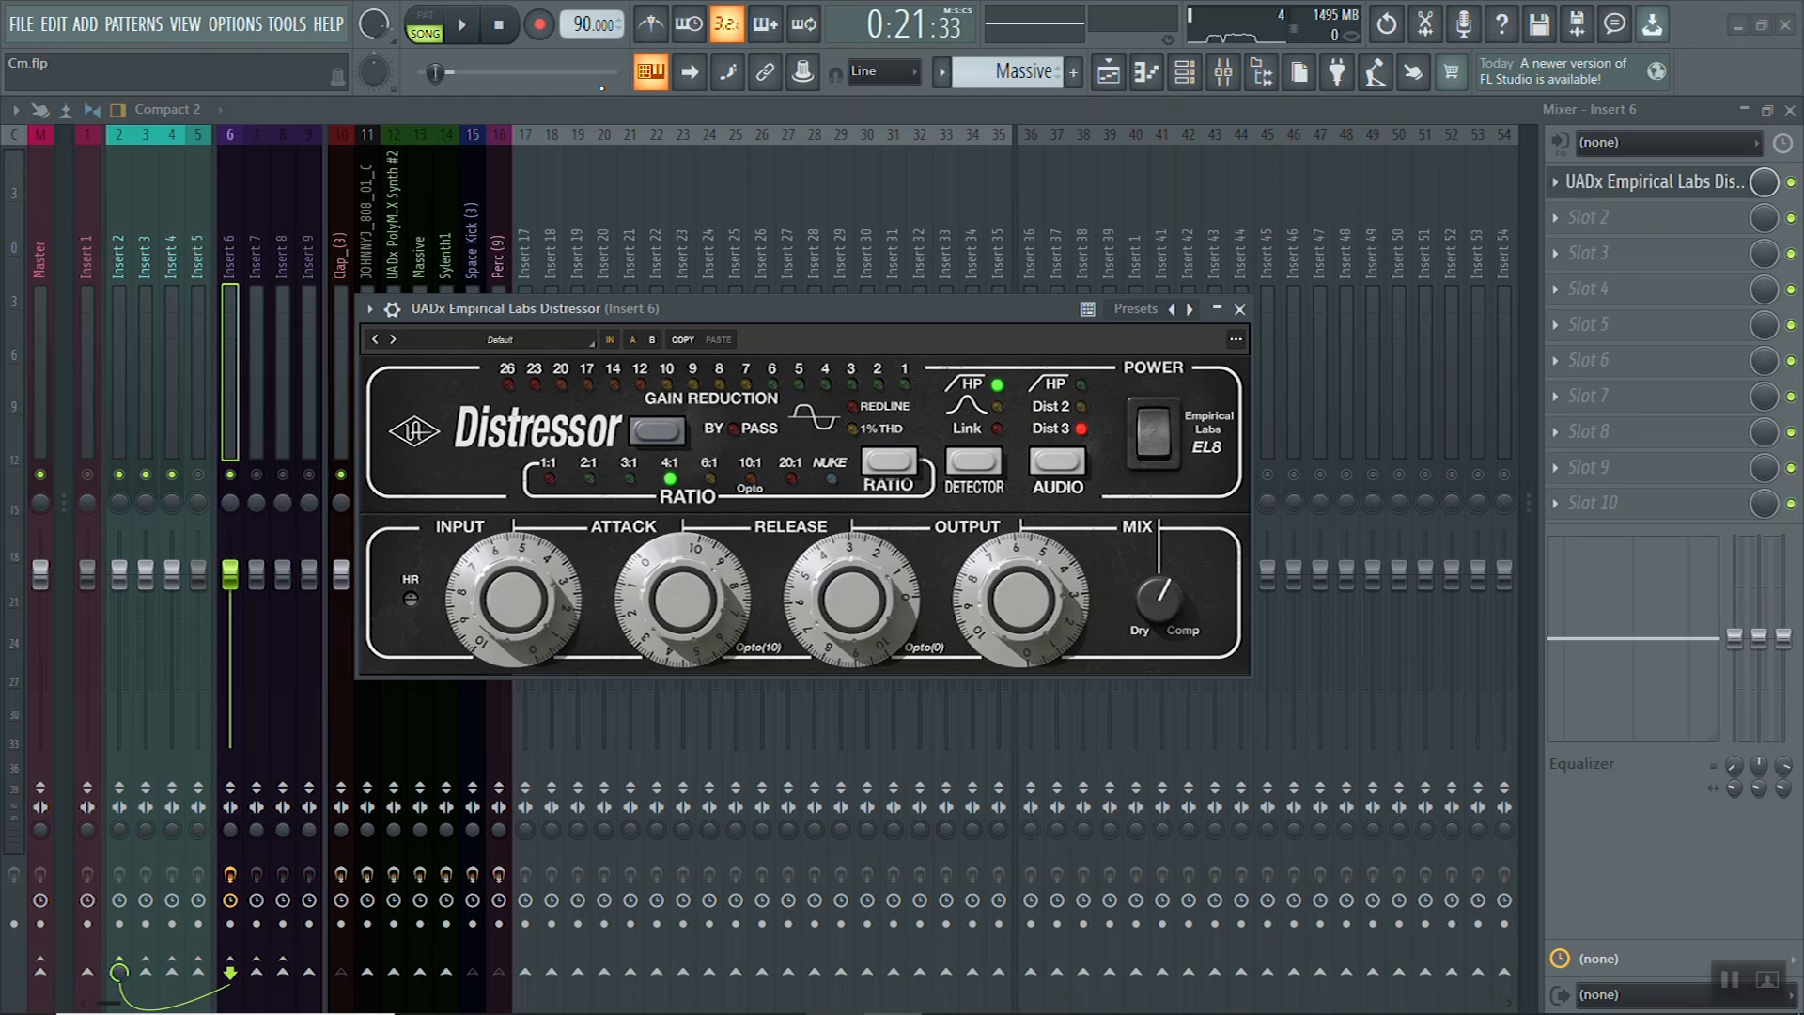
key(space)
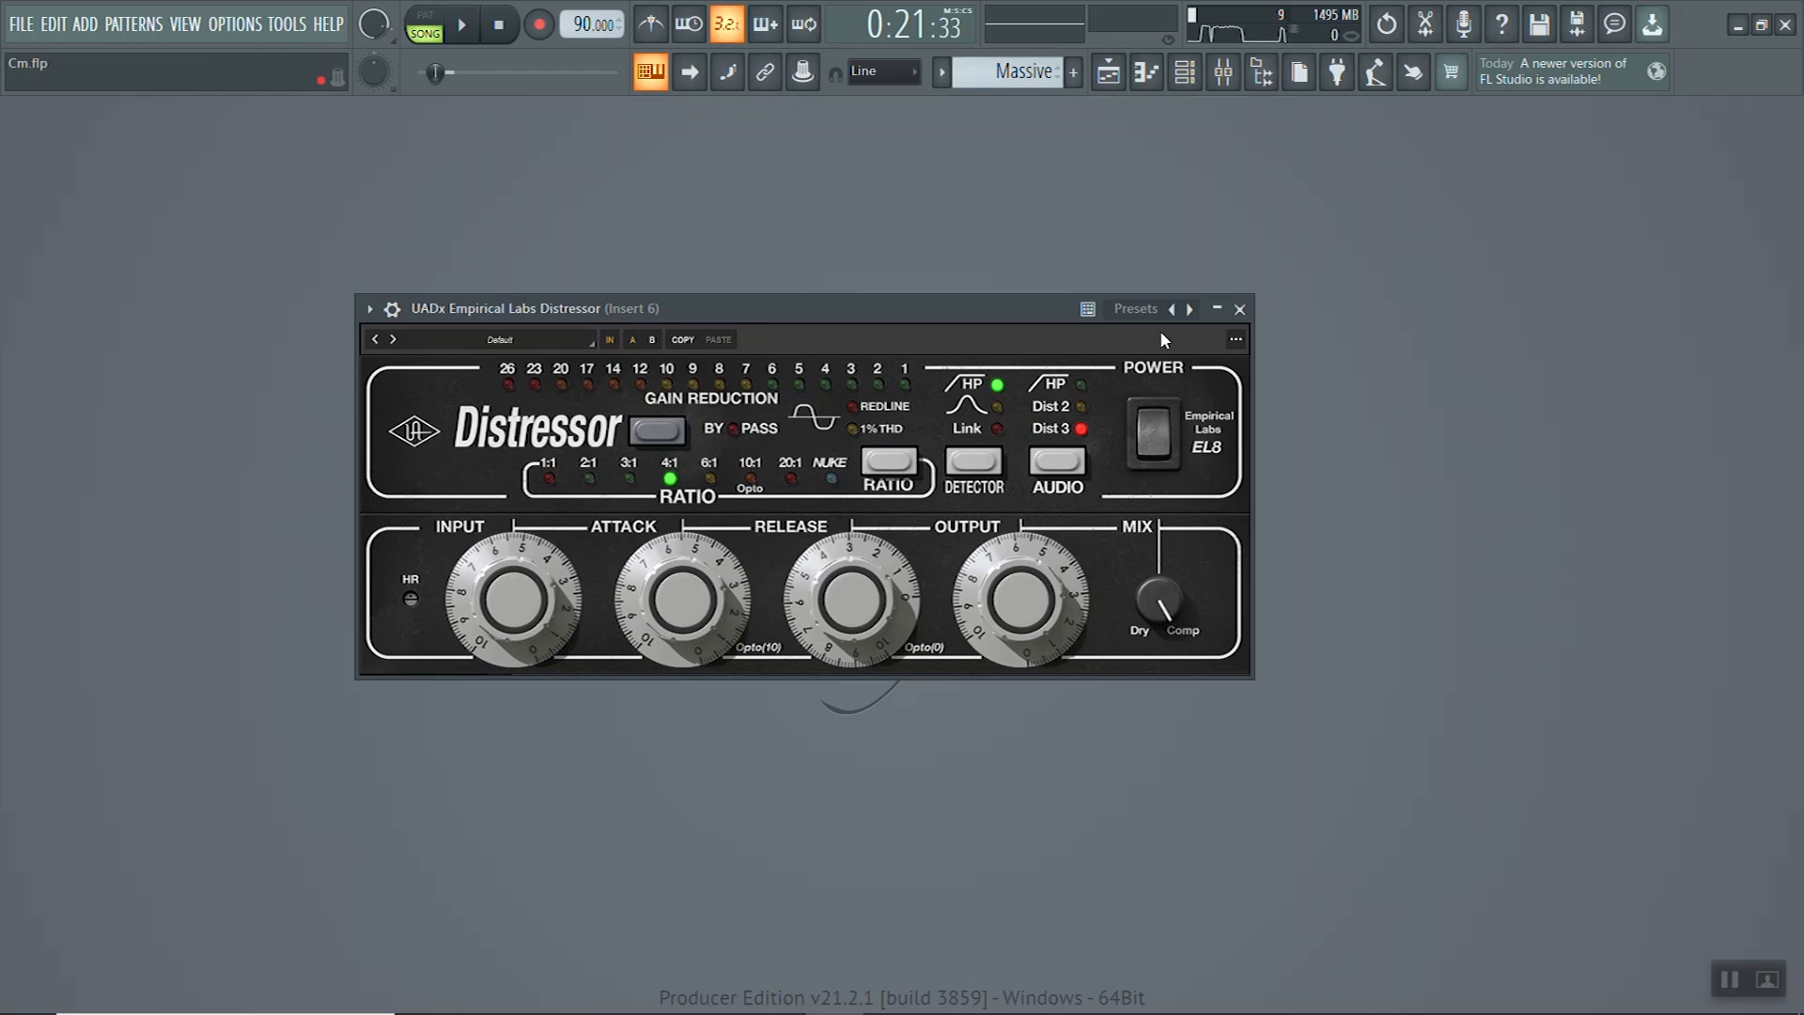
Bring back the mixer, reopen the Insert 6 Distressor and play the drum bus with the compressor powered off
click(1233, 79)
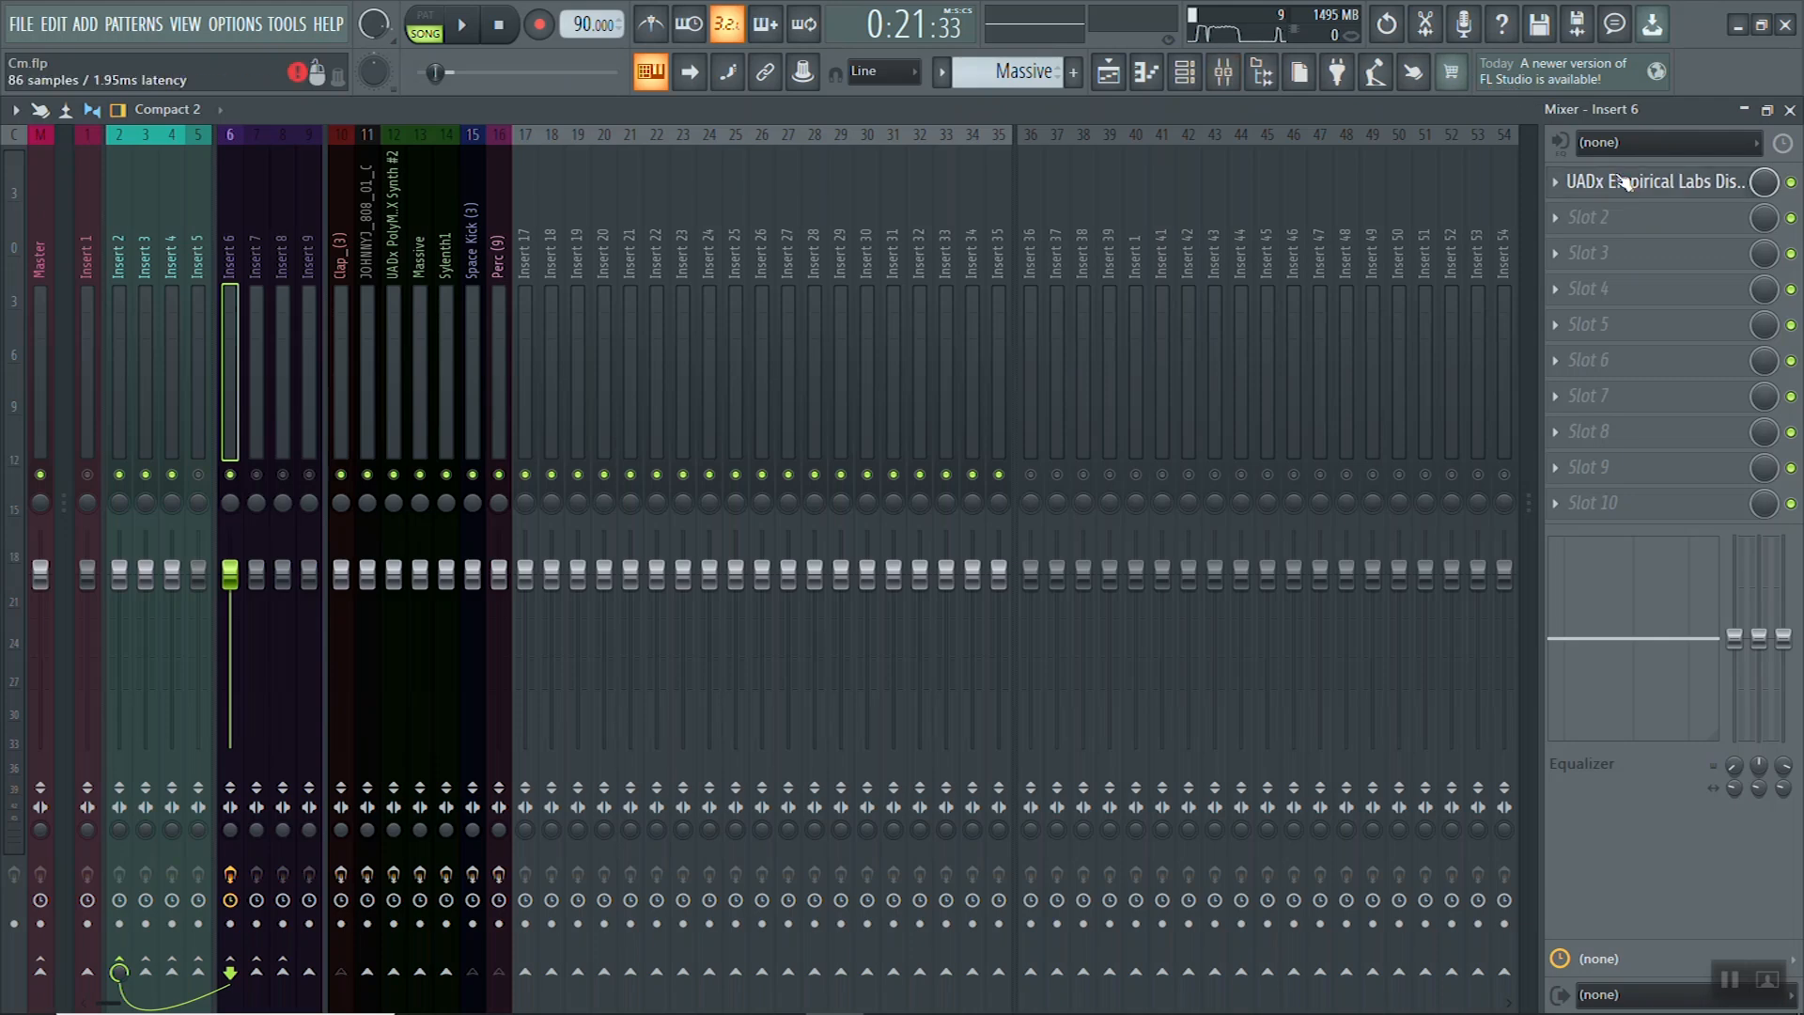
click(1626, 181)
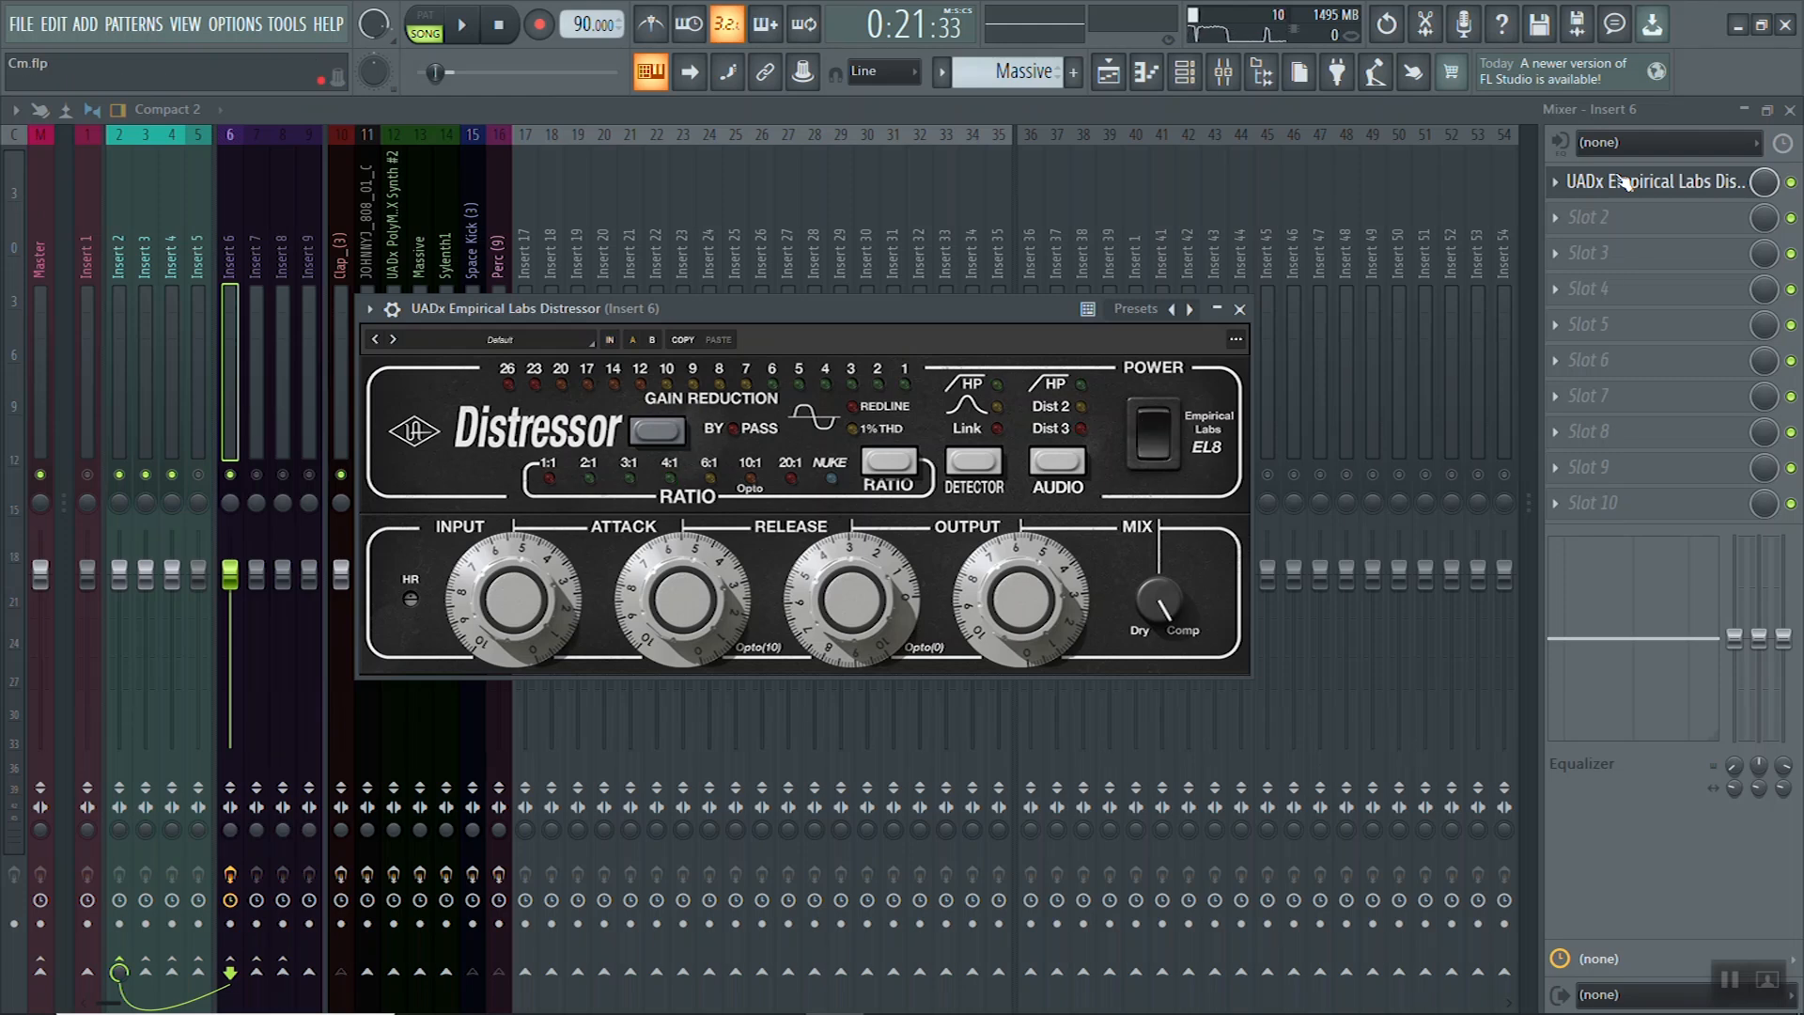
key(space)
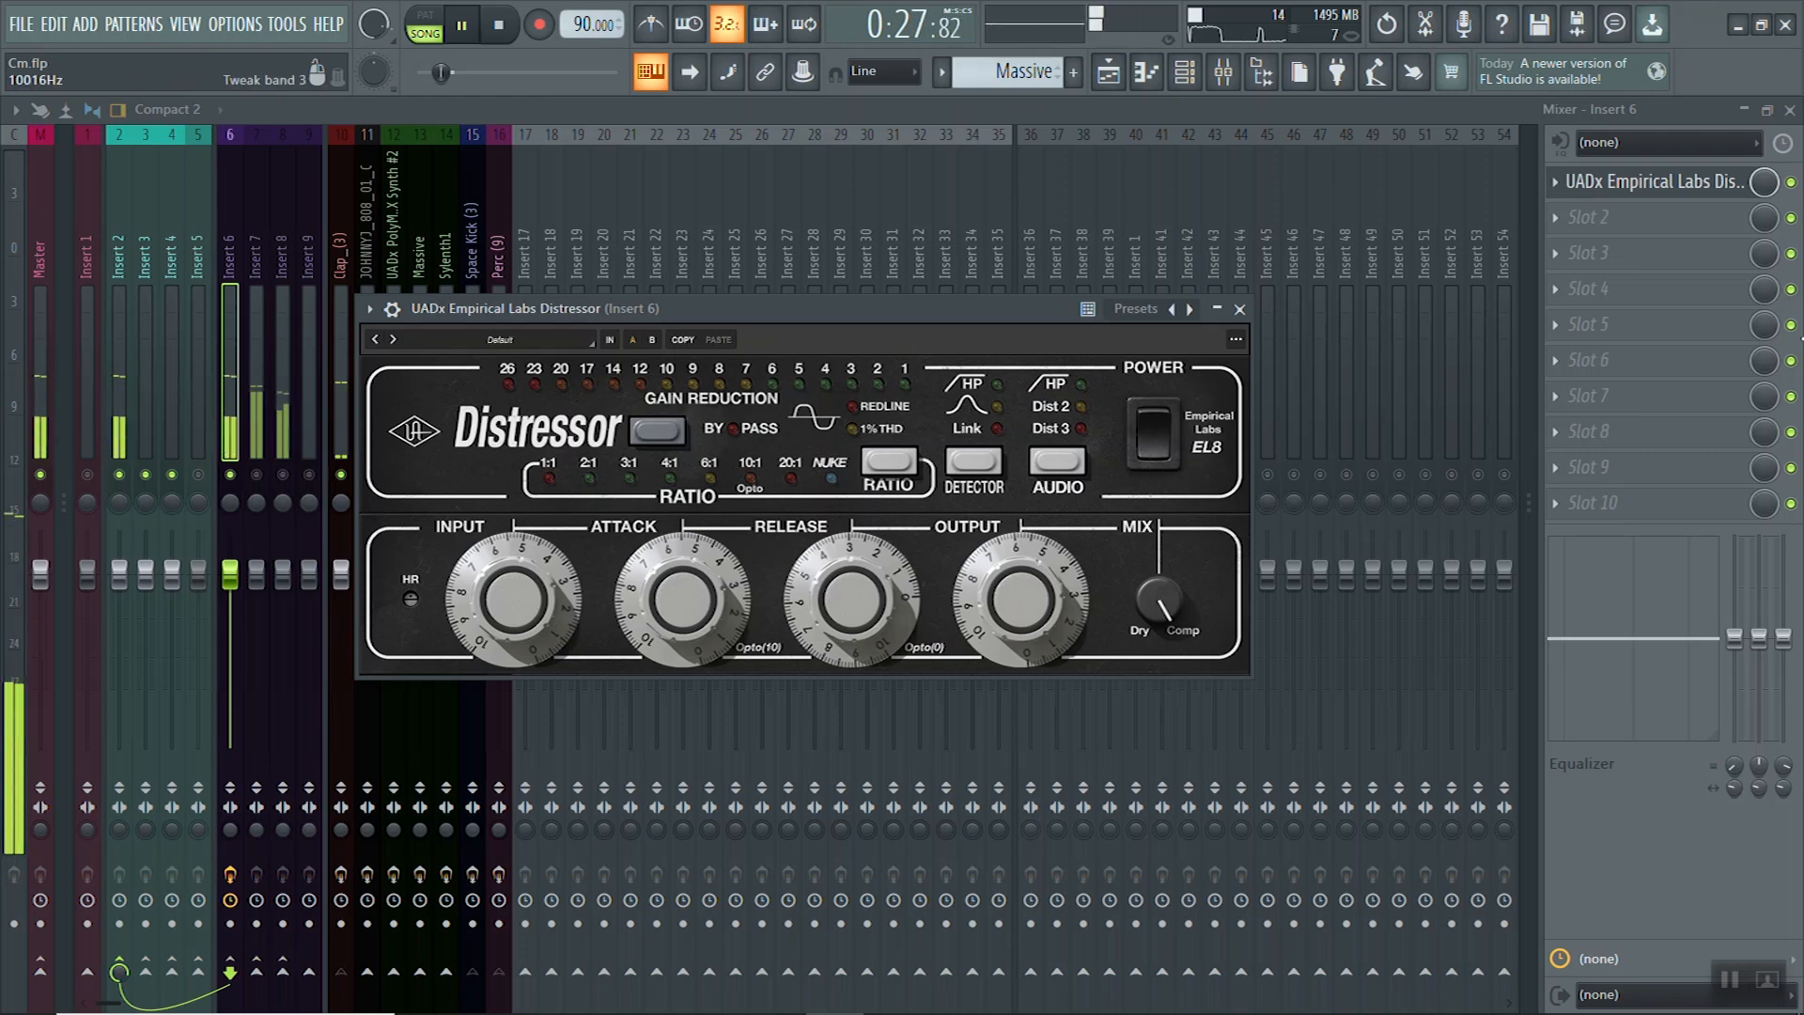
key(space)
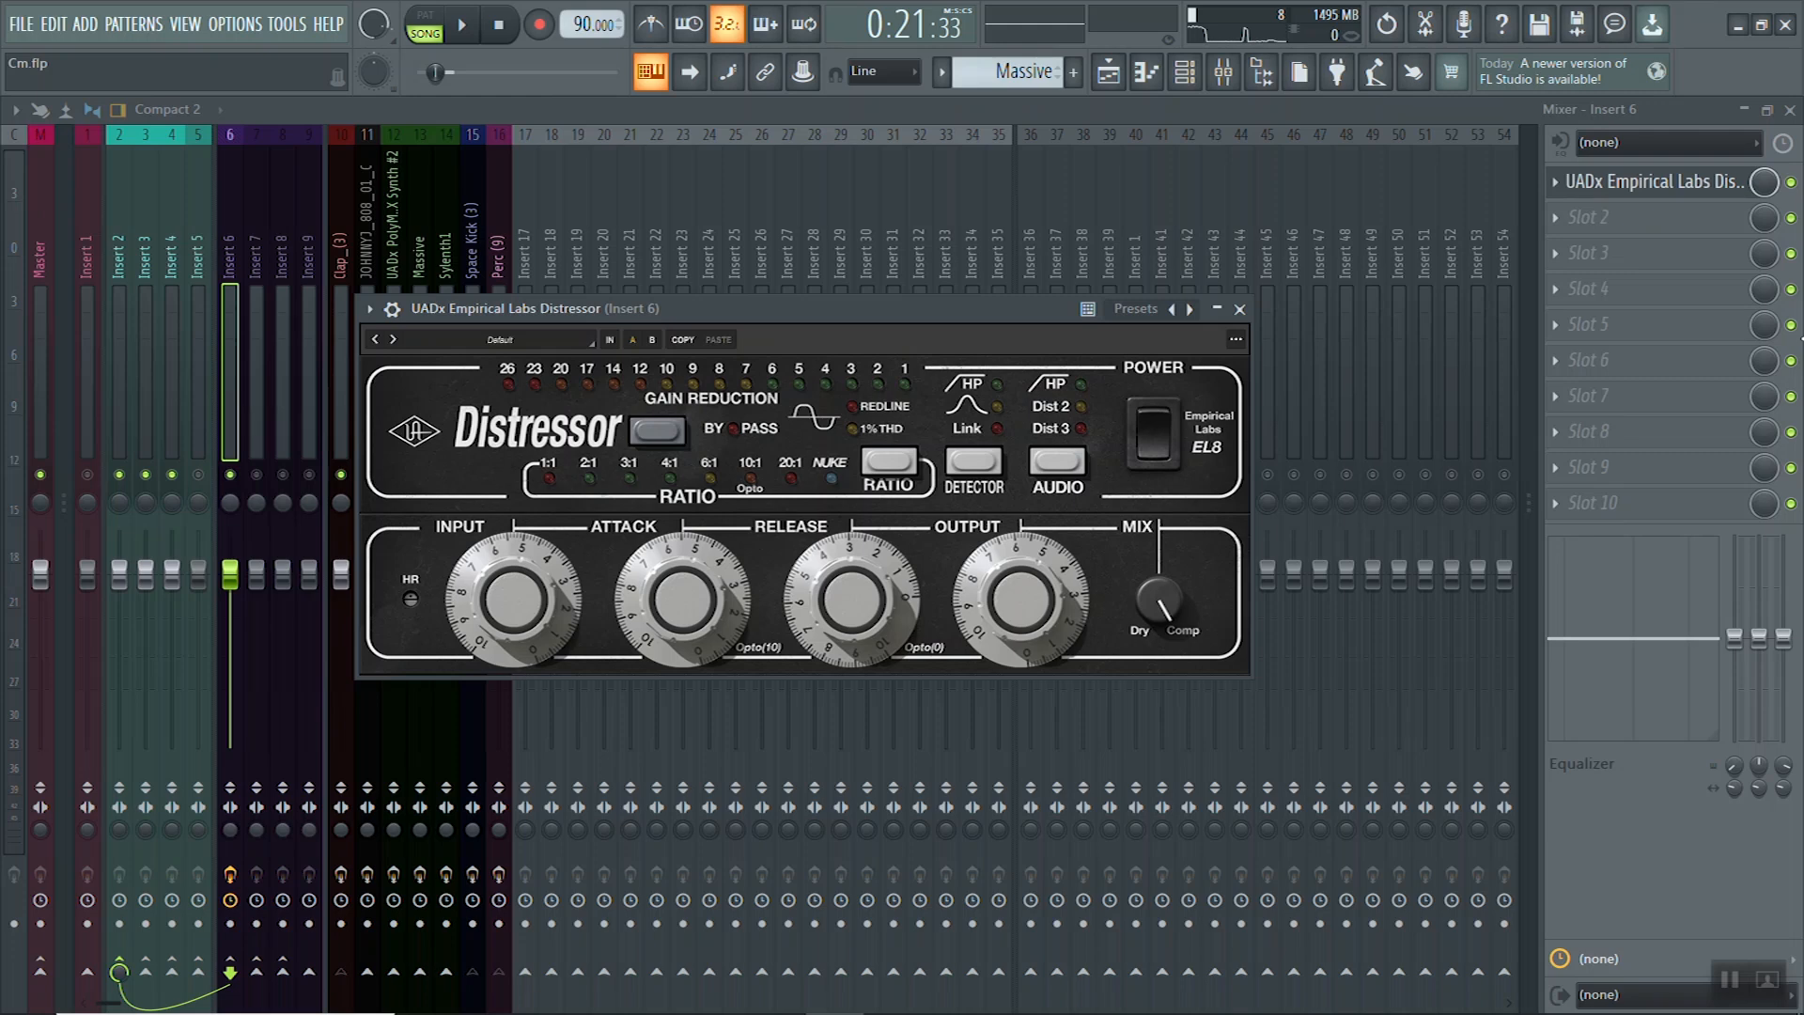
key(space)
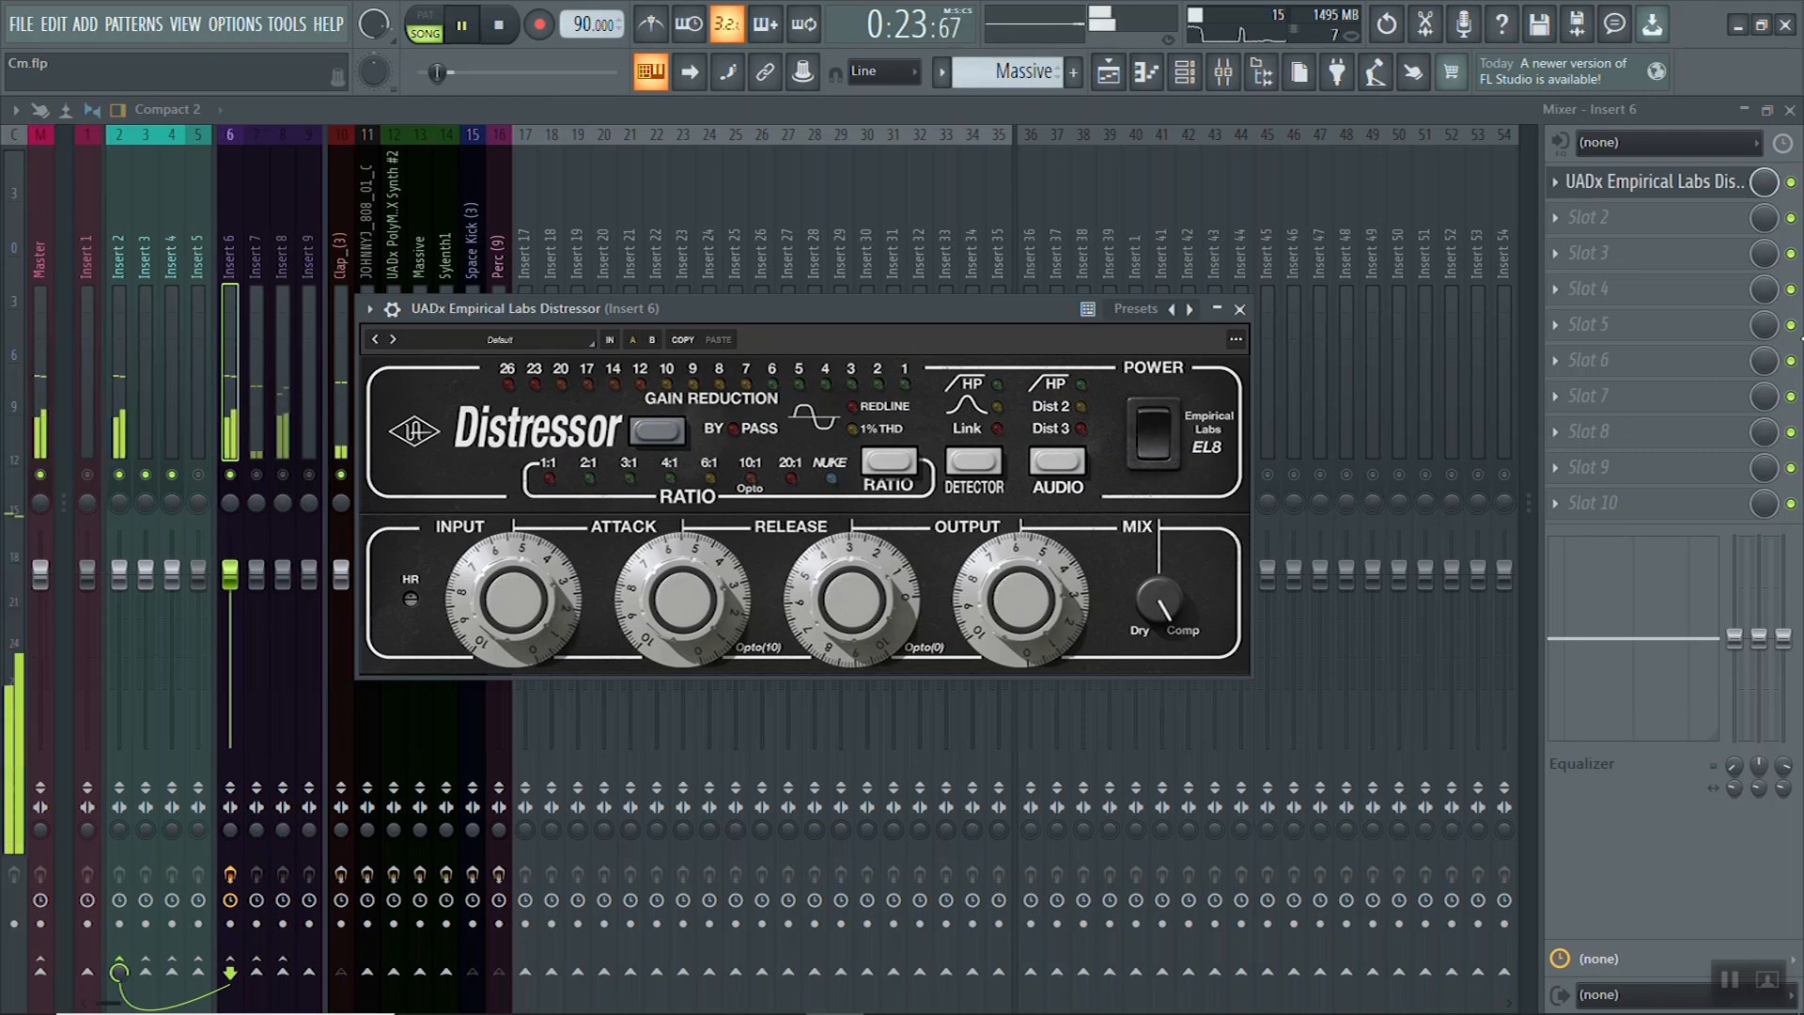
key(space)
Compare the drum bus with the Distressor powered on and off over repeated playback
key(space)
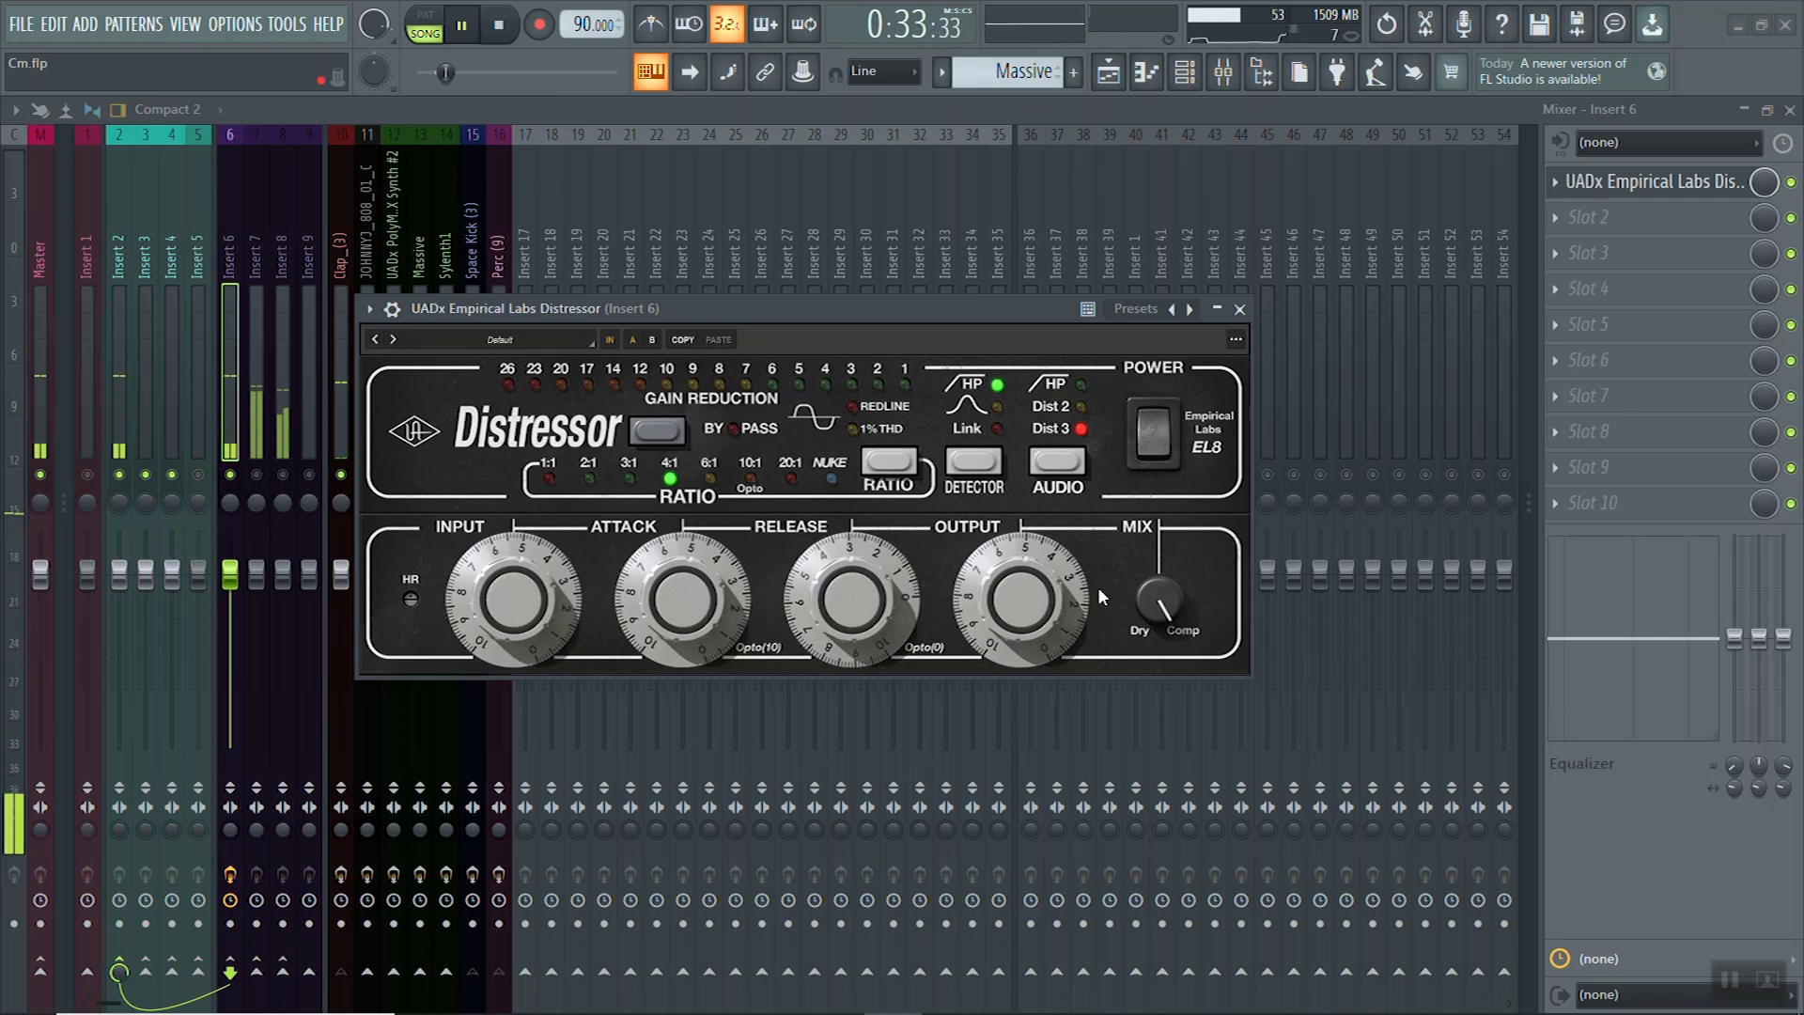
key(space)
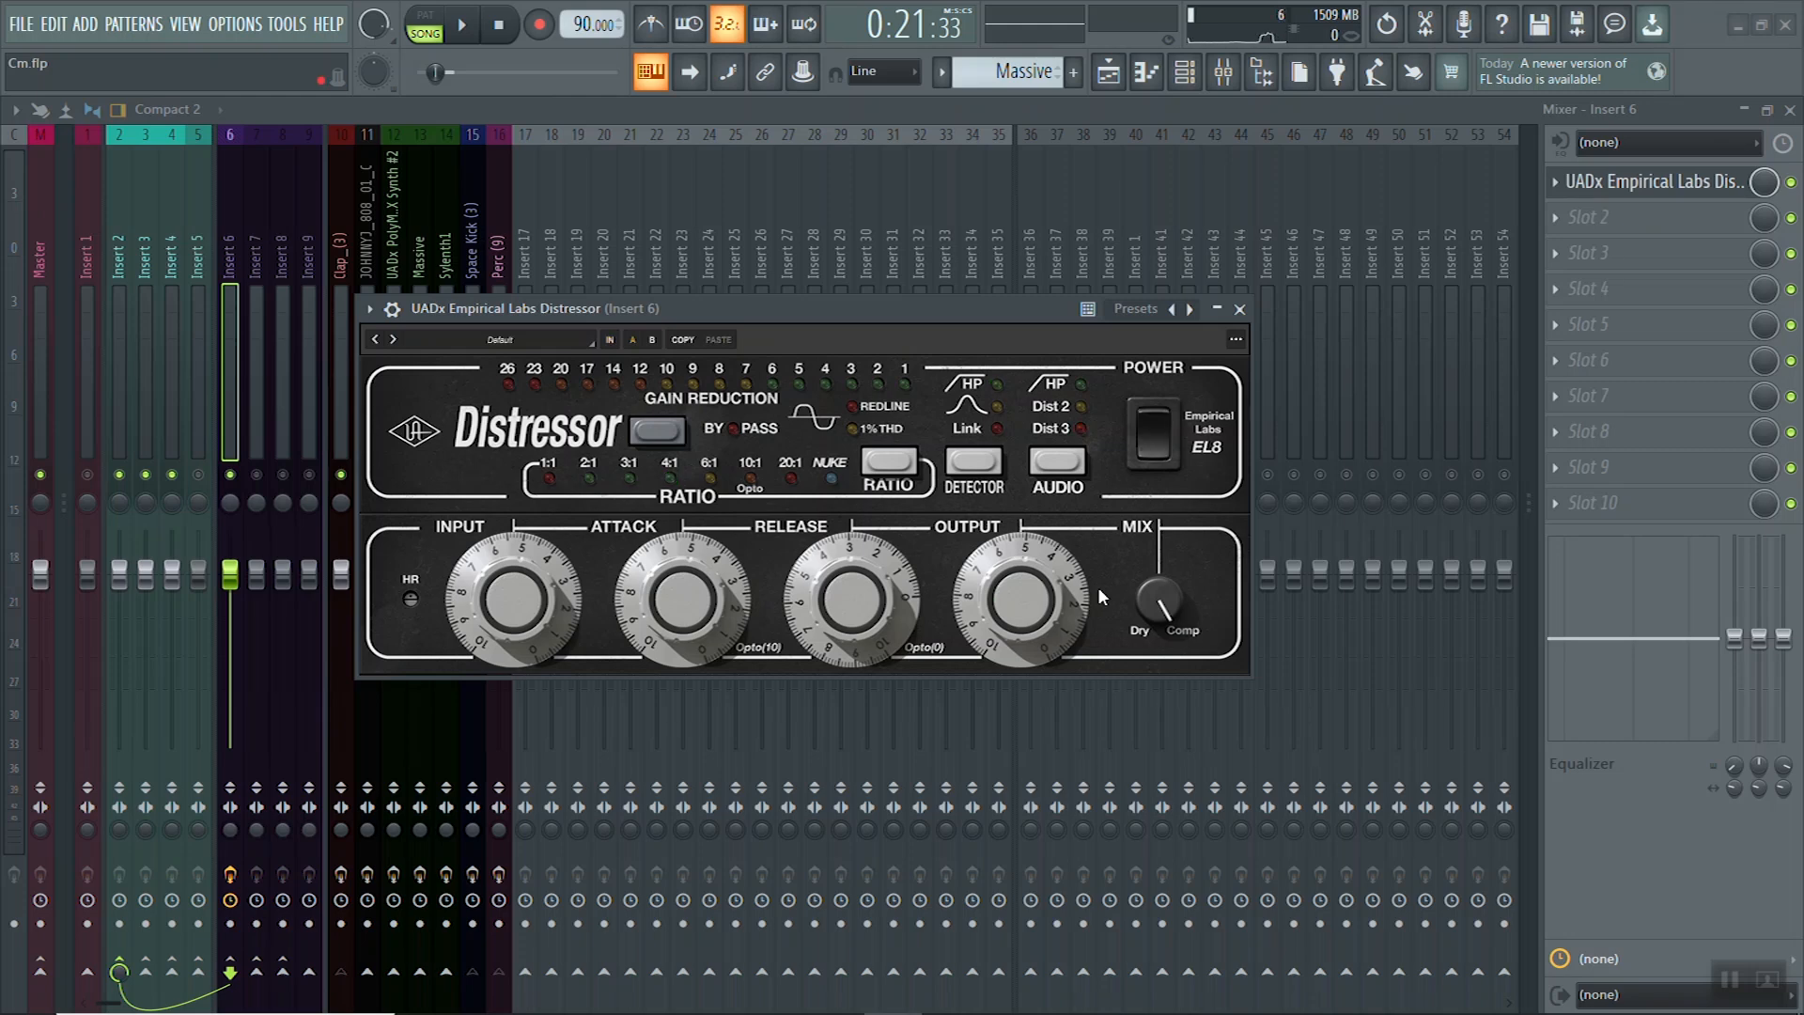
key(space)
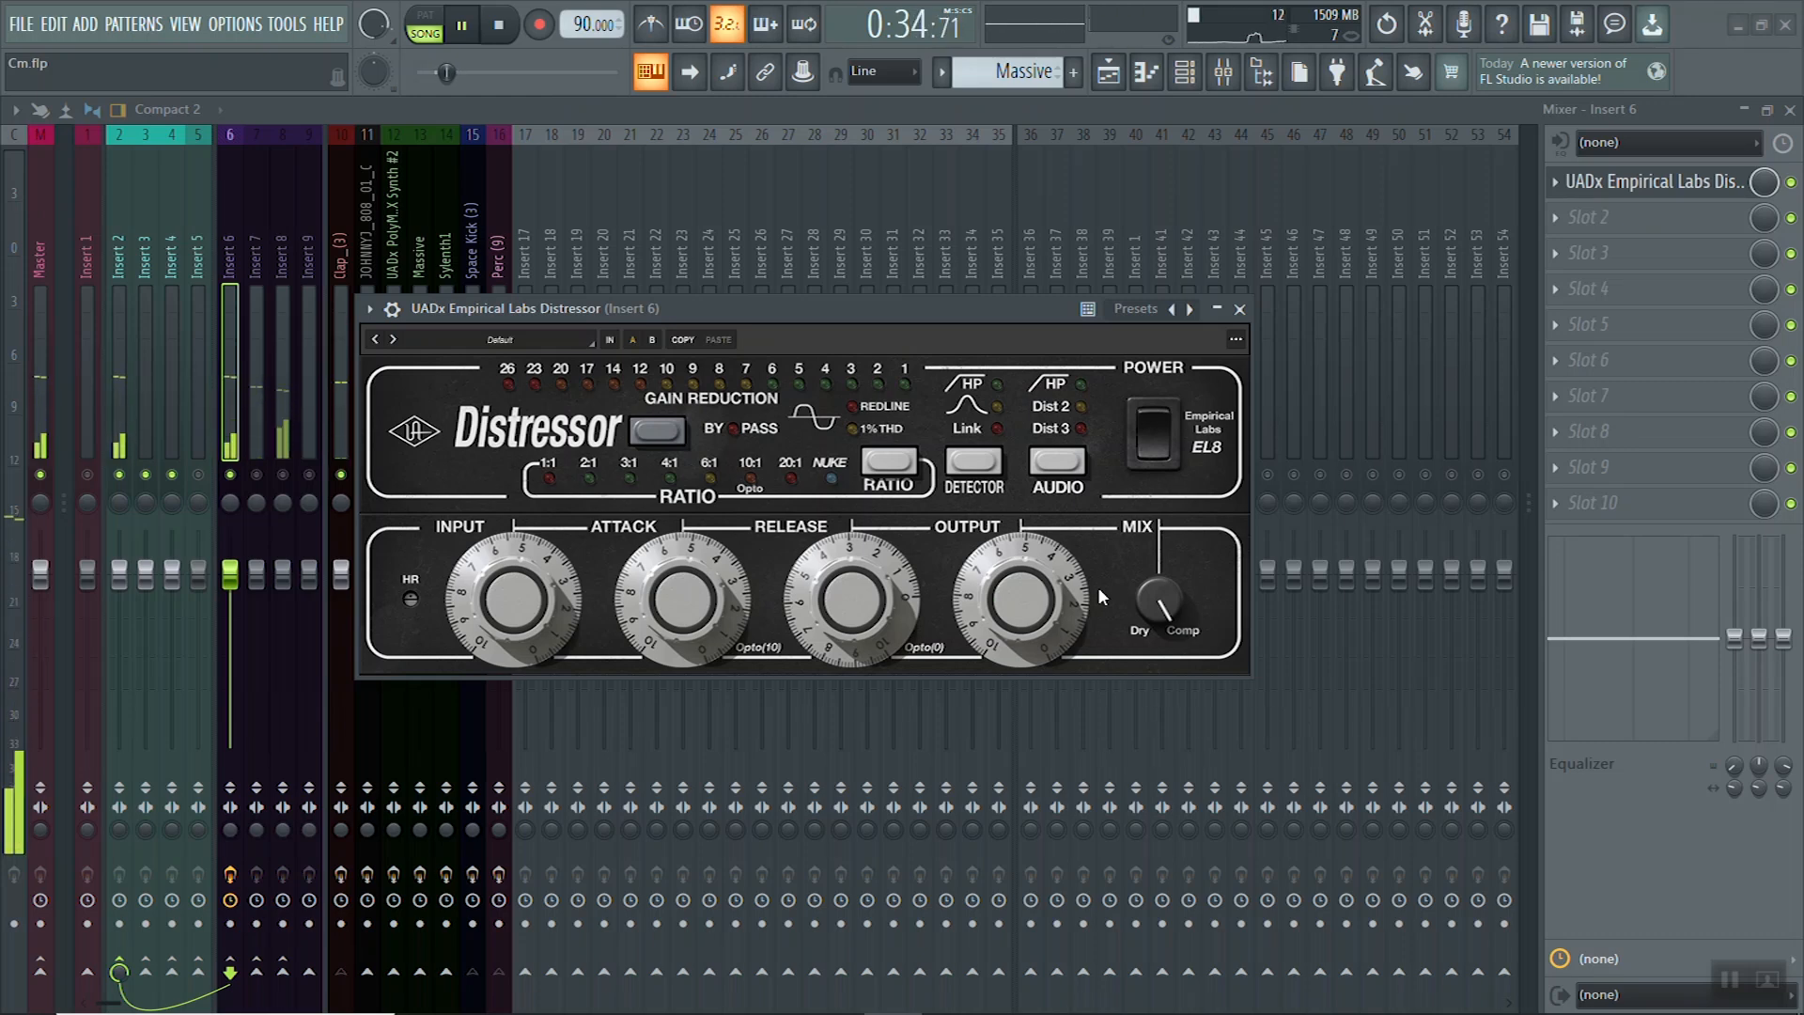
key(space)
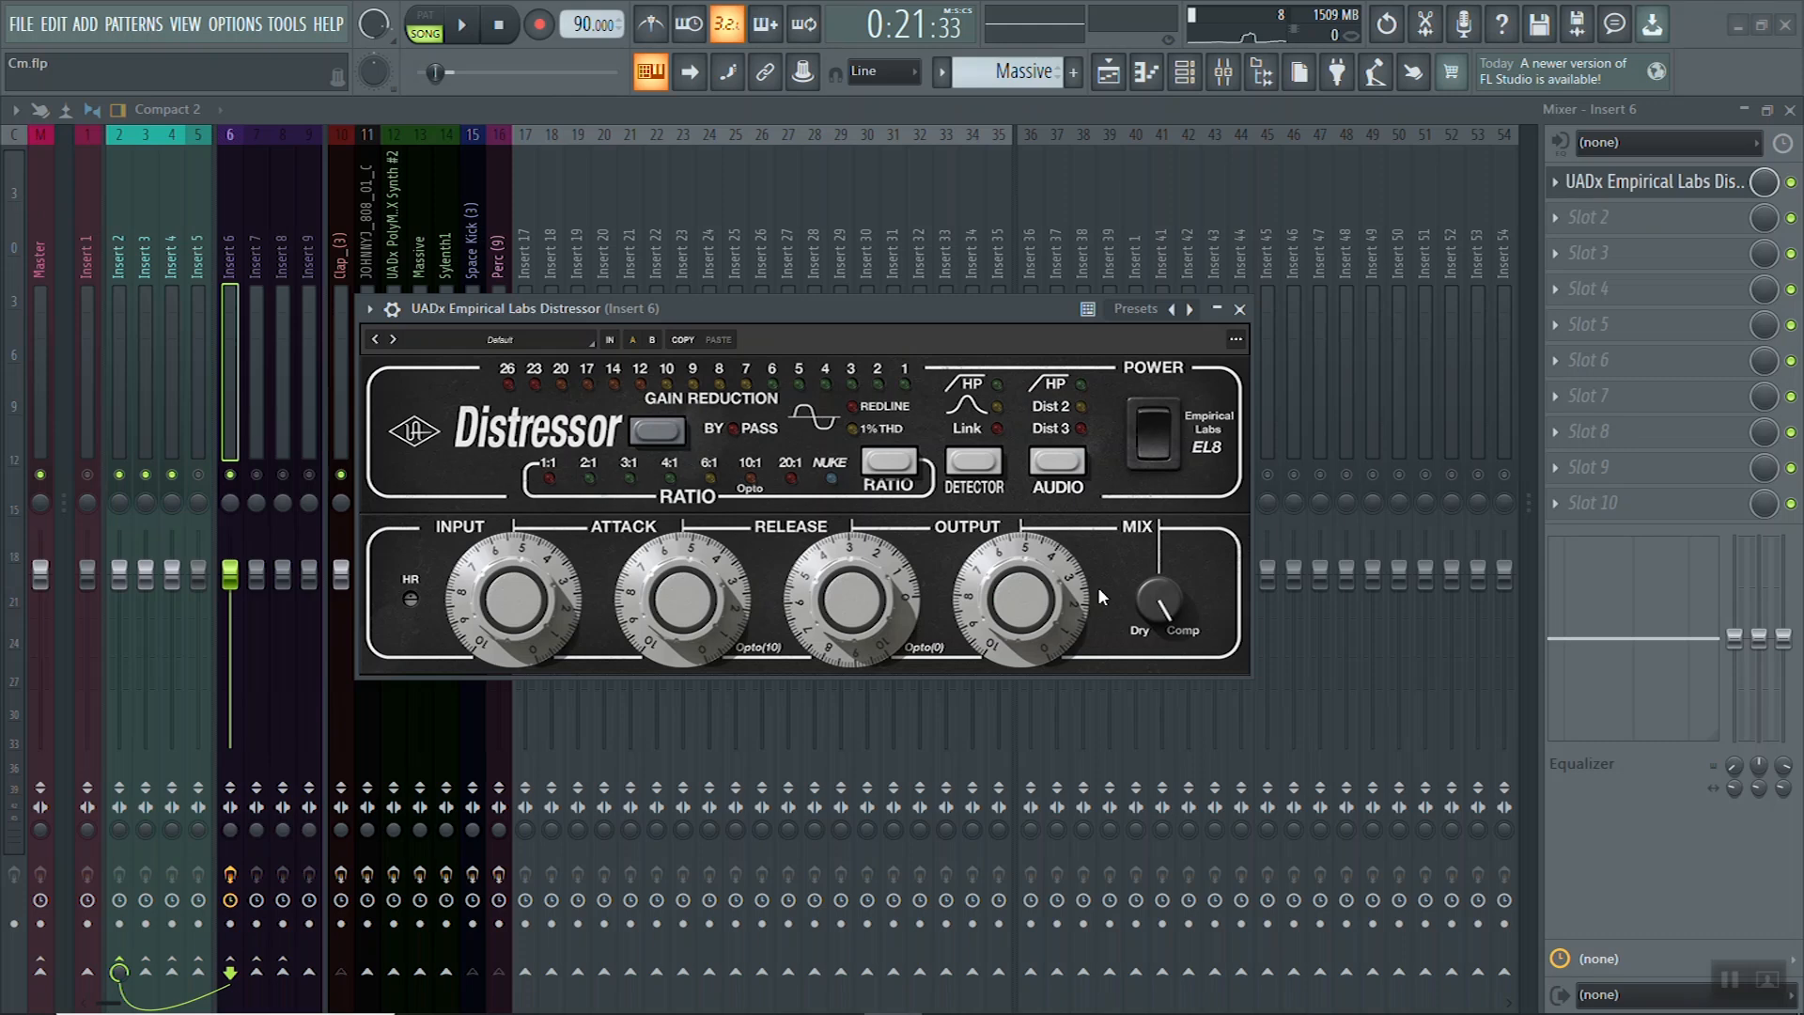
key(space)
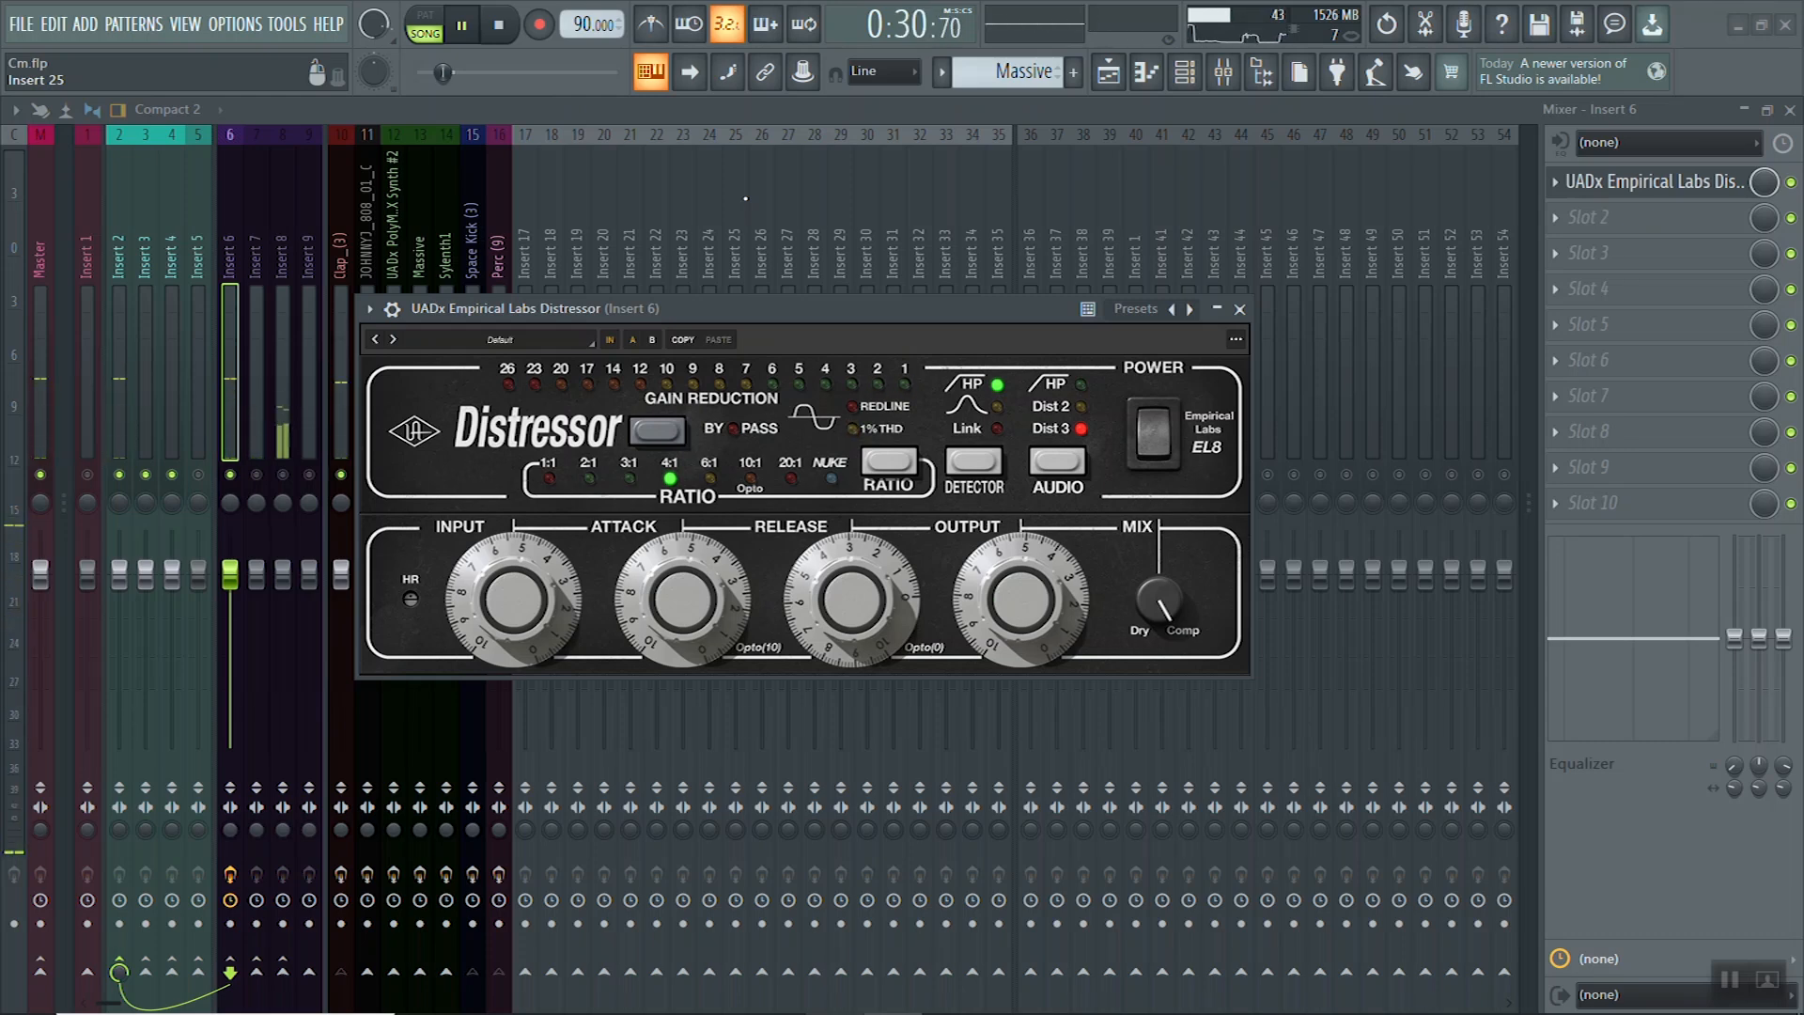
key(space)
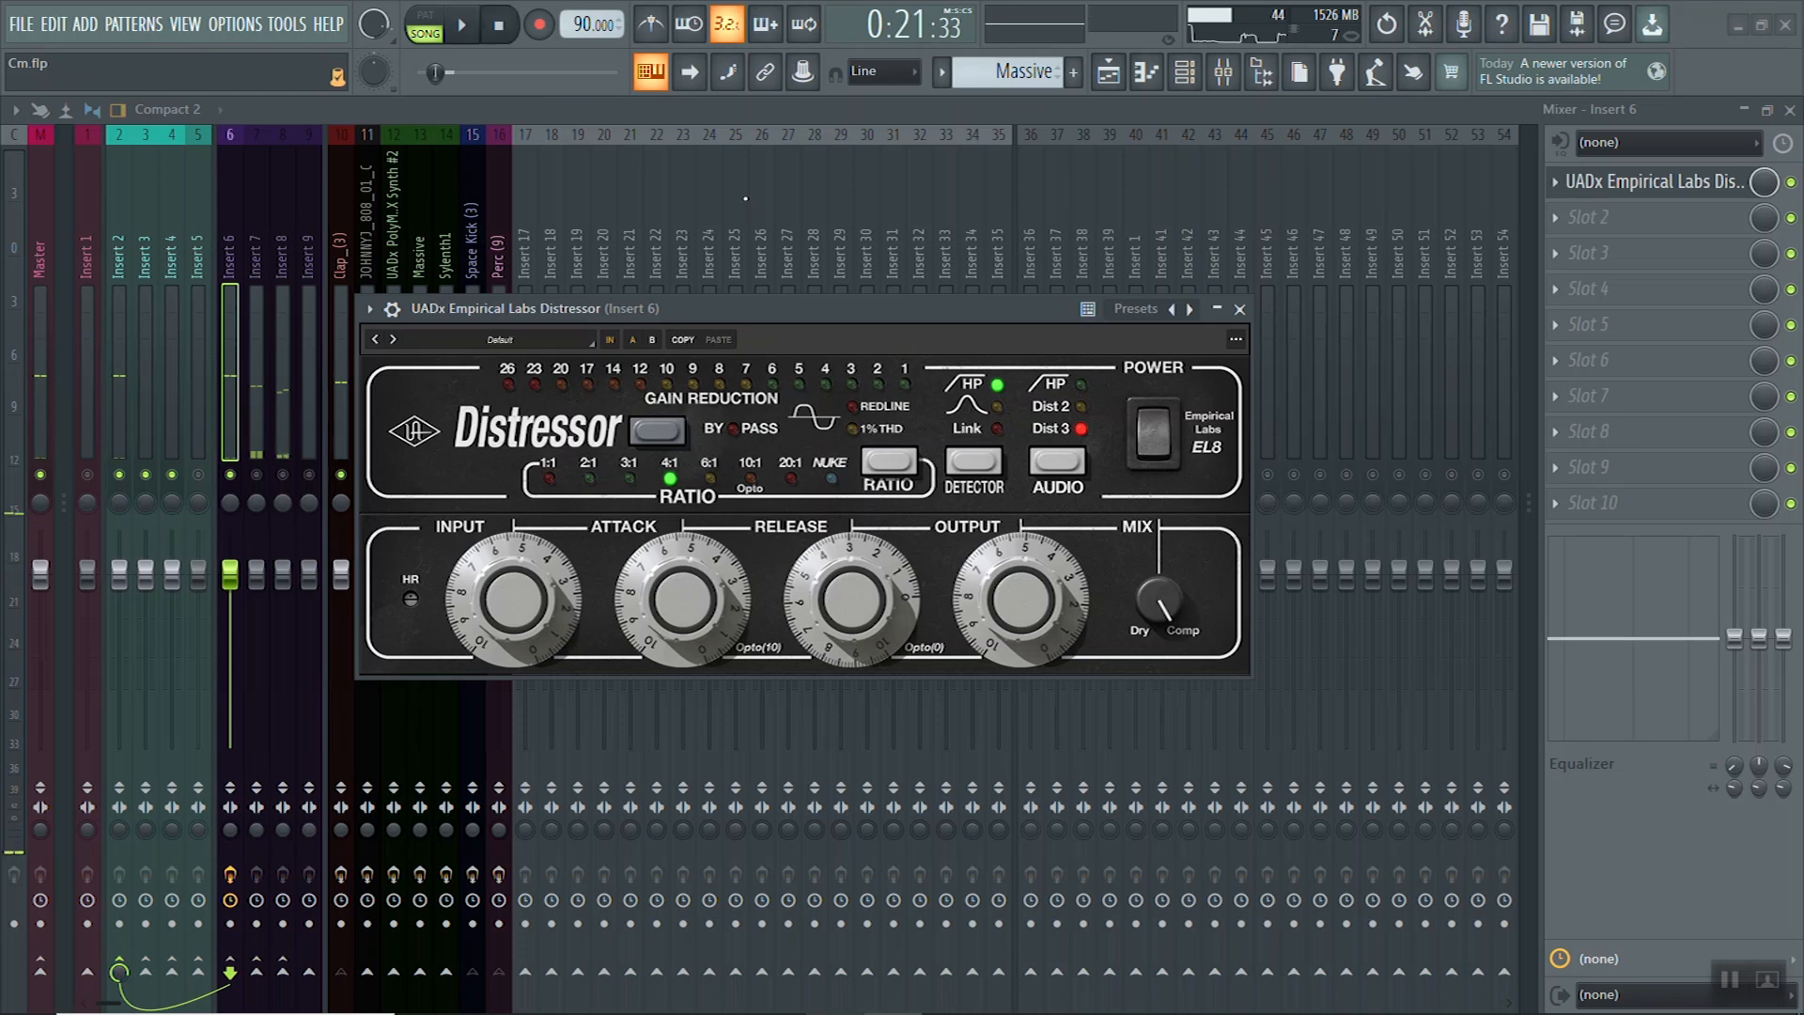